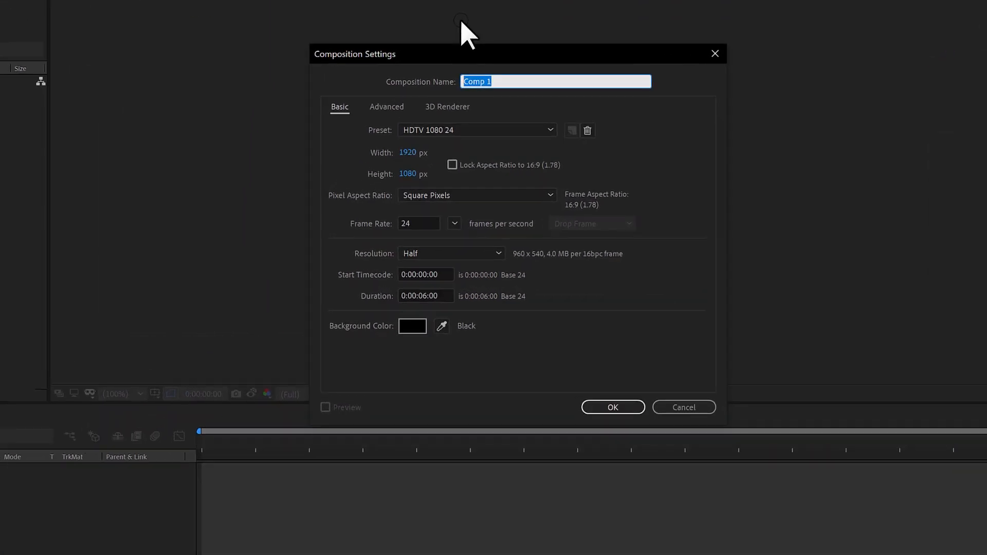
Step: Name the new composition Psyco Text and create it
{"action": "type", "text": "Psyco Text"}
{"action": "left_click", "coordinate": [619, 401]}
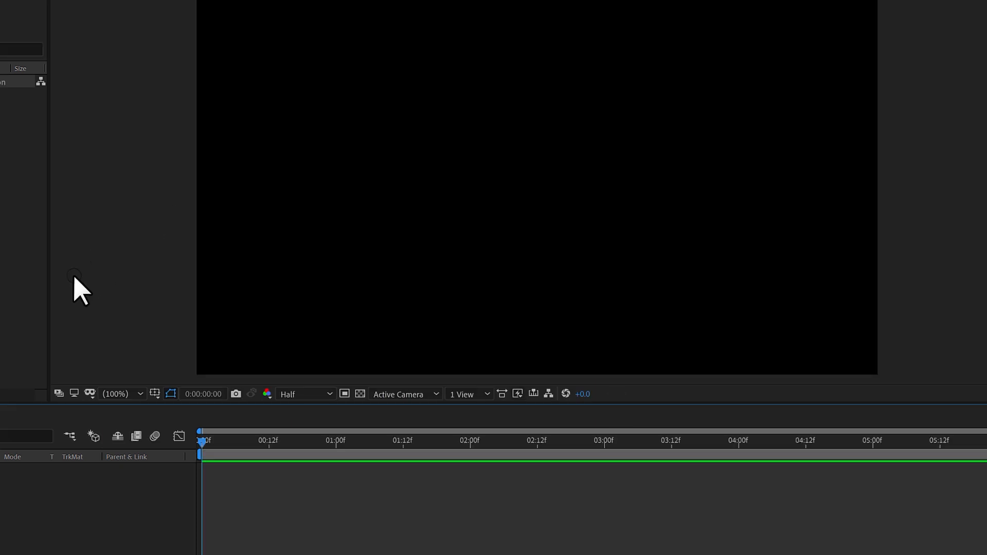
Step: Add a text layer reading "masster FX" near the middle of the composition and return to the Selection tool
{"action": "left_click", "coordinate": [136, 28]}
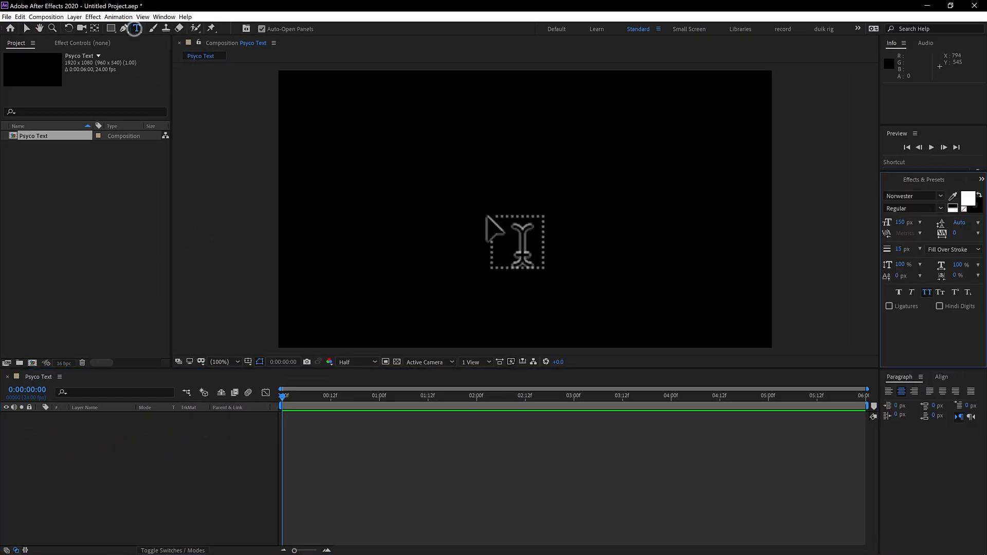
{"action": "left_click", "coordinate": [494, 210]}
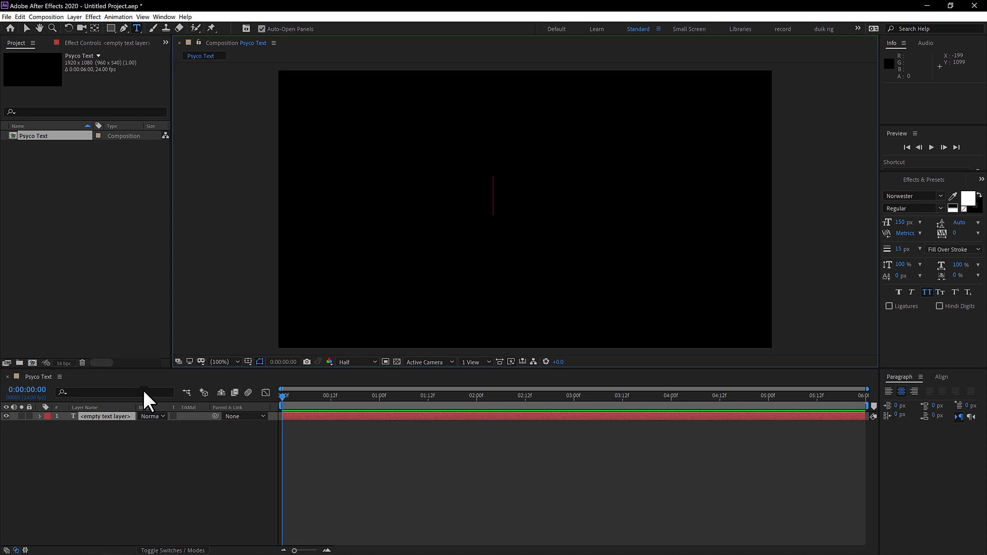
{"action": "type", "text": "masster F"}
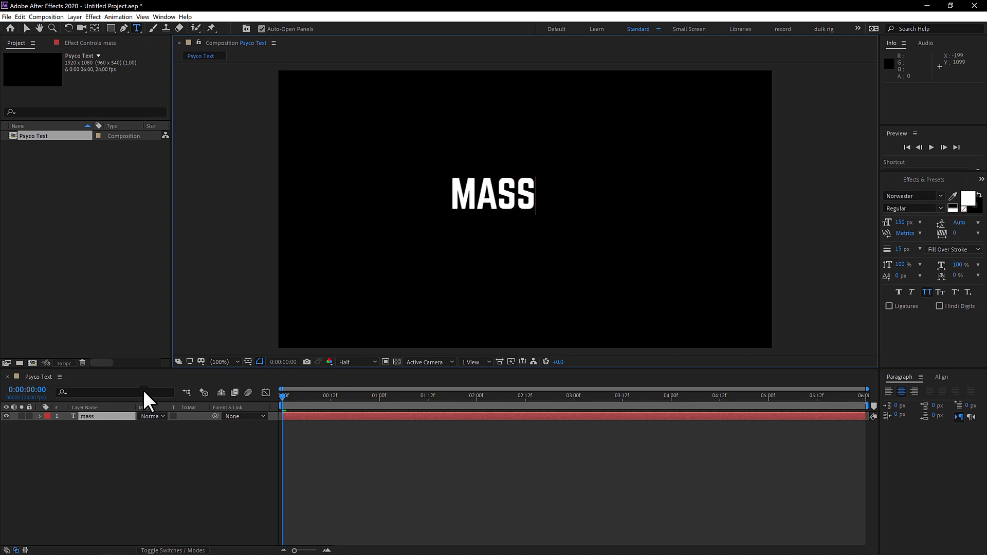
{"action": "type", "text": "X"}
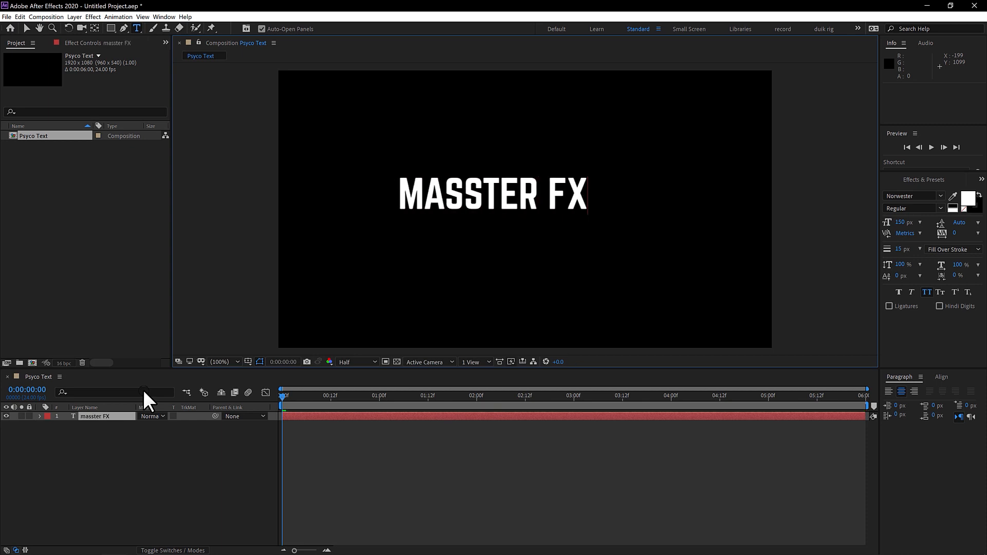
{"action": "left_click", "coordinate": [100, 416]}
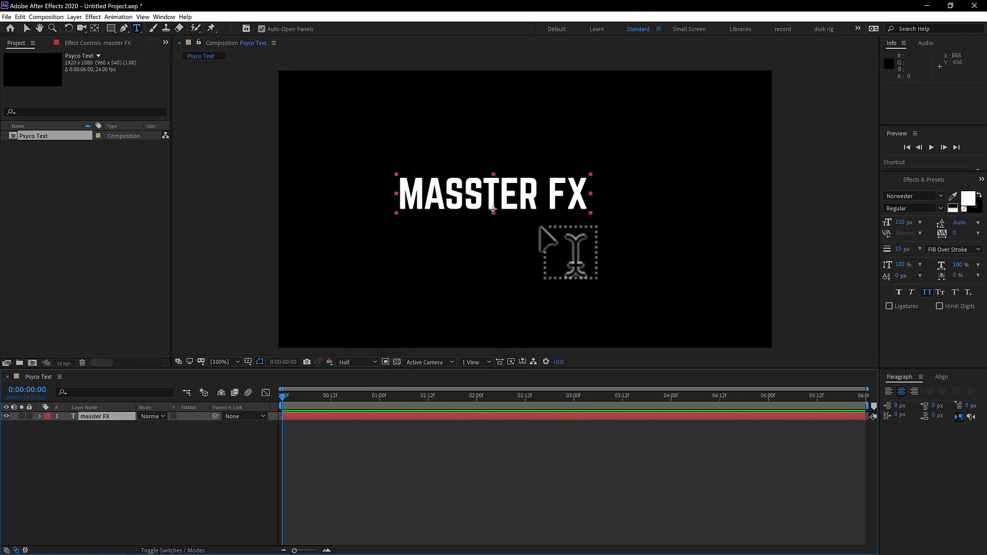
{"action": "key", "text": "v"}
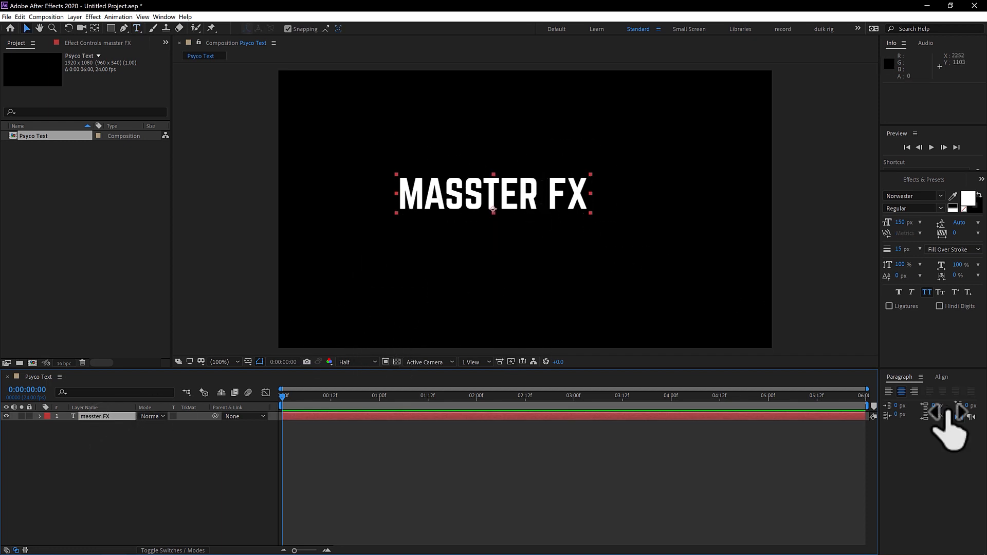
Step: Centre the text layer horizontally and vertically in the composition
{"action": "left_click", "coordinate": [942, 378]}
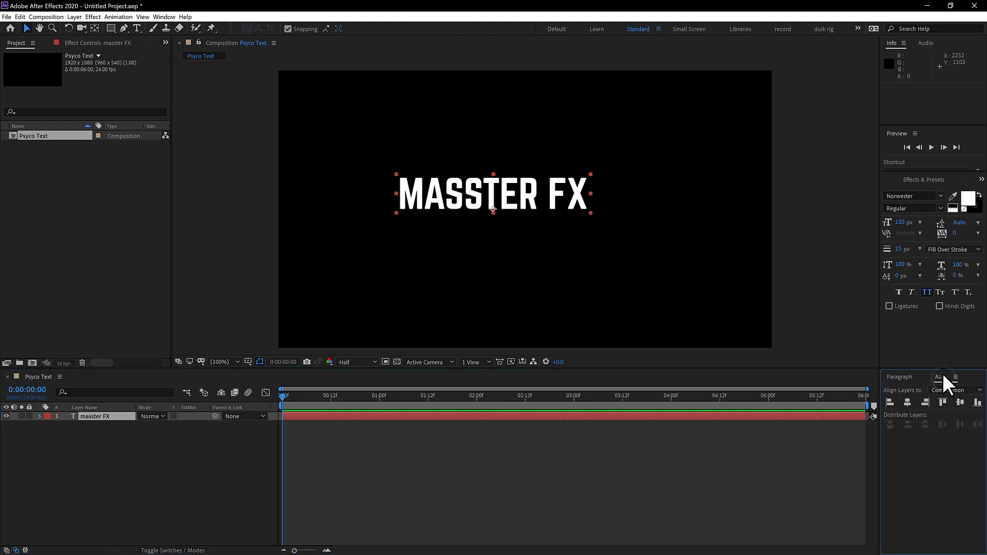
{"action": "left_click", "coordinate": [164, 16]}
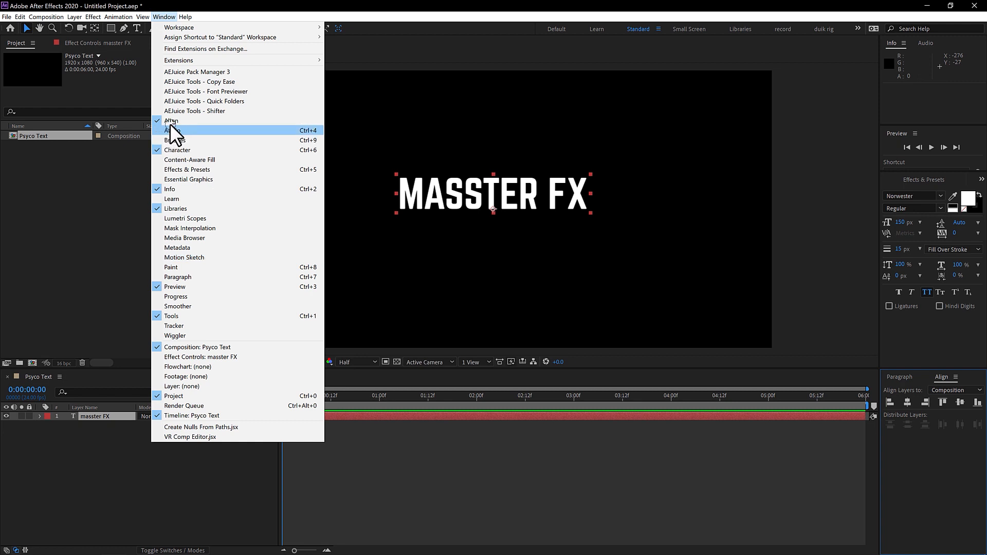
{"action": "left_click", "coordinate": [945, 467]}
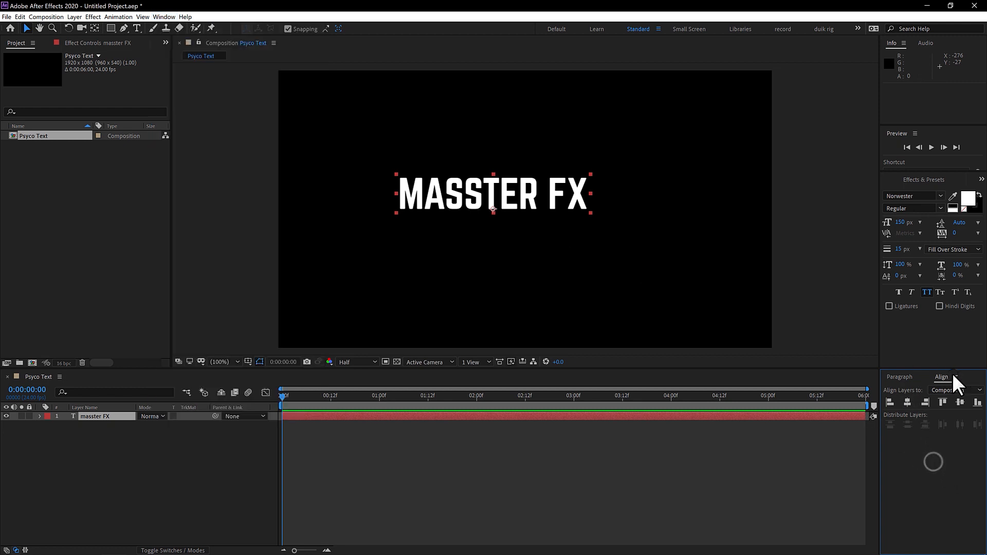
{"action": "left_click", "coordinate": [906, 401]}
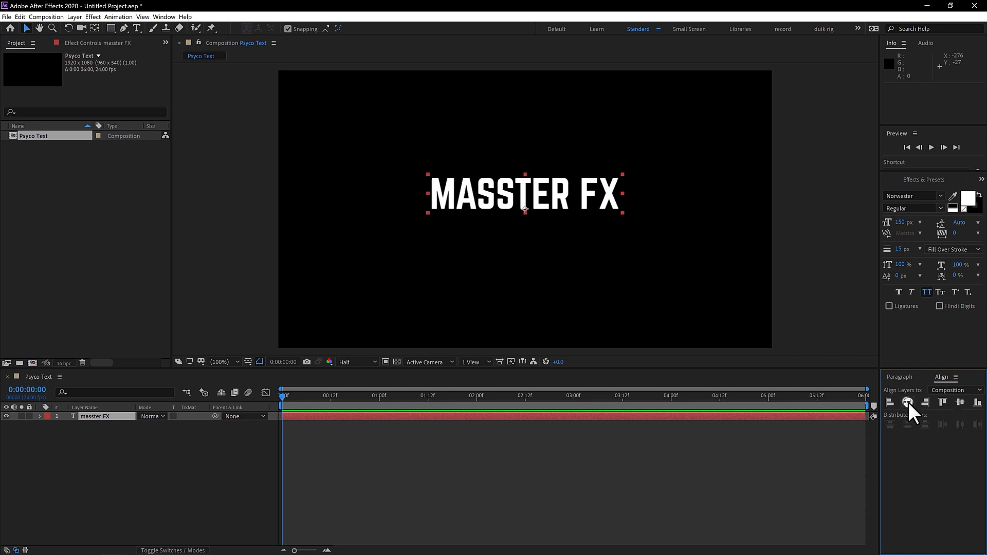
{"action": "left_click", "coordinate": [960, 402]}
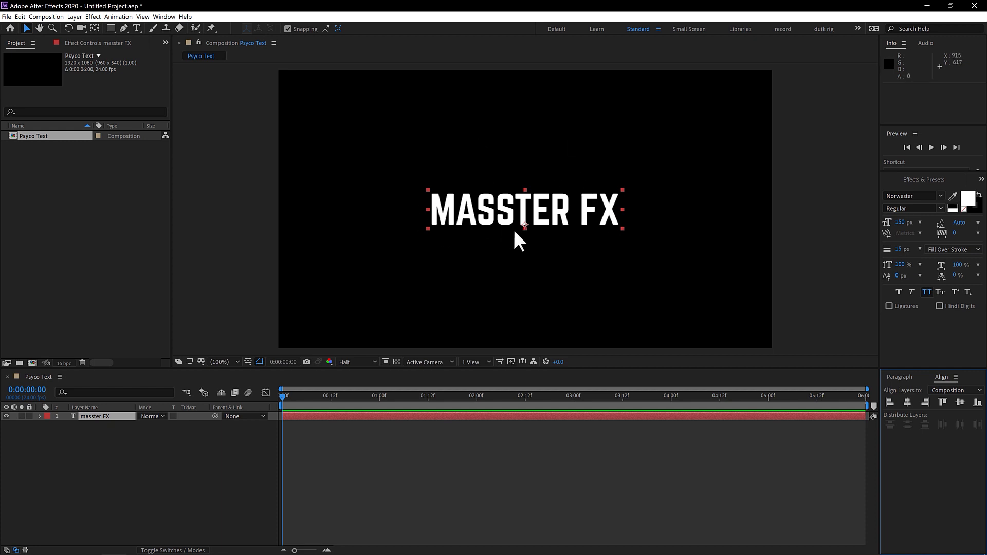
Step: Pre-compose the masster FX text layer into a new composition named Text
{"action": "left_click", "coordinate": [94, 418]}
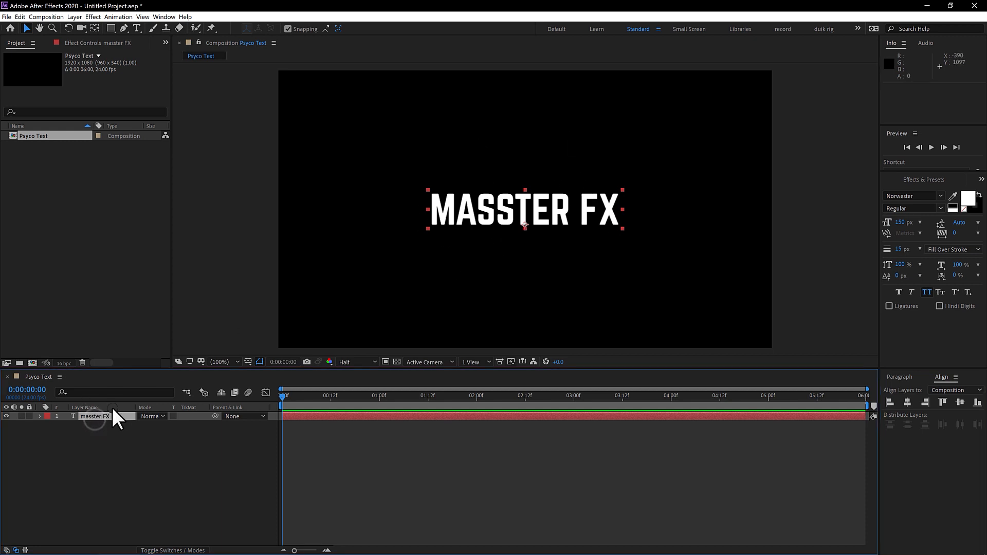
{"action": "key", "text": "ctrl+shift+c"}
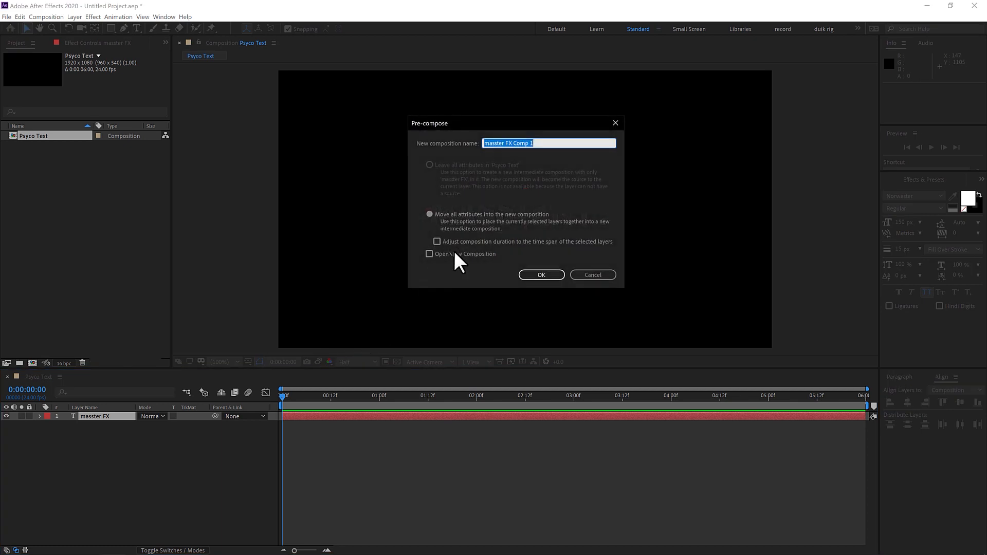
{"action": "left_click_drag", "start_coordinate": [540, 124], "coordinate": [556, 188]}
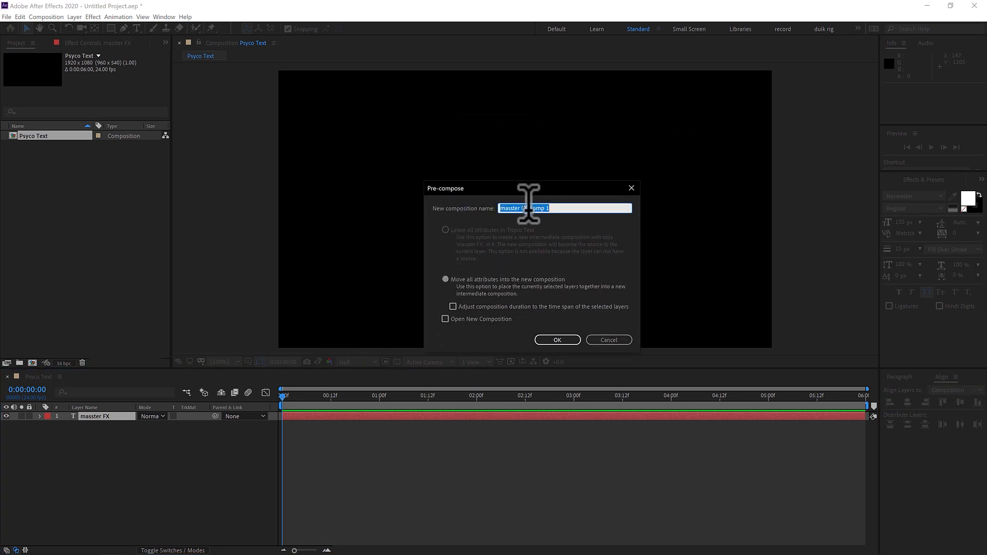
{"action": "type", "text": "Text"}
{"action": "left_click", "coordinate": [558, 340]}
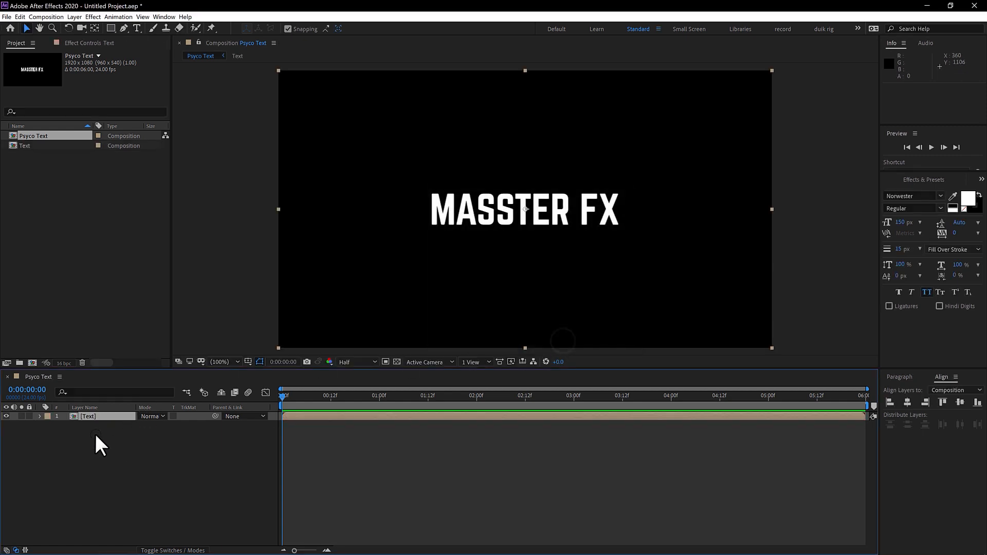
Step: Open the Text precomp and set its composition height to 150 px
{"action": "double_click", "coordinate": [88, 416]}
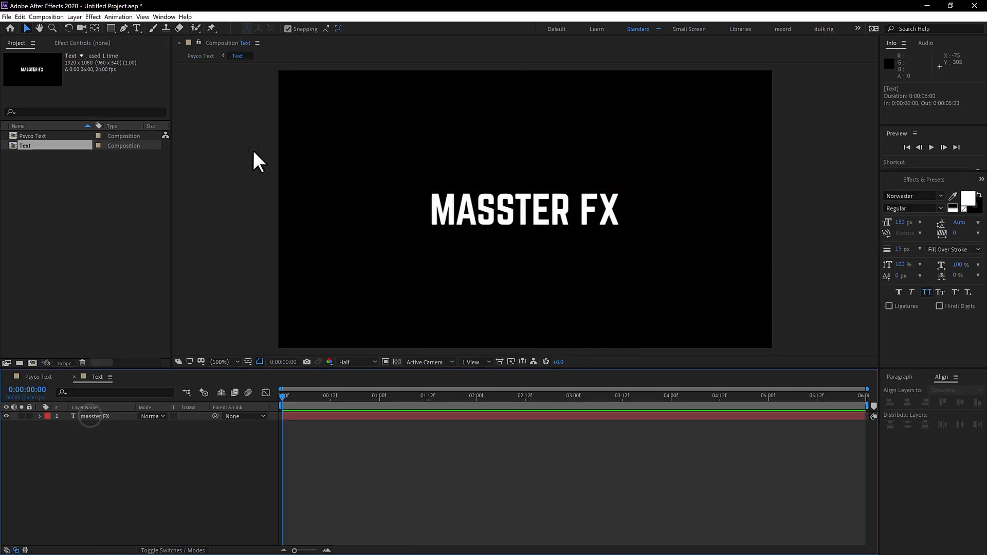
{"action": "right_click", "coordinate": [199, 173]}
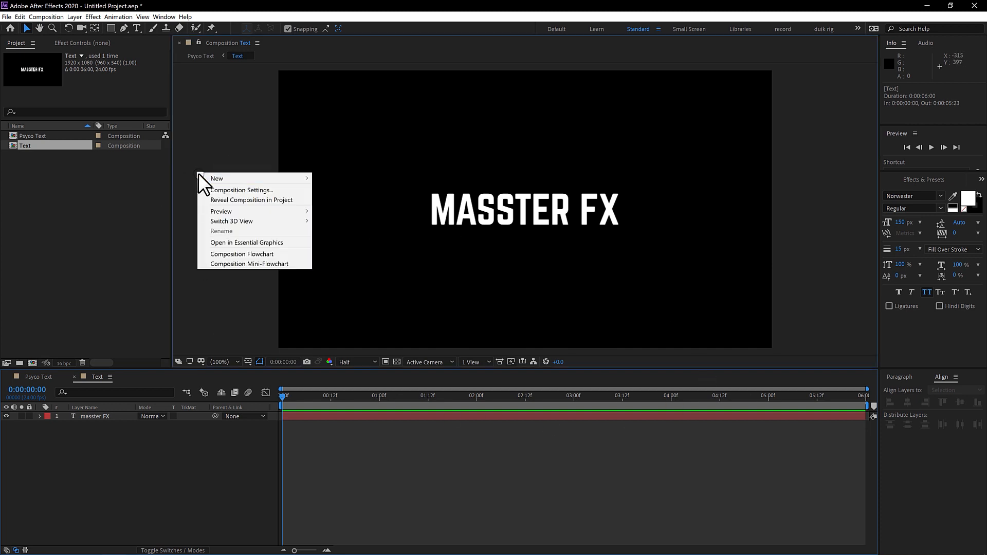
{"action": "left_click", "coordinate": [226, 190]}
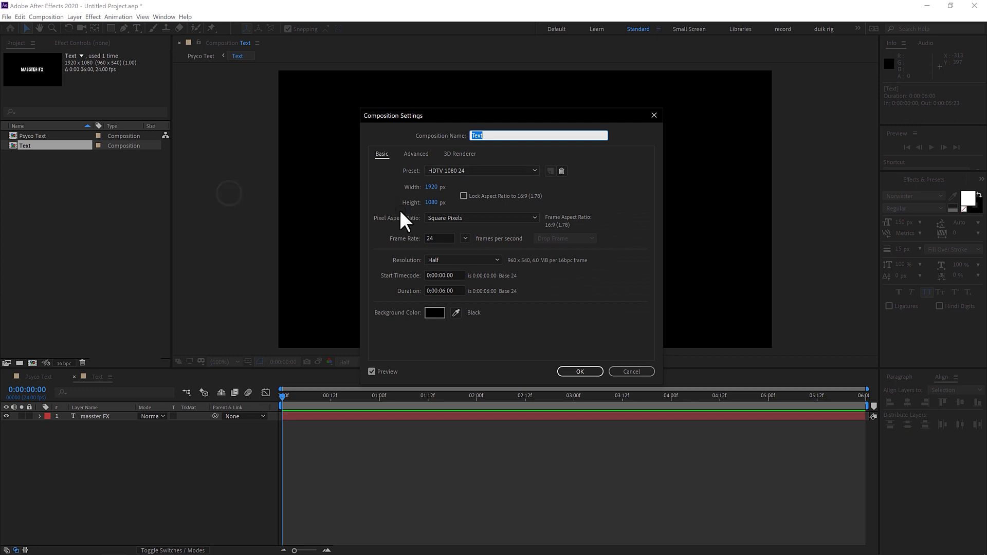
{"action": "left_click", "coordinate": [431, 203]}
{"action": "left_click_drag", "start_coordinate": [459, 118], "coordinate": [191, 144]}
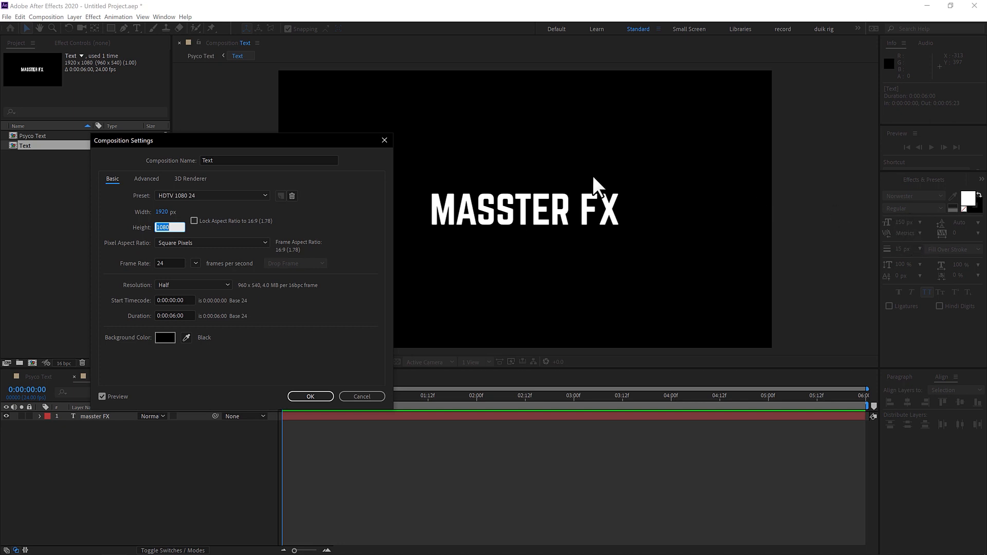
{"action": "left_click_drag", "start_coordinate": [245, 140], "coordinate": [353, 107]}
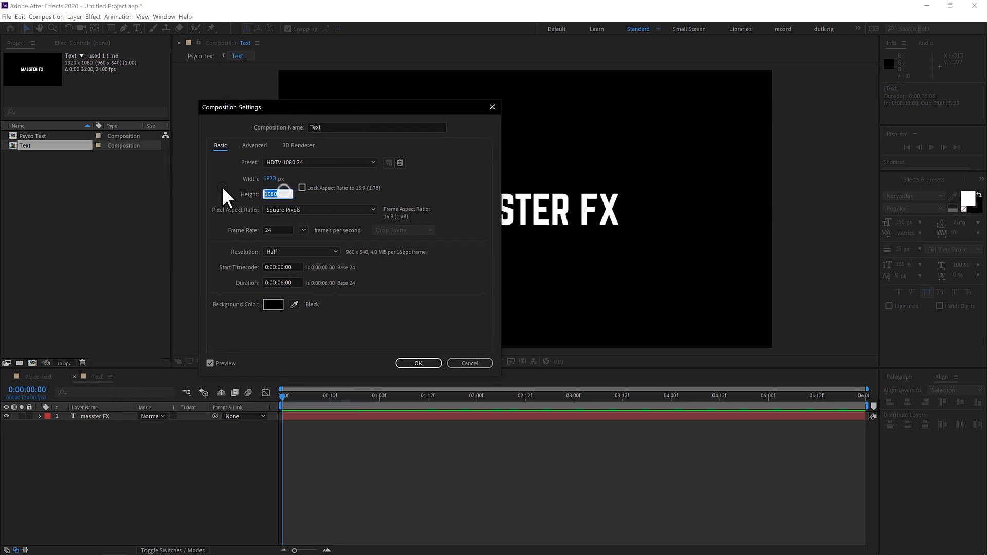
{"action": "type", "text": "150"}
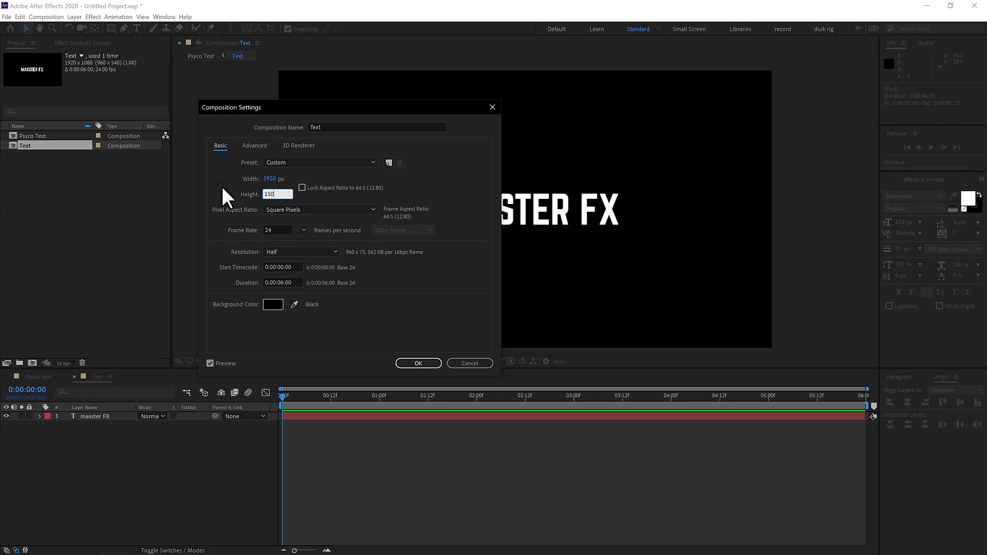
{"action": "left_click", "coordinate": [419, 363]}
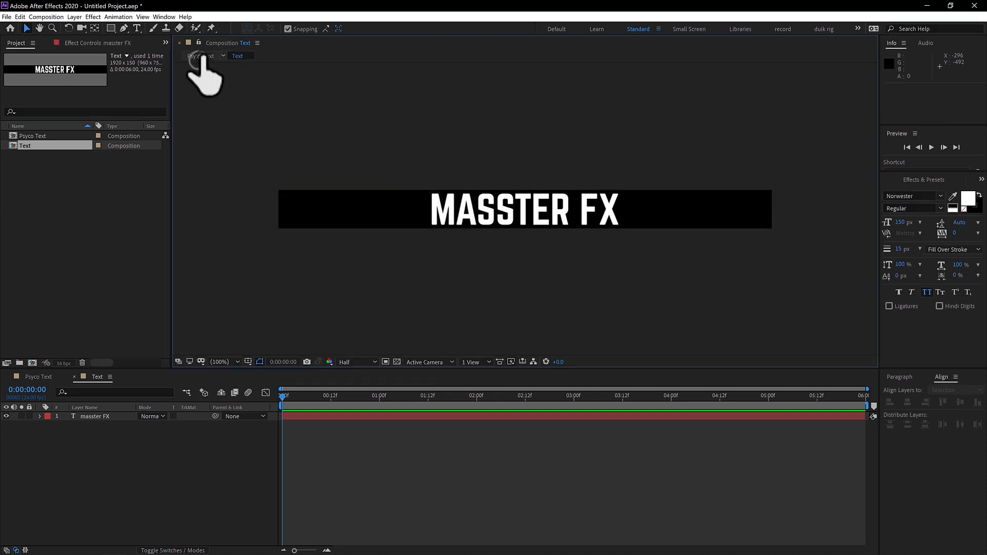
Step: Return to the Psyco Text composition and apply the Shift Channels effect to the Text layer
{"action": "left_click", "coordinate": [198, 56]}
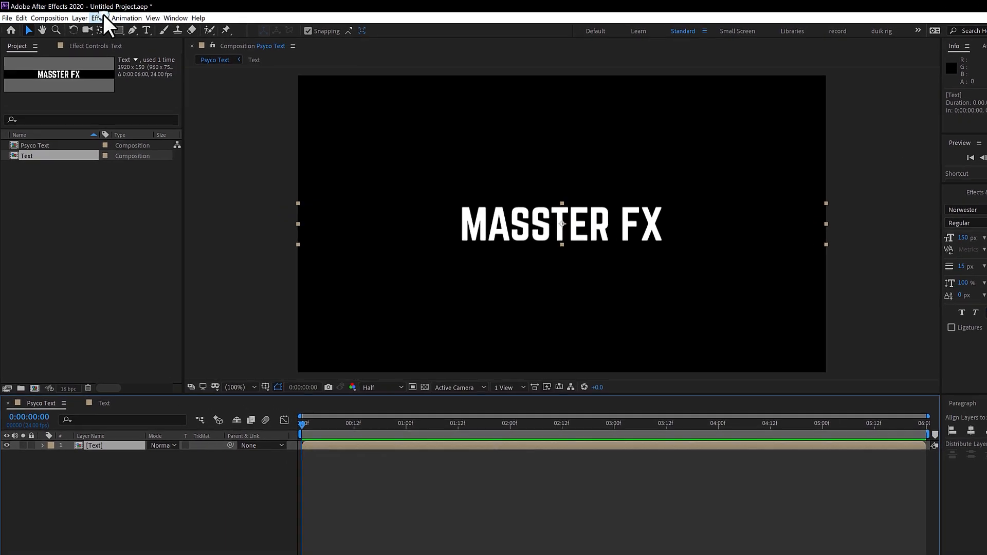
{"action": "left_click", "coordinate": [103, 17]}
{"action": "mouse_move", "coordinate": [139, 113]}
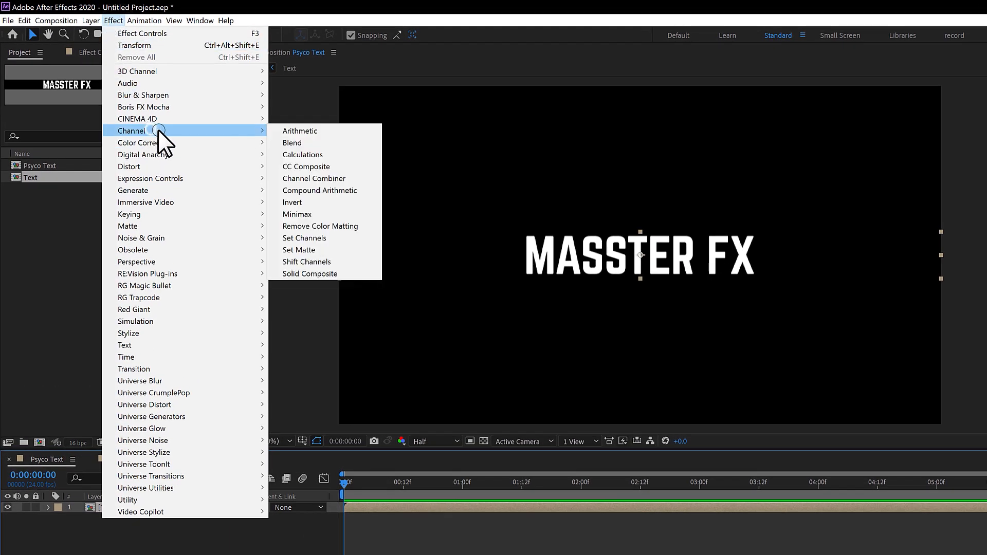
{"action": "left_click", "coordinate": [307, 261]}
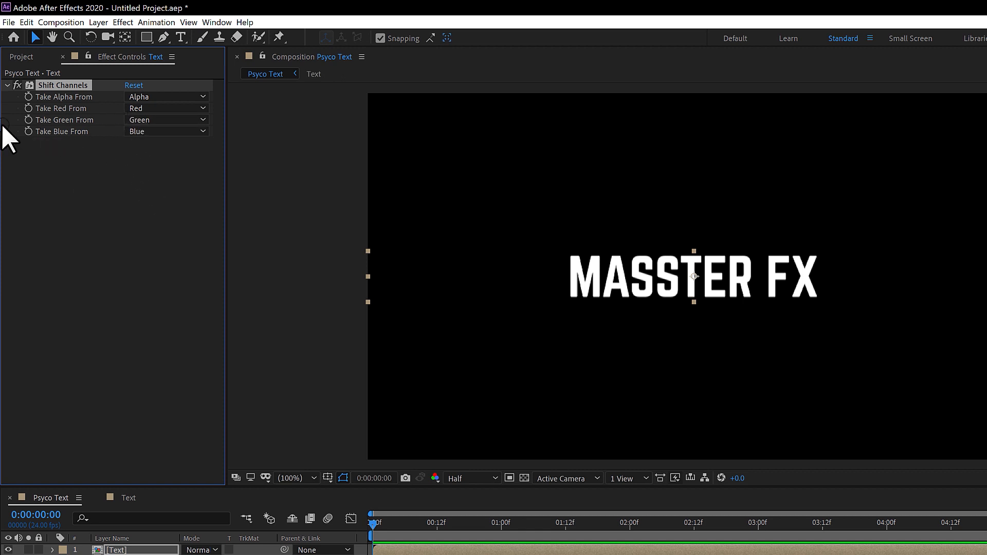
Step: Set Take Red From and Take Green From to Full Off in the Shift Channels effect
{"action": "left_click", "coordinate": [156, 108]}
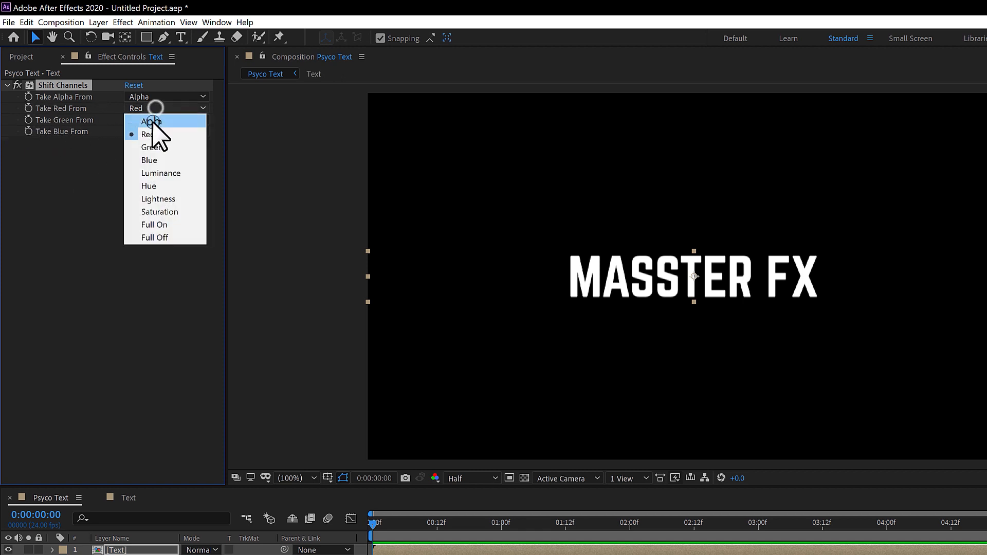
{"action": "left_click", "coordinate": [156, 238]}
{"action": "left_click", "coordinate": [150, 122]}
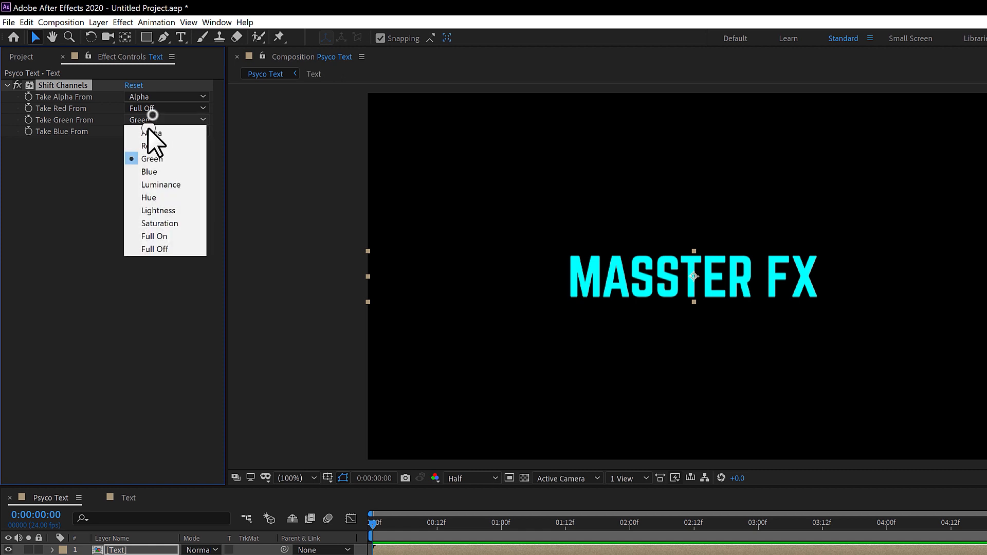
{"action": "left_click", "coordinate": [154, 248]}
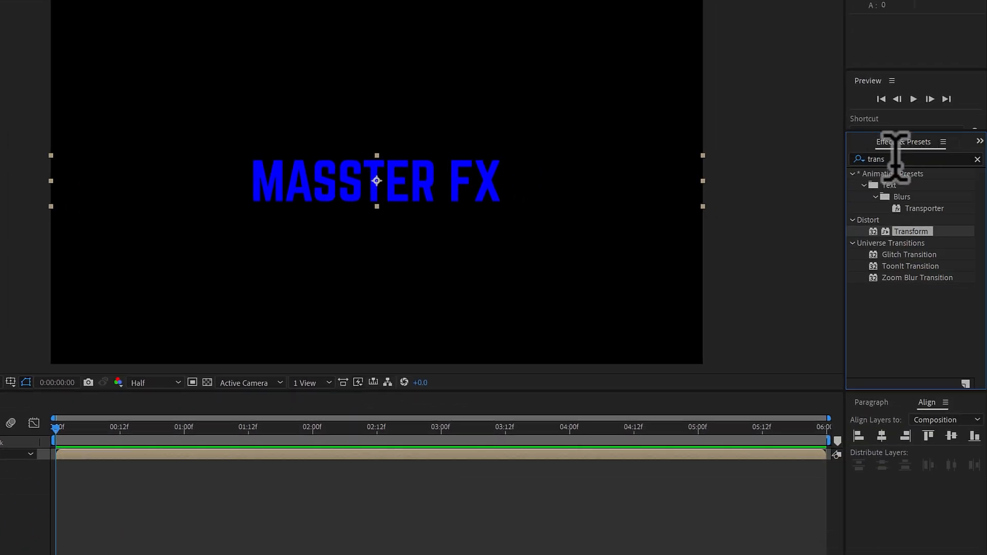
Step: Find the CC RepeTile effect by searching "cc repe" and apply it to the Text layer below Shift Channels
{"action": "left_click", "coordinate": [977, 159]}
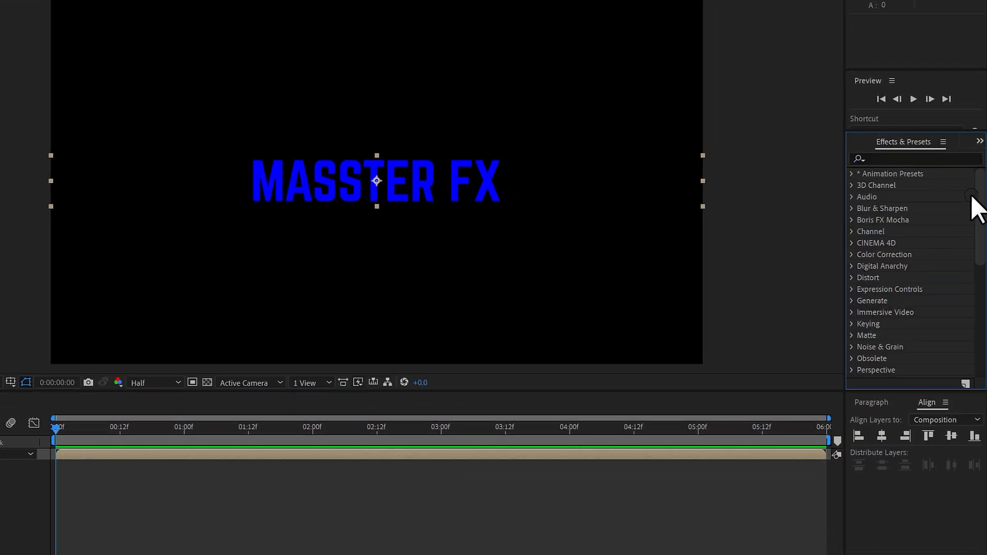
{"action": "left_click", "coordinate": [919, 158]}
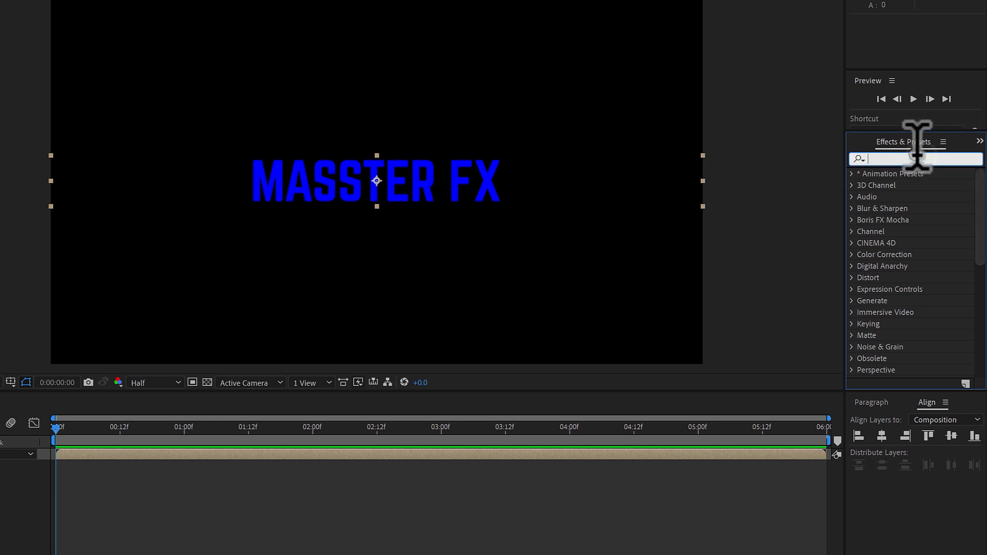
{"action": "type", "text": "cc reap"}
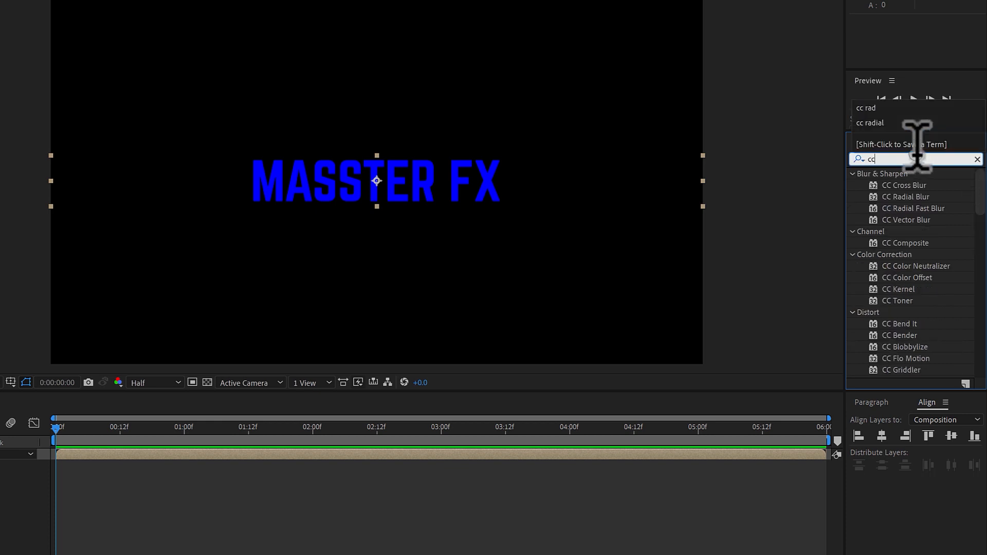
{"action": "key", "text": "BackSpace"}
{"action": "type", "text": "pe"}
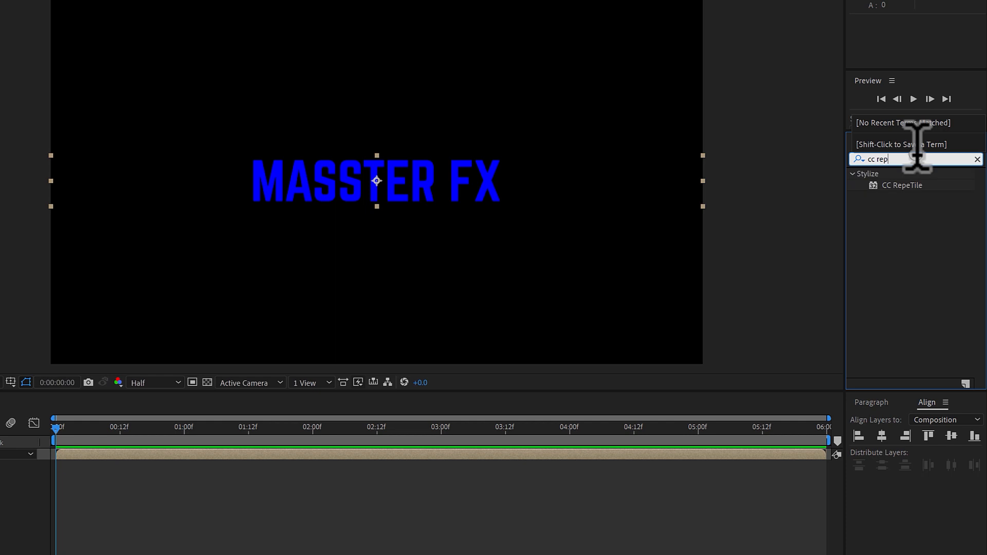
{"action": "left_click_drag", "start_coordinate": [903, 185], "coordinate": [0, 149]}
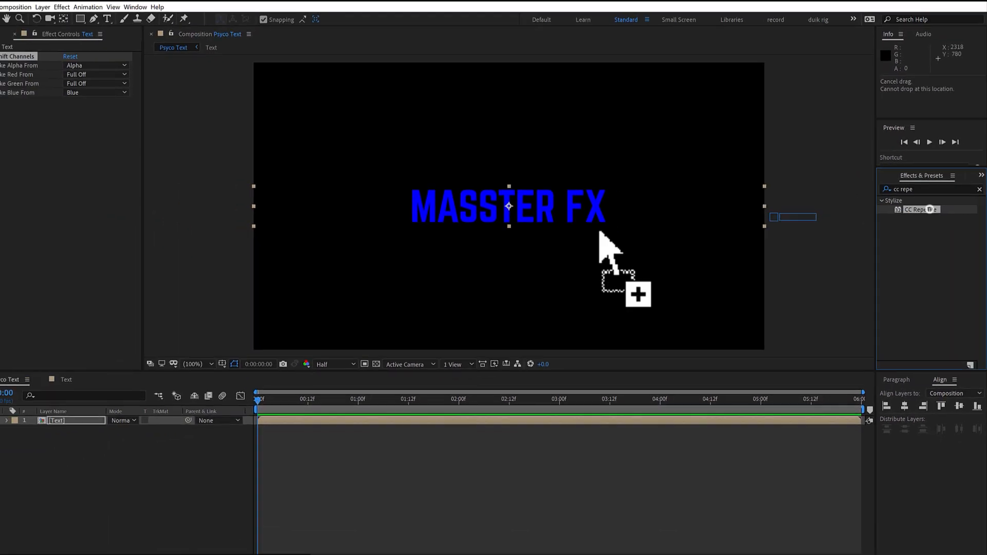
{"action": "left_click_drag", "start_coordinate": [75, 184], "coordinate": [74, 184]}
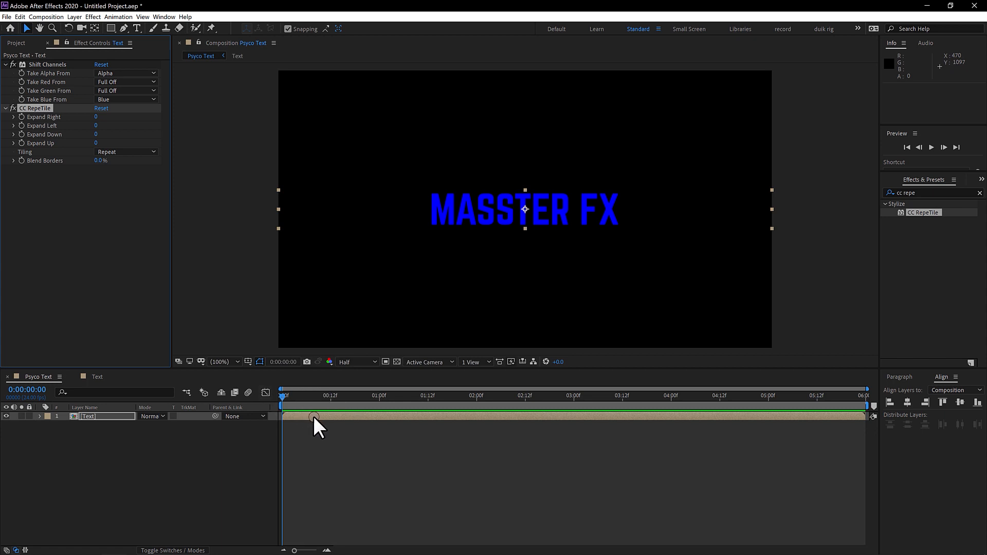
Step: Shift the Text layer to start at 0:00:00:12 and preview the composition from the beginning
{"action": "left_click_drag", "start_coordinate": [307, 414], "coordinate": [345, 409]}
{"action": "mouse_move", "coordinate": [283, 394]}
{"action": "left_mouse_down"}
{"action": "mouse_move", "coordinate": [309, 400]}
{"action": "mouse_move", "coordinate": [285, 401]}
{"action": "left_mouse_up"}
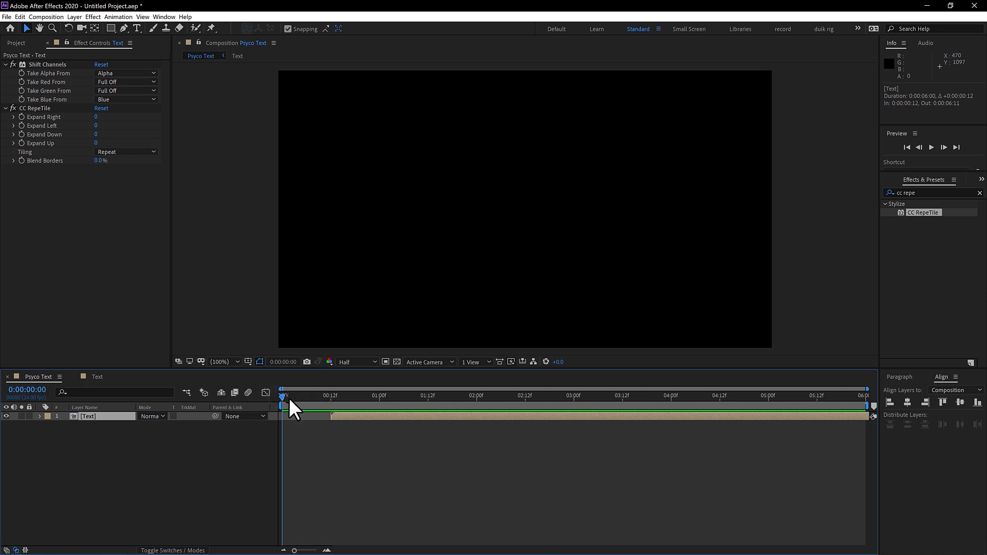
{"action": "key", "text": "space"}
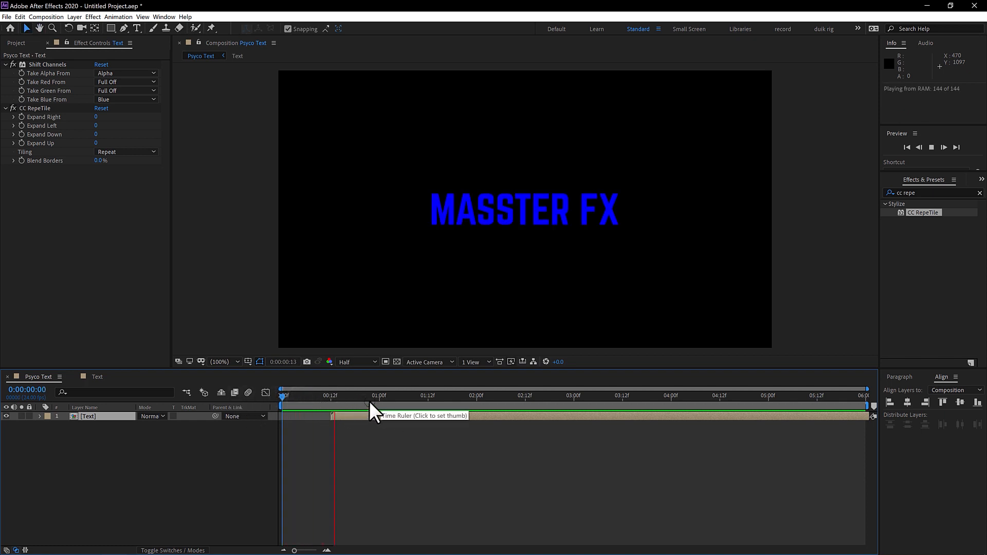
Step: Enable keyframing for CC RepeTile's Expand Down and Expand Up on the Text layer at 0:00:01:12
{"action": "left_click", "coordinate": [428, 399]}
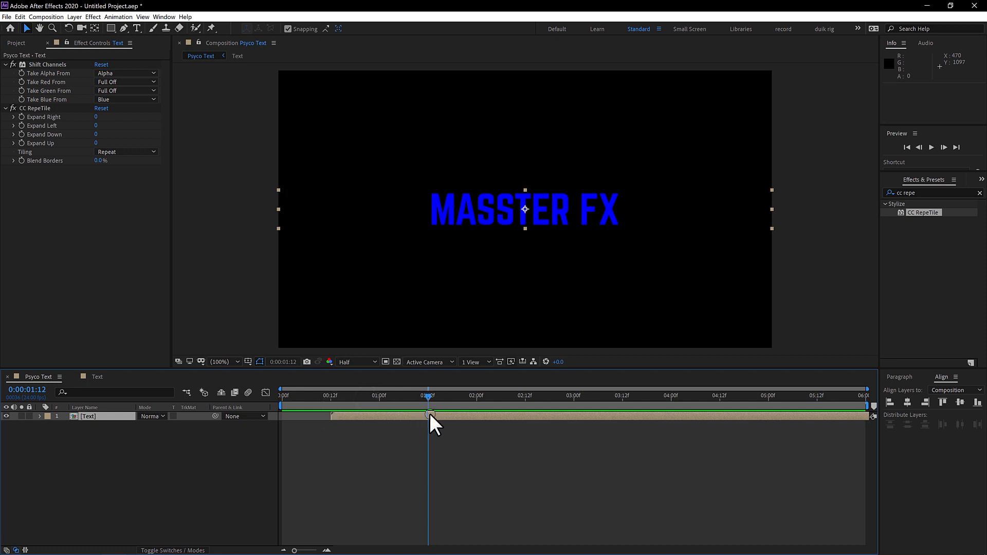
{"action": "left_click", "coordinate": [430, 414]}
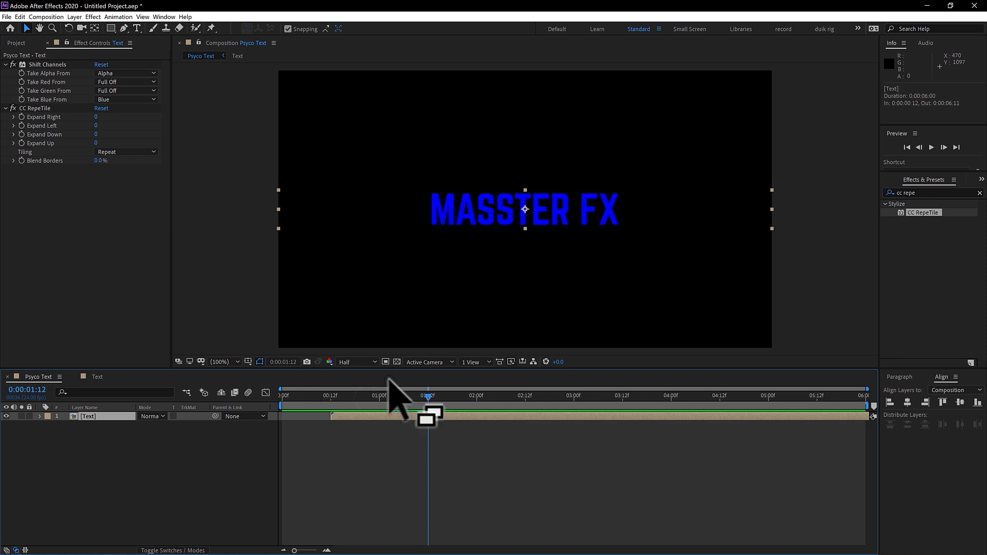
{"action": "left_click", "coordinate": [21, 134]}
{"action": "left_click", "coordinate": [22, 143]}
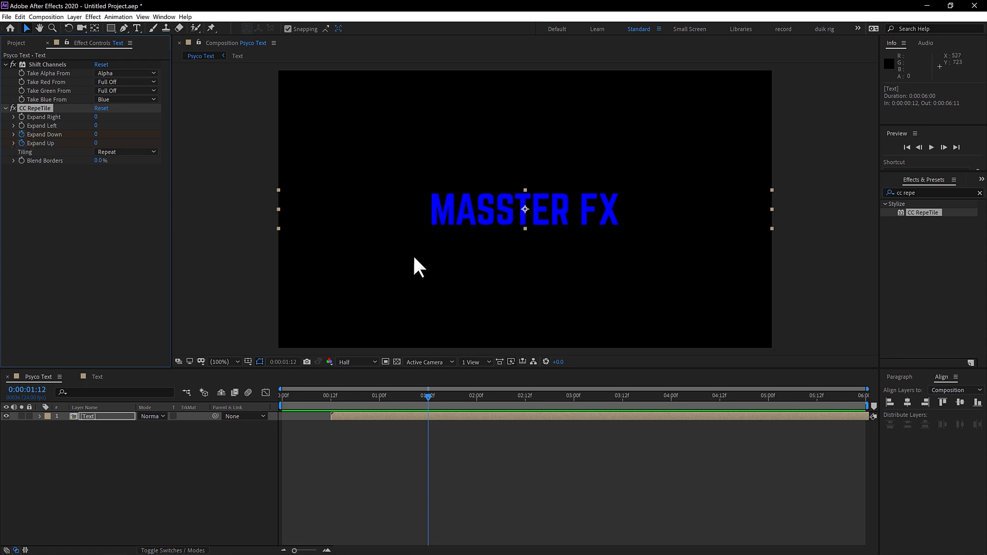
Step: One frame further, at 0:00:01:13, set Expand Down to 145 and Expand Up to 149
{"action": "key", "text": "Page_Down"}
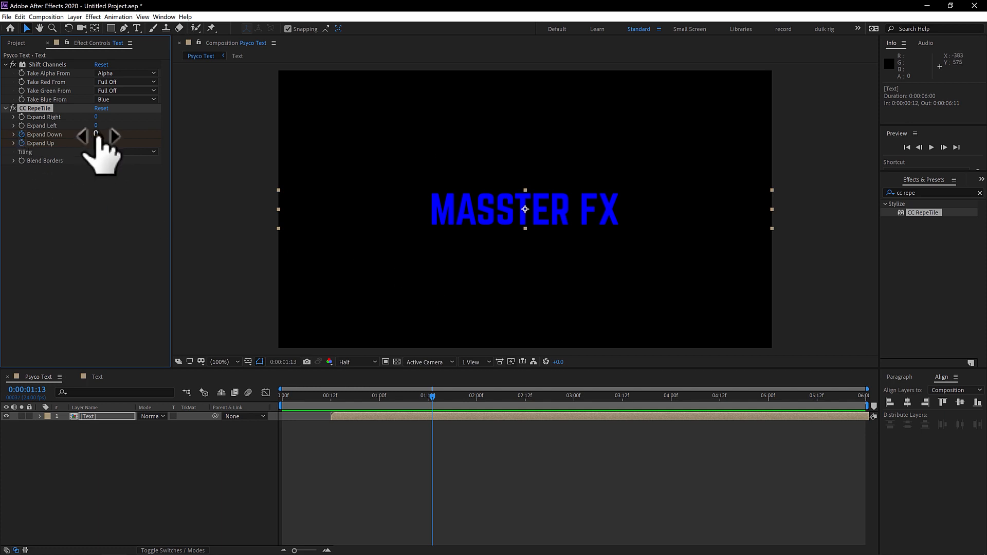
{"action": "left_click_drag", "start_coordinate": [96, 134], "coordinate": [200, 160]}
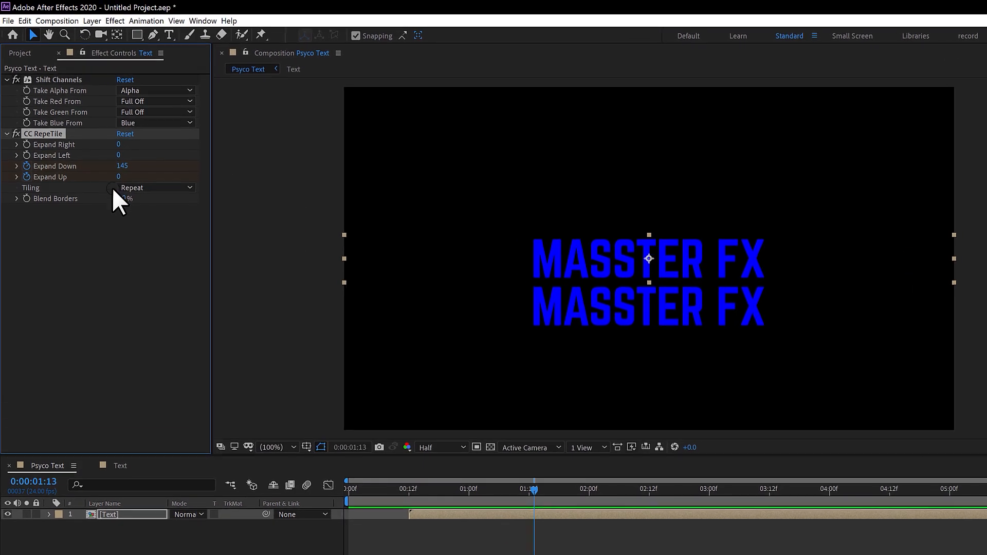
{"action": "left_click_drag", "start_coordinate": [105, 157], "coordinate": [213, 185]}
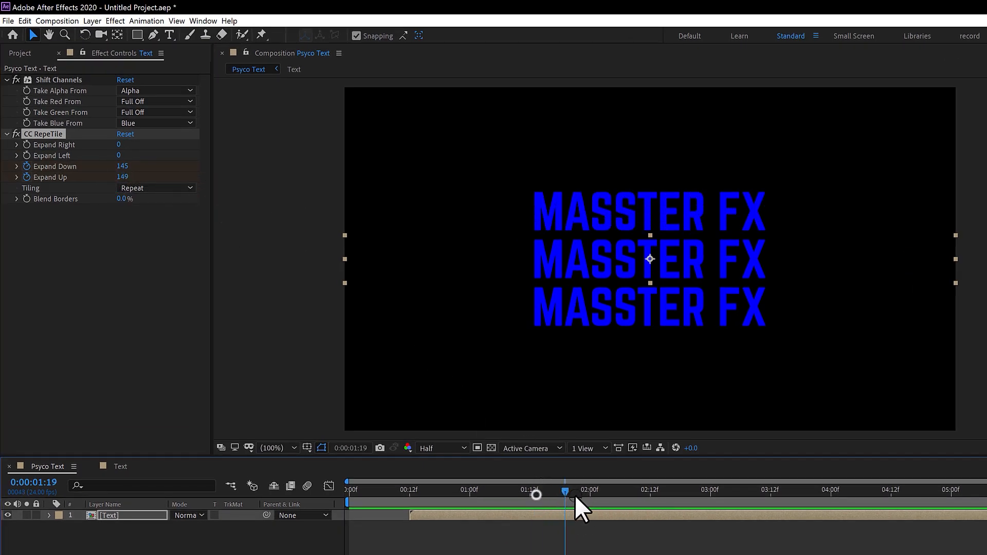
Step: Reveal the Text layer's keyframes and add hold-value keyframes for Expand Down and Expand Up at 0:00:02:00
{"action": "left_click_drag", "start_coordinate": [575, 495], "coordinate": [590, 495]}
{"action": "left_click", "coordinate": [128, 515]}
{"action": "key", "text": "u"}
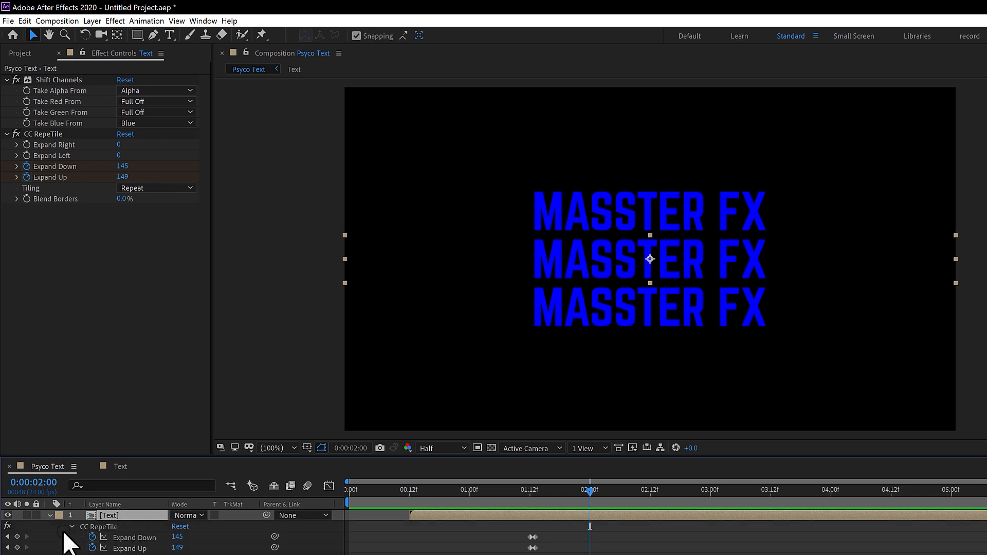
{"action": "left_click", "coordinate": [17, 537]}
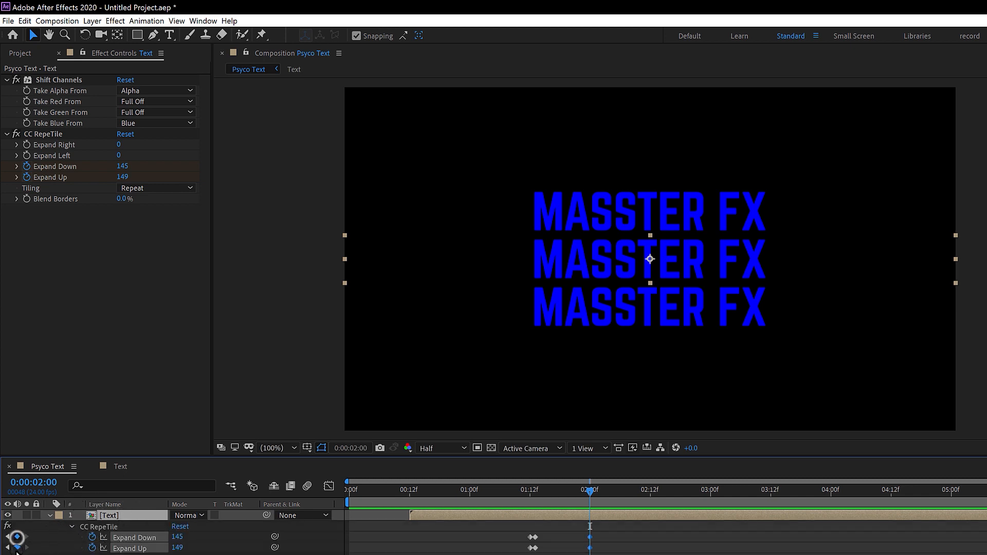
{"action": "left_click", "coordinate": [17, 548]}
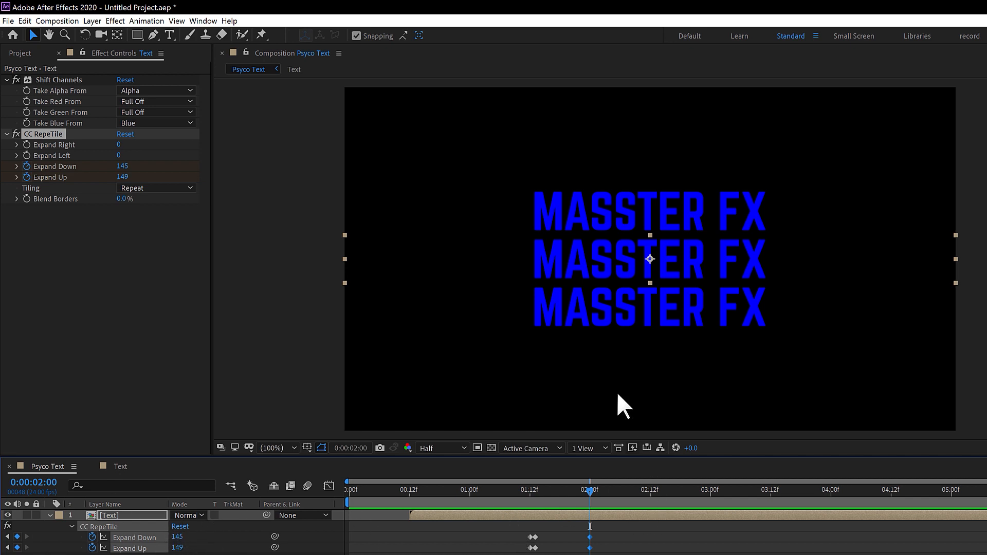
Step: One frame after 0:00:02:00, set Expand Down to 548 and Expand Up to 566, and preview from the beginning
{"action": "key", "text": "Page_Down"}
{"action": "left_click_drag", "start_coordinate": [123, 166], "coordinate": [355, 176]}
{"action": "key", "text": "Home"}
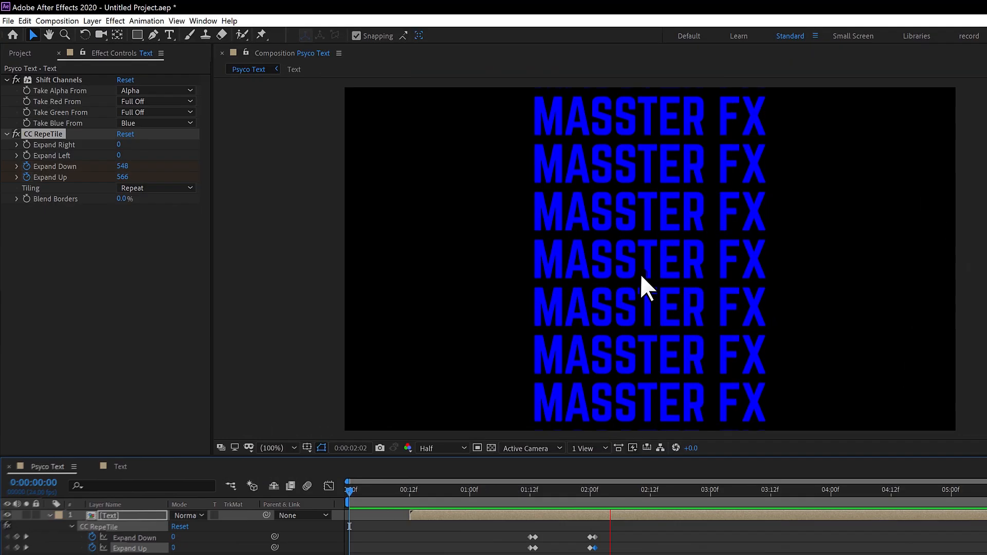
{"action": "key", "text": "space"}
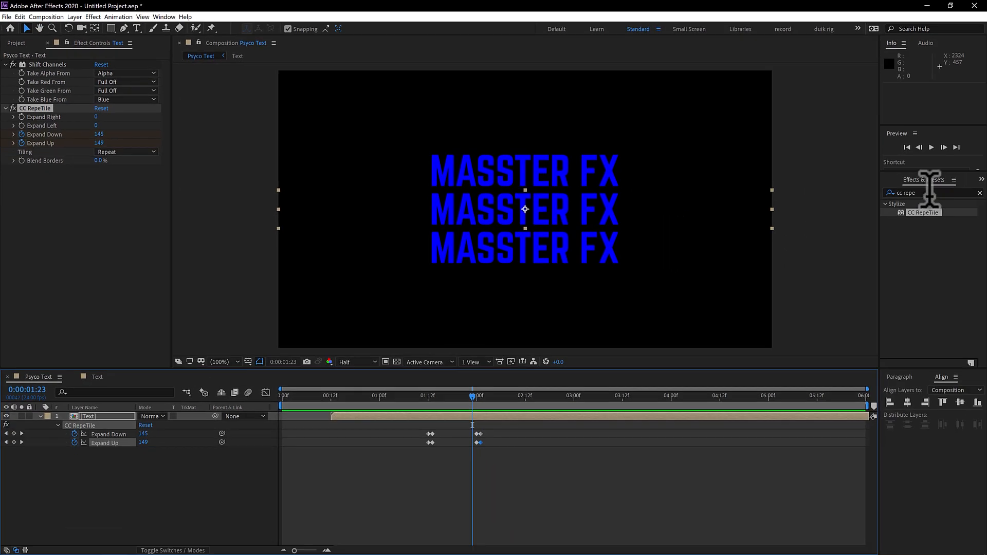
Step: Find CC Radial Fast Blur by searching "cc radia", apply it below CC RepeTile, and set its Amount to 10
{"action": "left_click", "coordinate": [929, 191]}
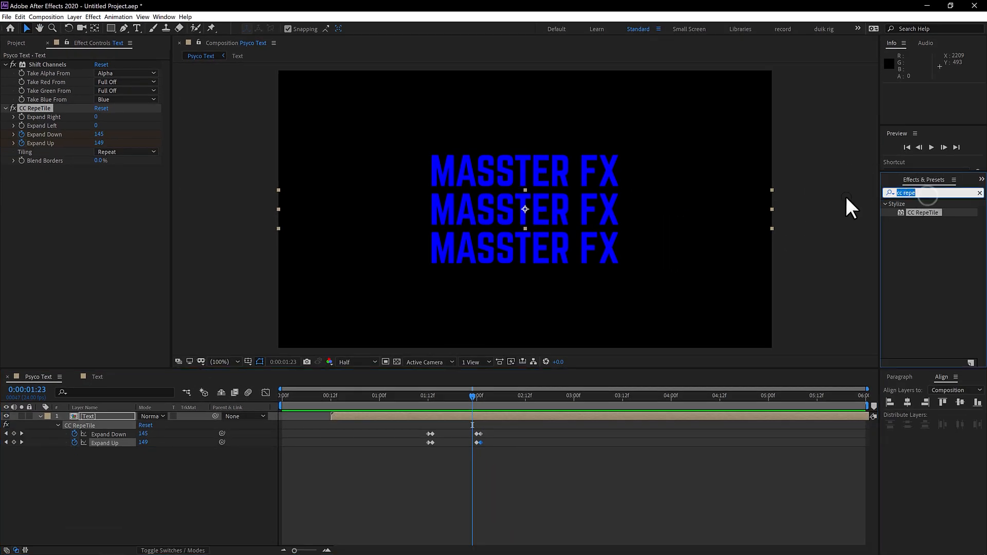
{"action": "type", "text": "cc radia"}
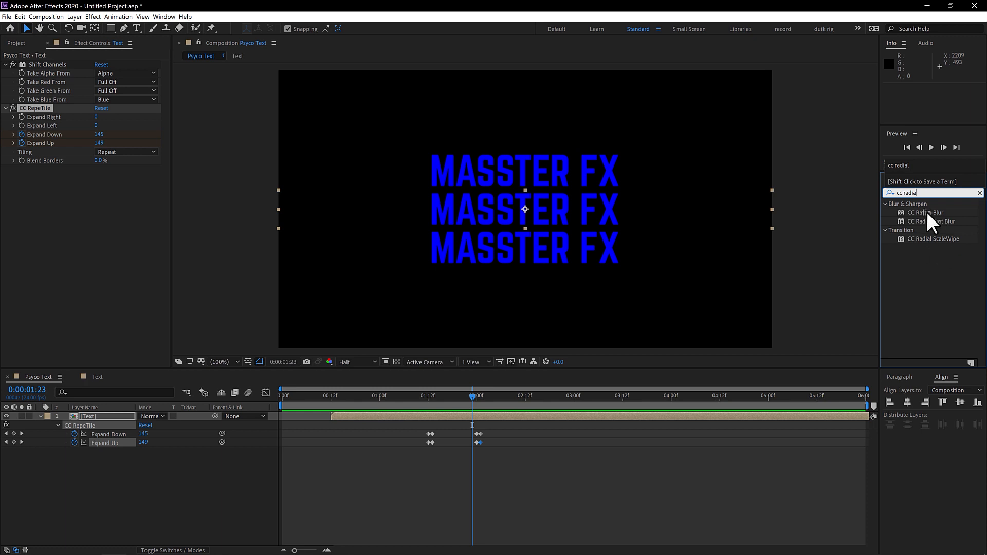
{"action": "left_click_drag", "start_coordinate": [945, 220], "coordinate": [70, 189]}
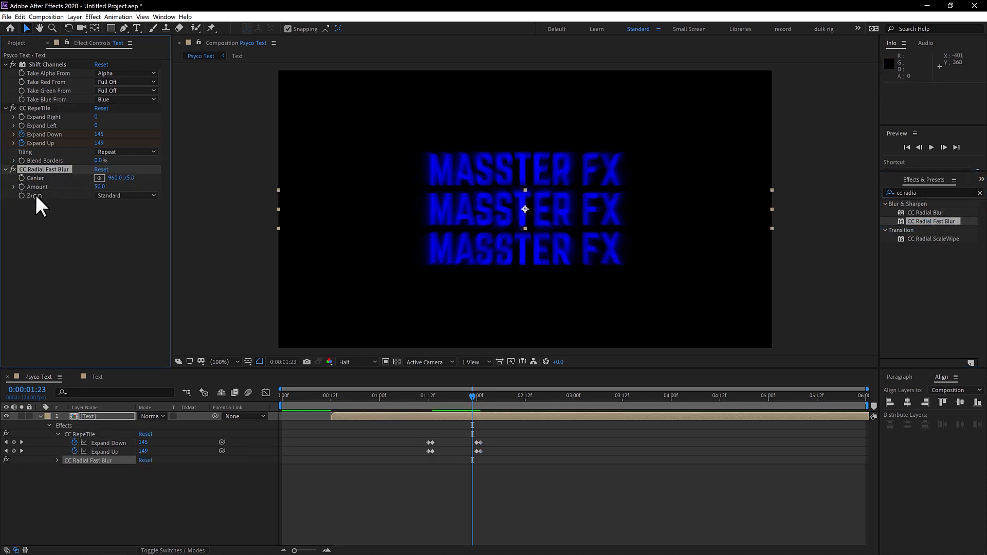
{"action": "left_click", "coordinate": [100, 187]}
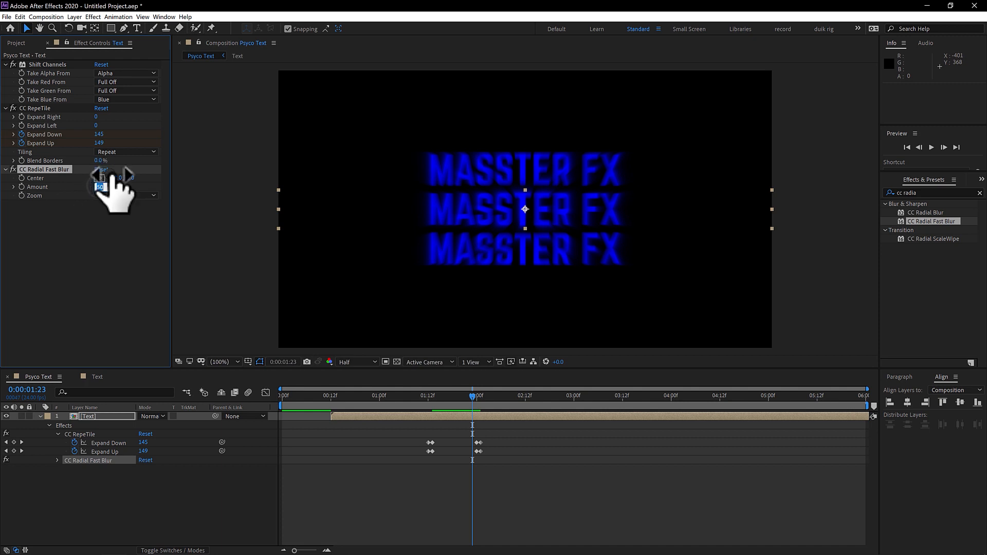
{"action": "key", "text": "Return"}
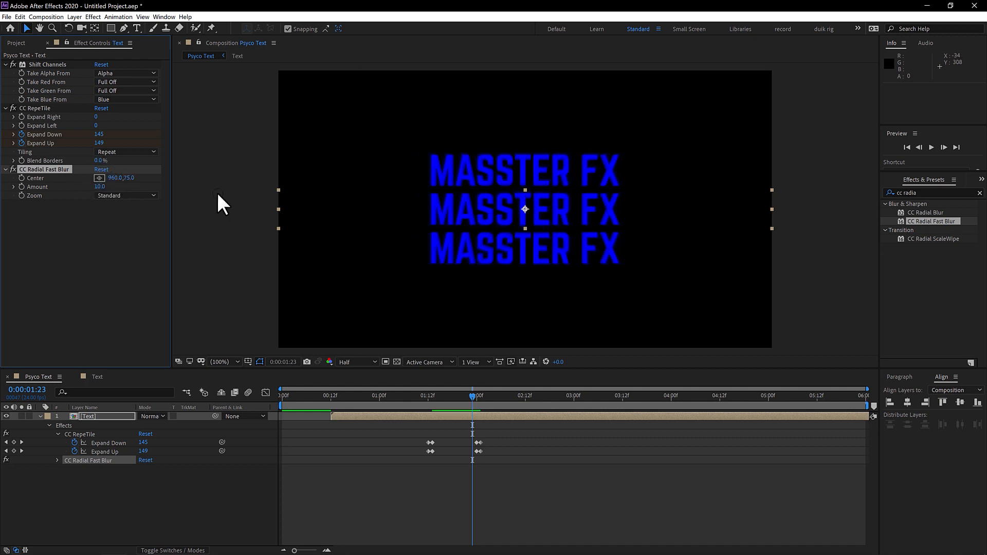
Step: Search for "glow", apply the Stylize Glow effect to the Text layer, and place it above CC Radial Fast Blur
{"action": "left_click_drag", "start_coordinate": [459, 393], "coordinate": [546, 397]}
{"action": "left_click_drag", "start_coordinate": [942, 193], "coordinate": [832, 180]}
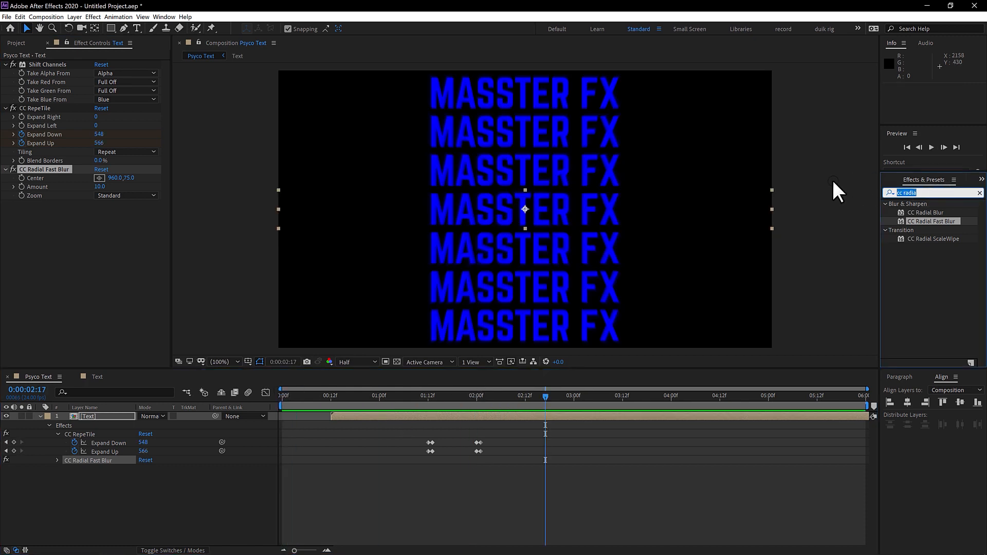
{"action": "type", "text": "glow"}
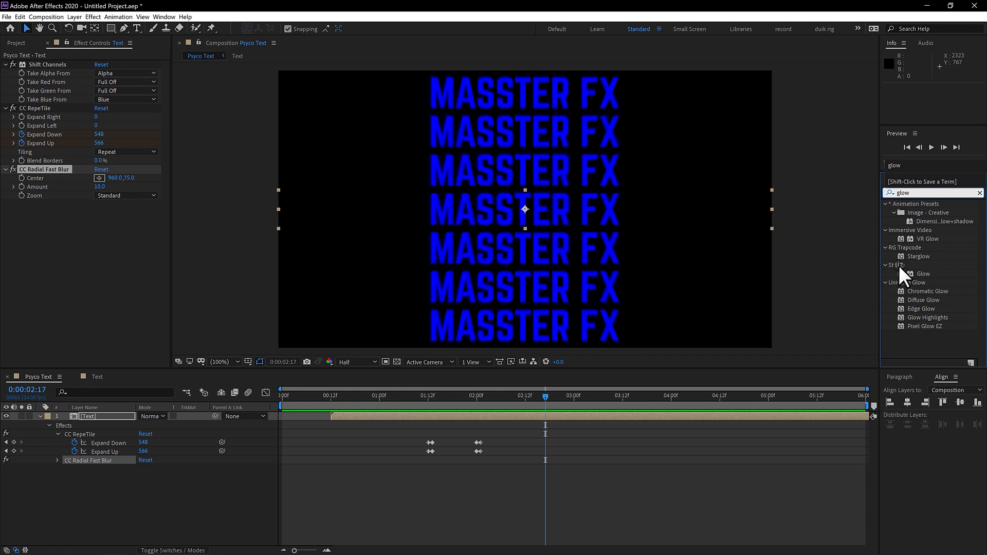
{"action": "left_click_drag", "start_coordinate": [920, 273], "coordinate": [729, 273]}
{"action": "left_click_drag", "start_coordinate": [57, 244], "coordinate": [54, 237]}
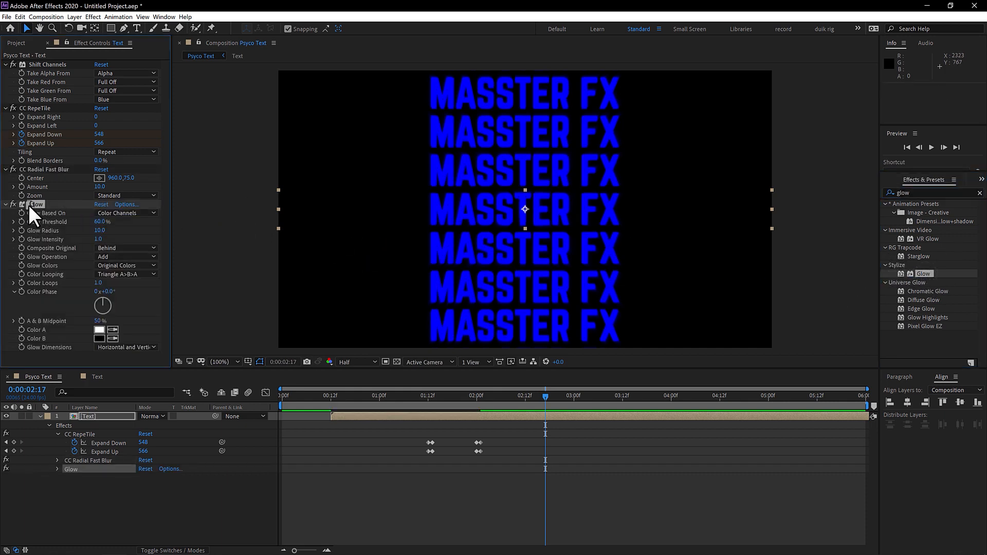
{"action": "left_click_drag", "start_coordinate": [32, 203], "coordinate": [33, 168]}
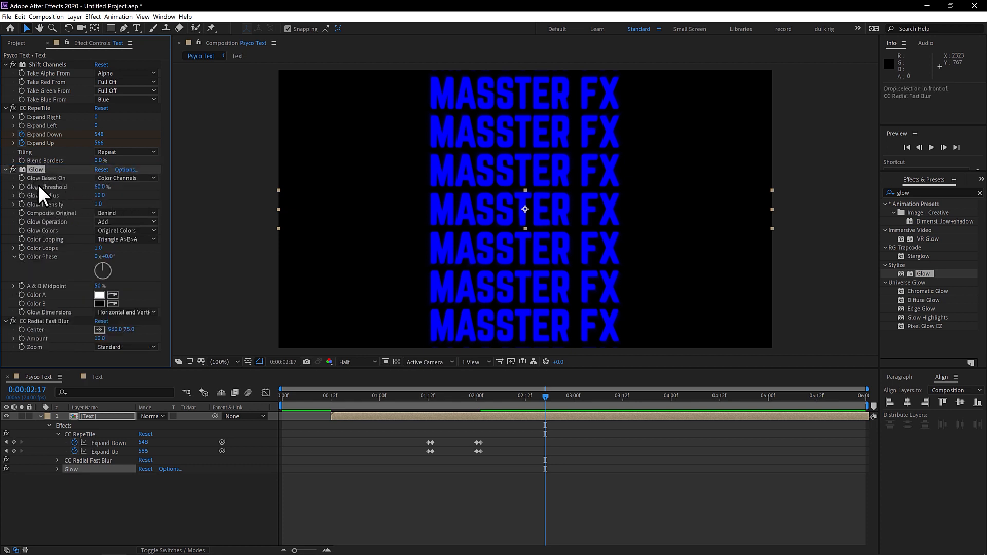
Step: Set the Glow effect's Glow Radius to 100 and its Glow Intensity to 0.2
{"action": "left_click", "coordinate": [99, 196]}
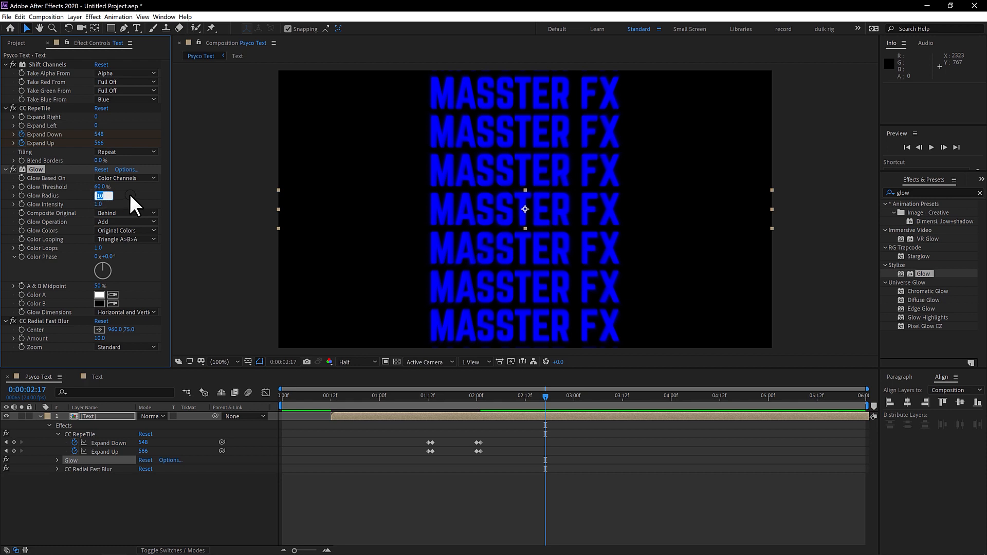
{"action": "type", "text": "100"}
{"action": "key", "text": "Return"}
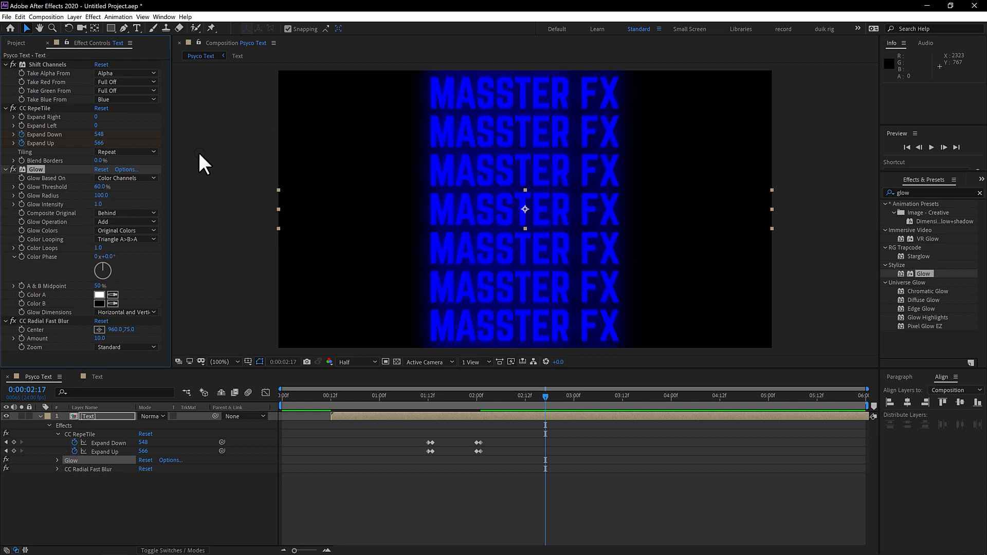
{"action": "left_click", "coordinate": [97, 205]}
{"action": "left_click", "coordinate": [98, 205]}
{"action": "type", "text": "0.2"}
{"action": "key", "text": "Return"}
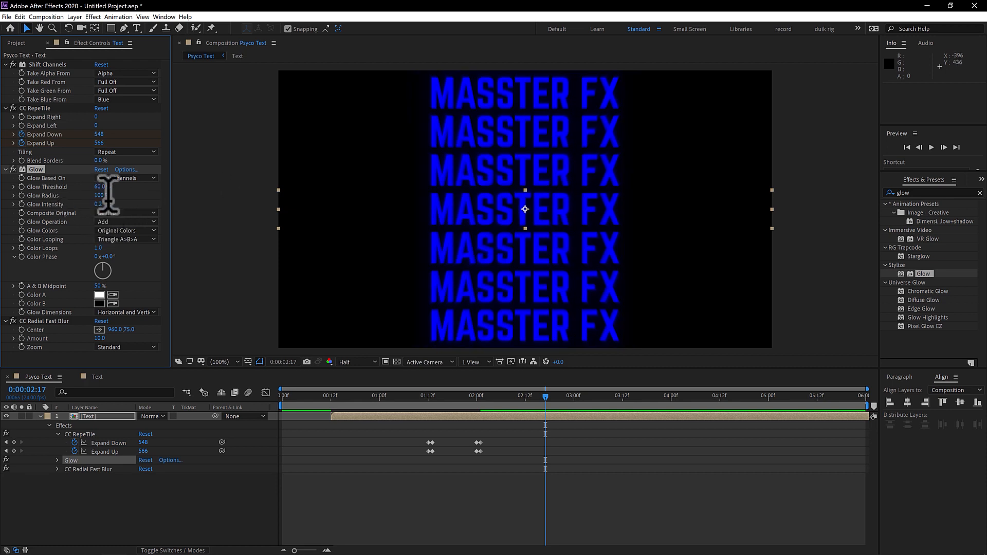
Step: Collapse the settings of the Glow, CC RepeTile and Shift Channels effects
{"action": "left_click", "coordinate": [5, 170]}
{"action": "left_click", "coordinate": [5, 108]}
{"action": "left_click", "coordinate": [5, 64]}
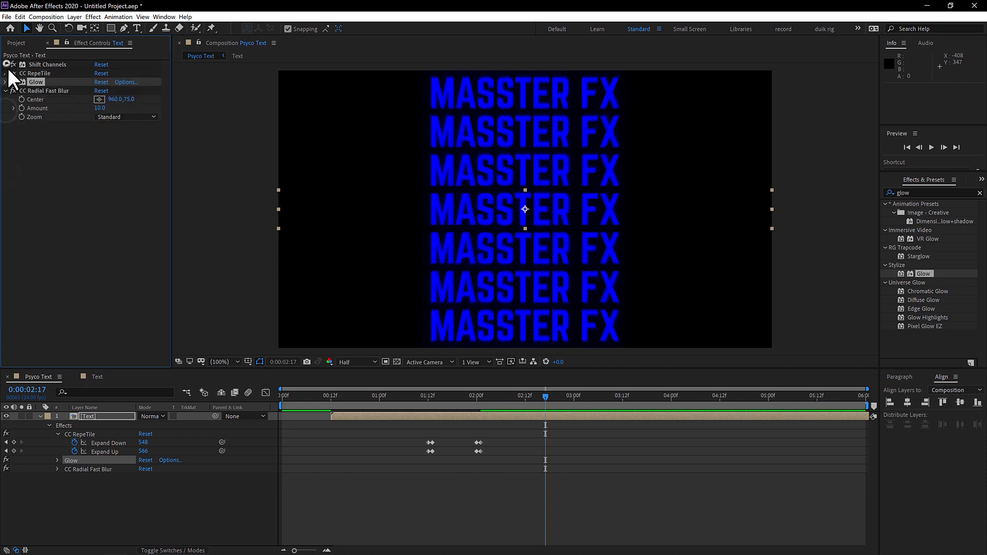
Step: Find Turbulent Displace by searching "Turbul" and apply it to the Text layer below CC Radial Fast Blur
{"action": "left_click", "coordinate": [63, 90]}
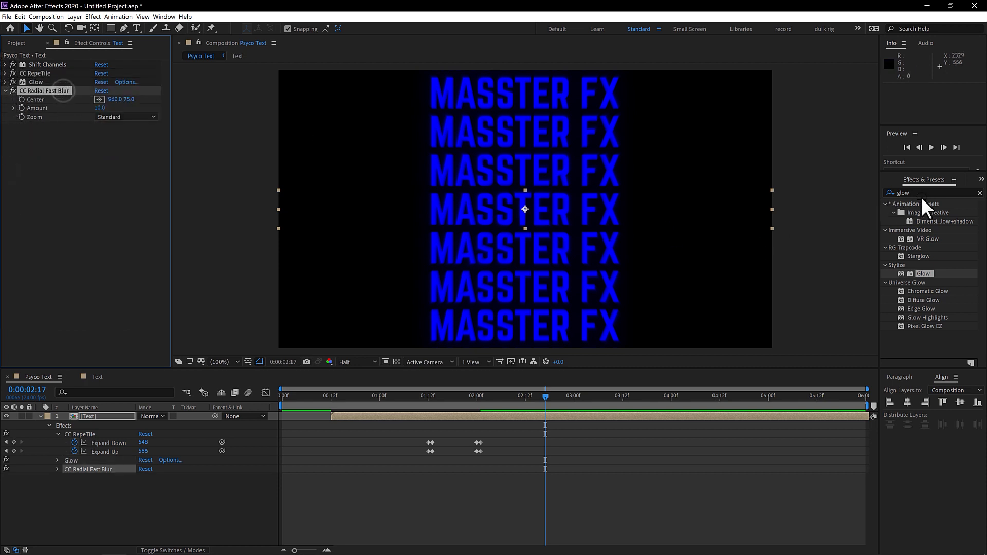
{"action": "left_click", "coordinate": [943, 193]}
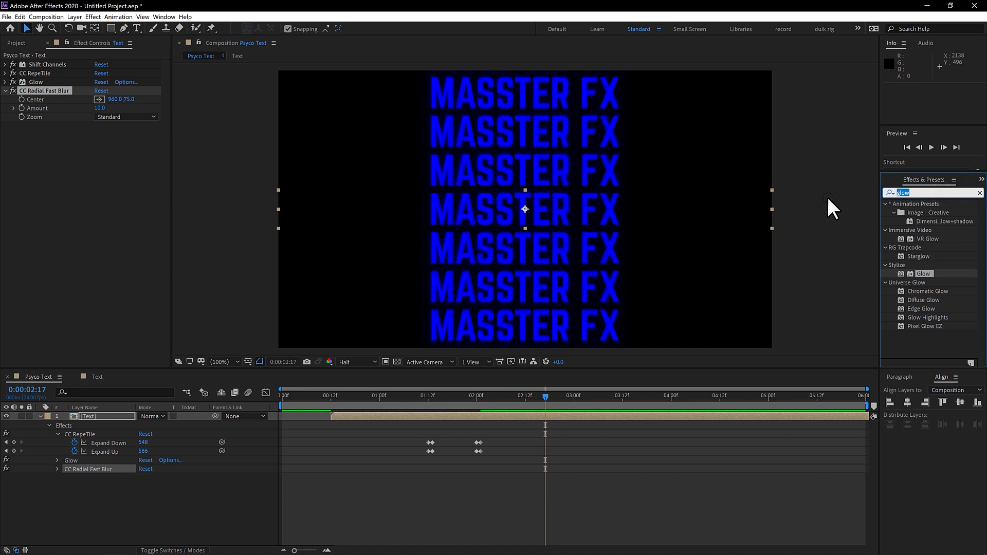
{"action": "type", "text": "T"}
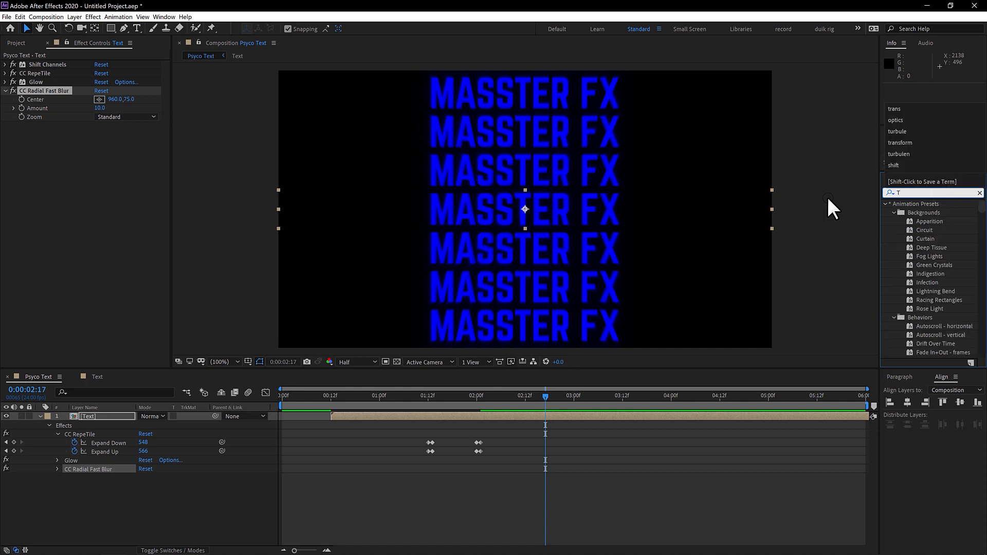
{"action": "type", "text": "urbul"}
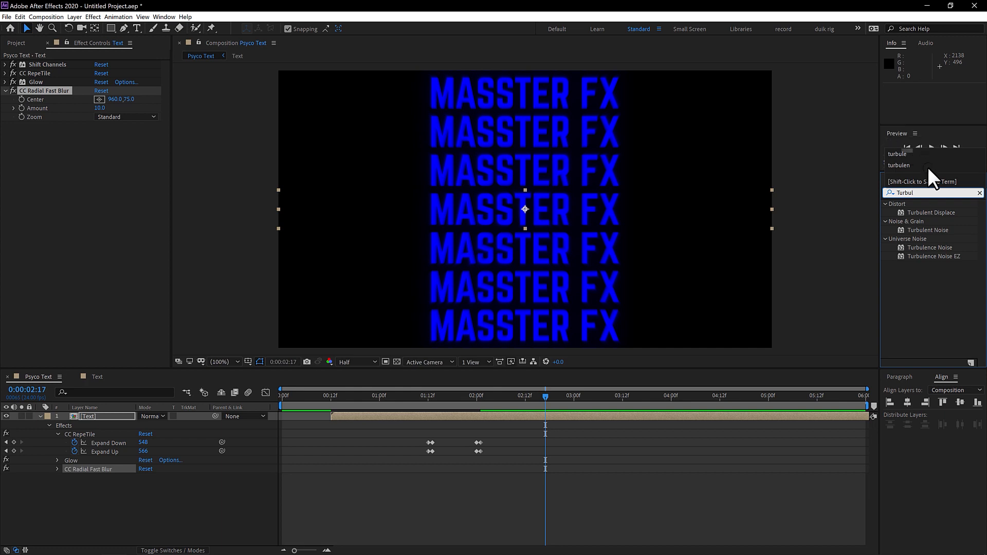
{"action": "left_click_drag", "start_coordinate": [939, 211], "coordinate": [48, 195]}
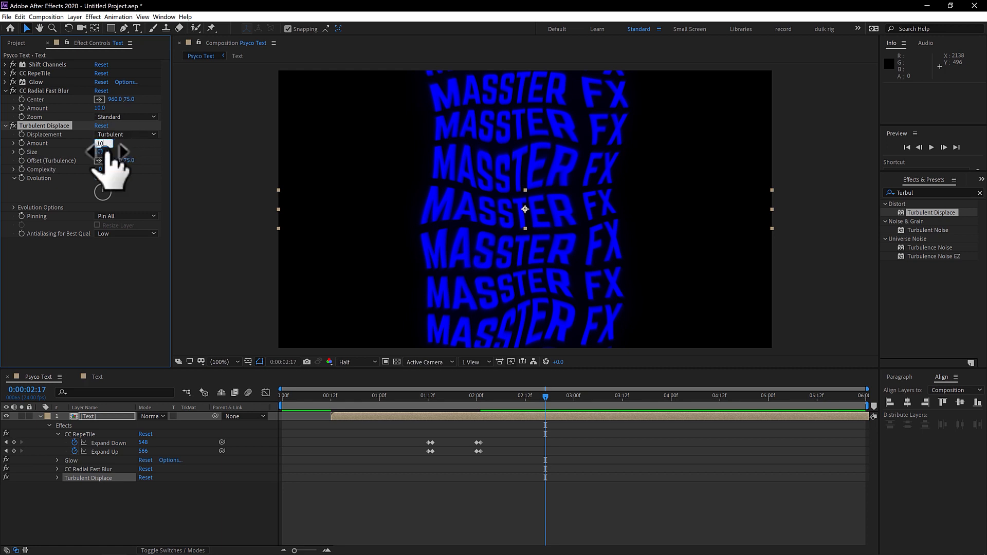
Step: Set Turbulent Displace's Amount to 10, Size to 40 and Complexity to 2
{"action": "key", "text": "Tab"}
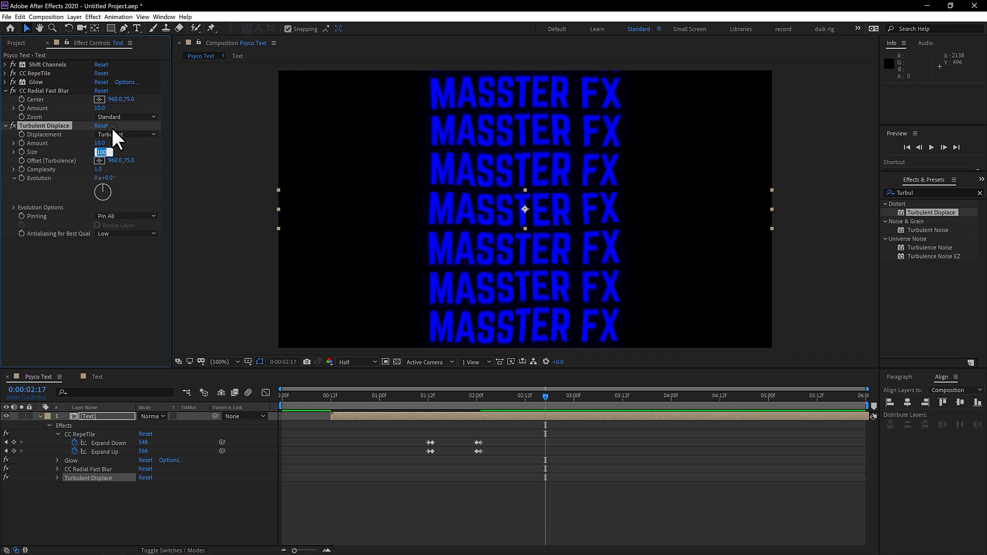
{"action": "type", "text": "40"}
{"action": "left_click", "coordinate": [117, 267]}
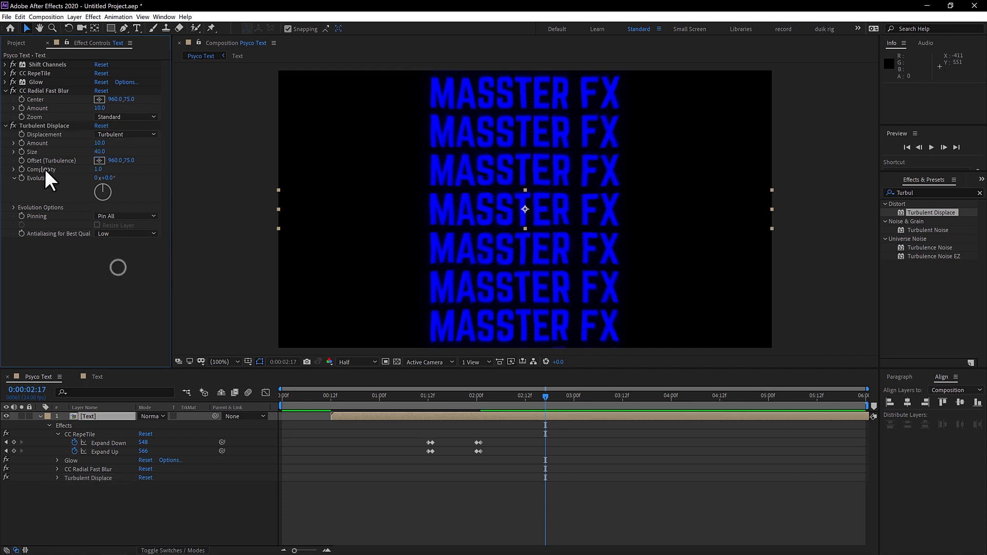
{"action": "left_click", "coordinate": [98, 170]}
{"action": "left_click", "coordinate": [205, 199]}
Step: Drive Turbulent Displace's Evolution on the Text layer with the expression time*100 and preview the resulting motion
{"action": "left_click_drag", "start_coordinate": [544, 396], "coordinate": [323, 390]}
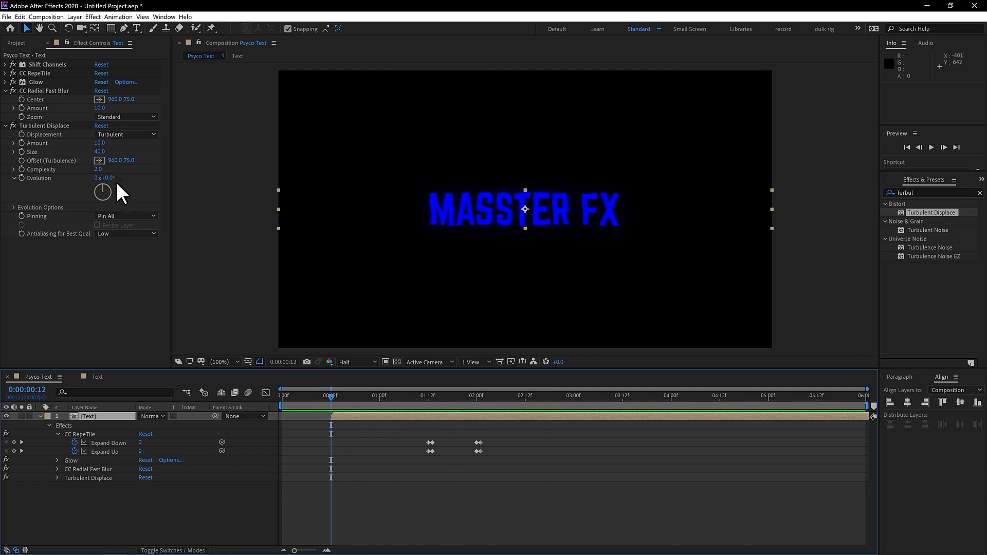
{"action": "left_click", "coordinate": [21, 178], "text": "alt"}
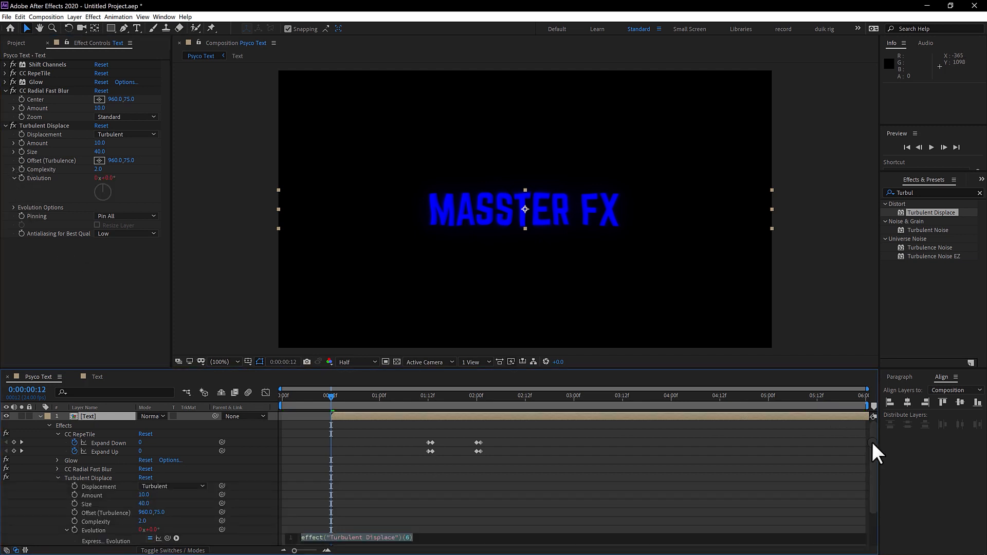
{"action": "left_click_drag", "start_coordinate": [872, 442], "coordinate": [874, 503]}
{"action": "left_click", "coordinate": [335, 493]}
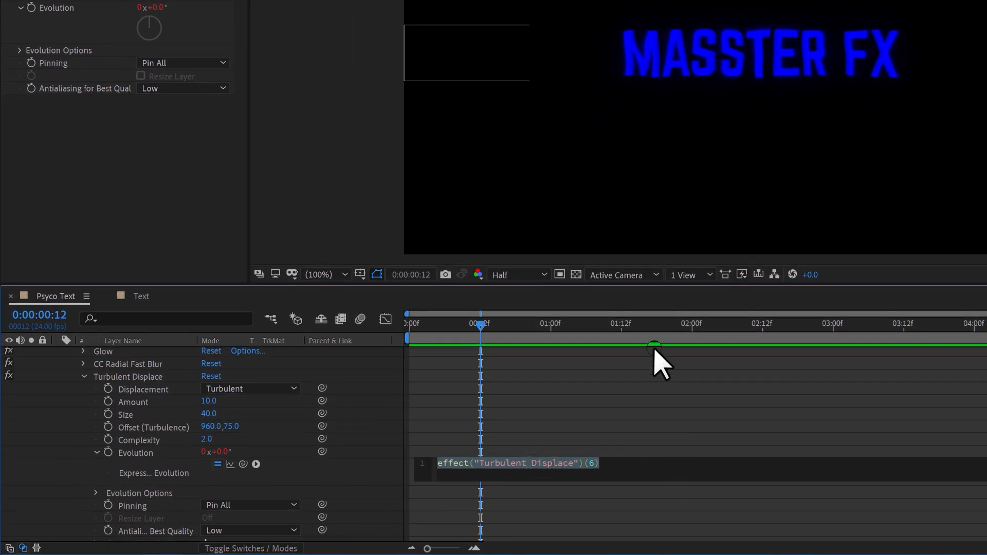
{"action": "type", "text": "time*100"}
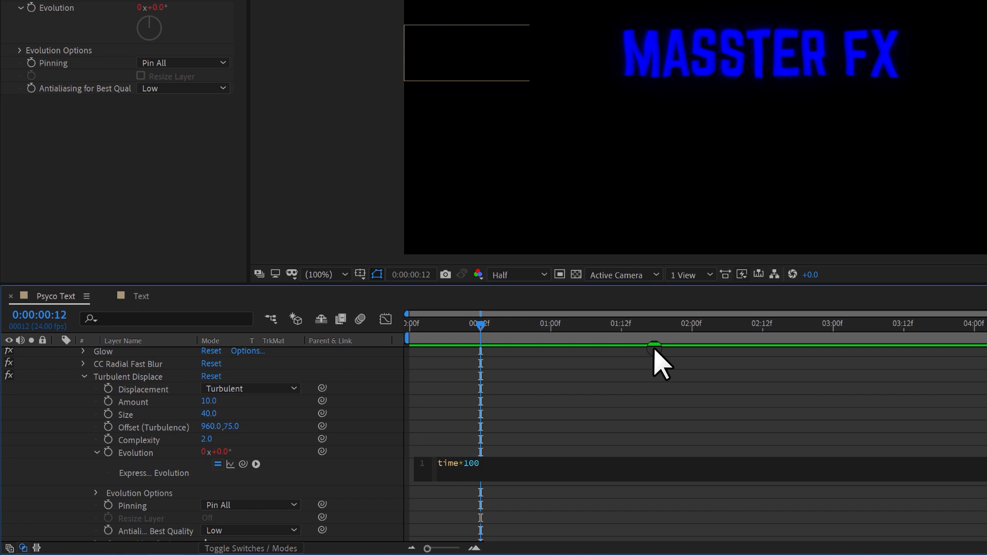
{"action": "left_click", "coordinate": [488, 399]}
{"action": "left_click_drag", "start_coordinate": [493, 315], "coordinate": [574, 320]}
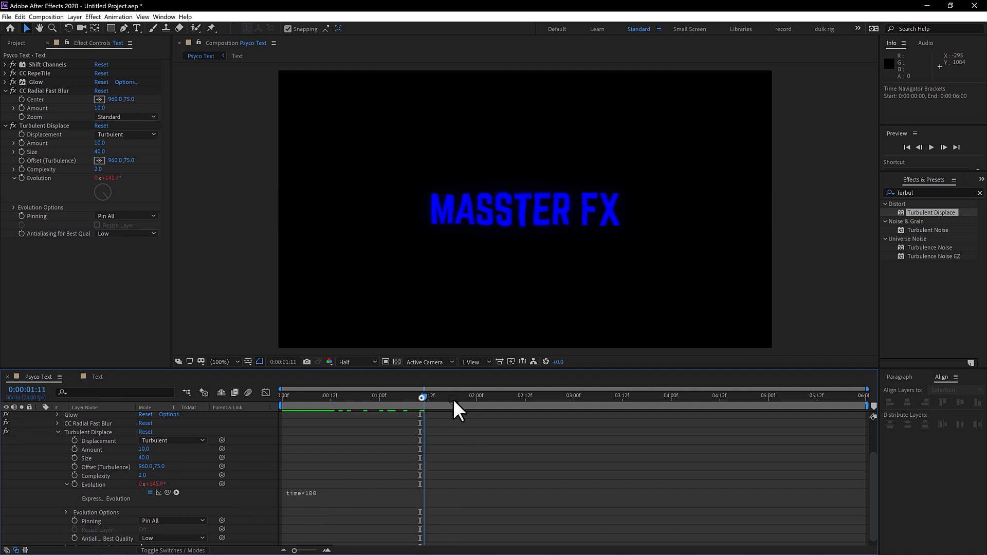
{"action": "left_click_drag", "start_coordinate": [452, 399], "coordinate": [699, 392]}
{"action": "left_click_drag", "start_coordinate": [486, 395], "coordinate": [428, 397]}
Step: Duplicate the Text layer and set the upper copy's blending mode to Screen
{"action": "key", "text": "ctrl+z"}
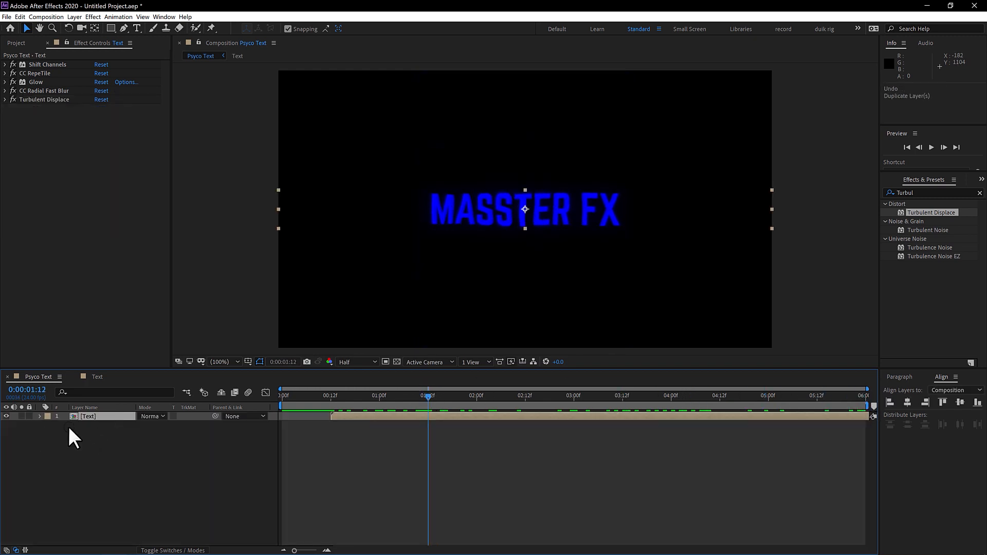
{"action": "key", "text": "ctrl+d"}
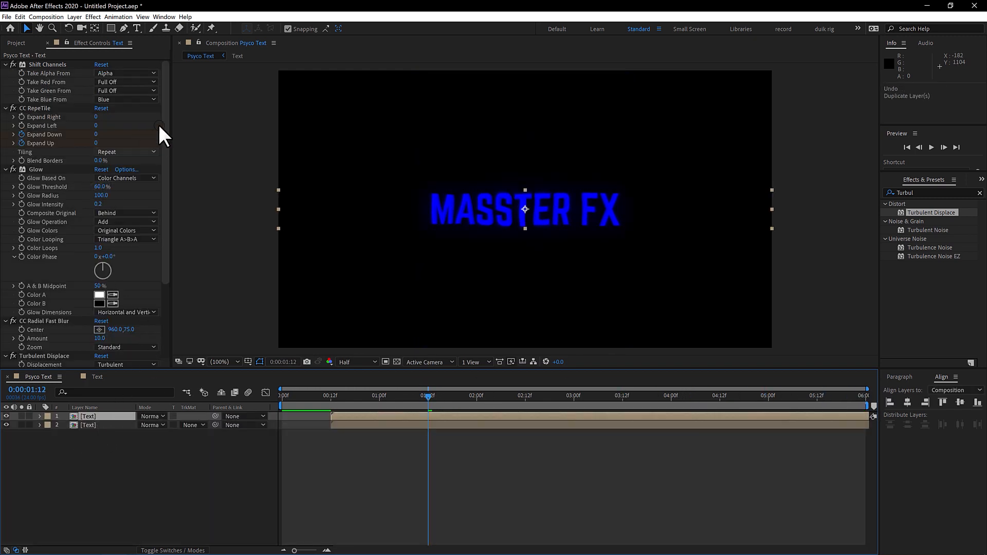
{"action": "left_click", "coordinate": [156, 417]}
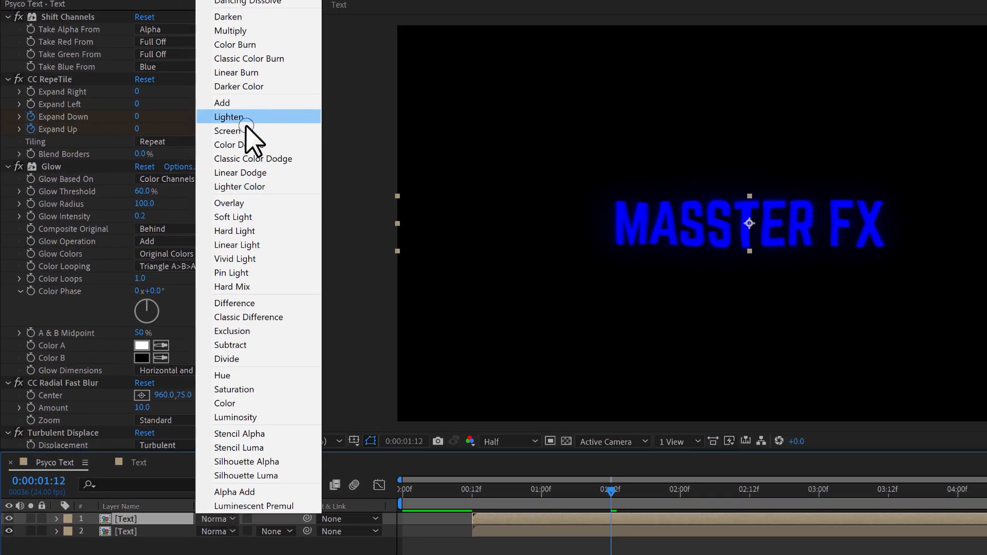
{"action": "left_click", "coordinate": [241, 131]}
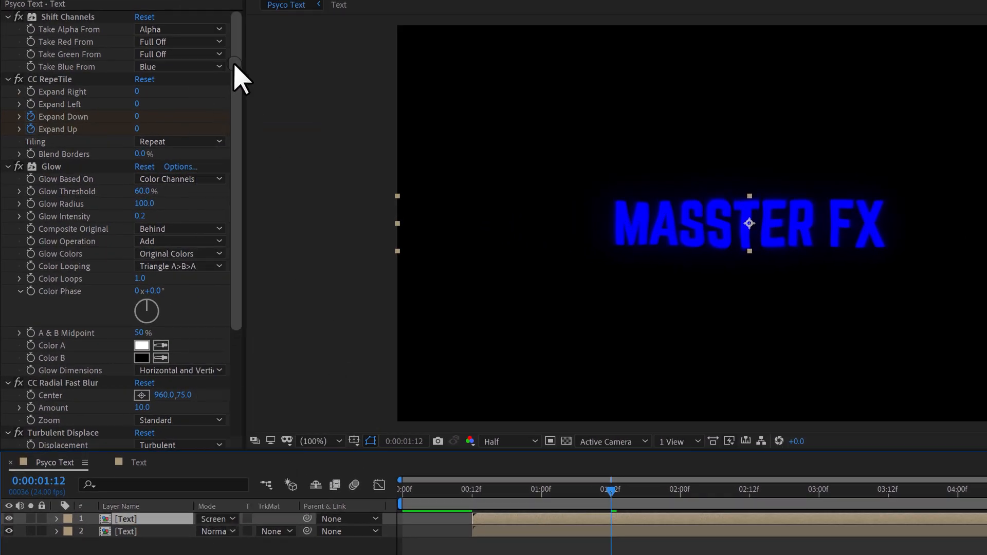
Step: On the upper copy, set Shift Channels' Take Blue From to Full Off and Take Green From to Green, and set Glow Radius to 80
{"action": "left_click", "coordinate": [181, 66]}
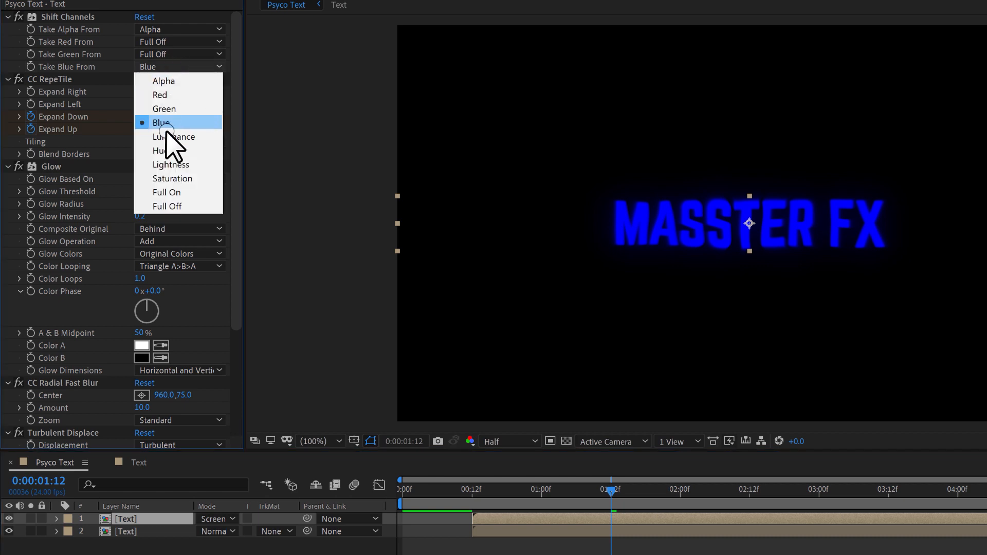
{"action": "left_click", "coordinate": [176, 207]}
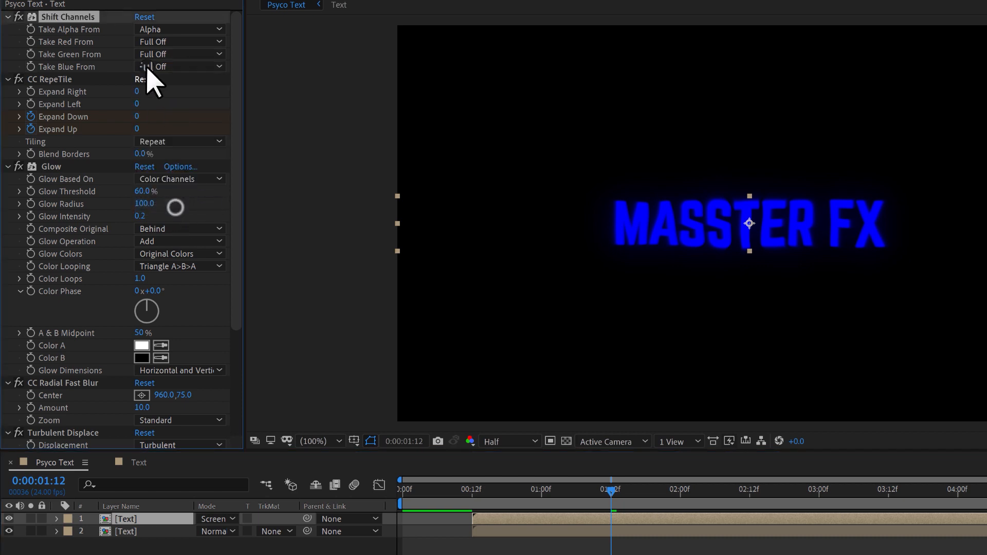
{"action": "left_click", "coordinate": [160, 66]}
{"action": "left_click", "coordinate": [164, 96]}
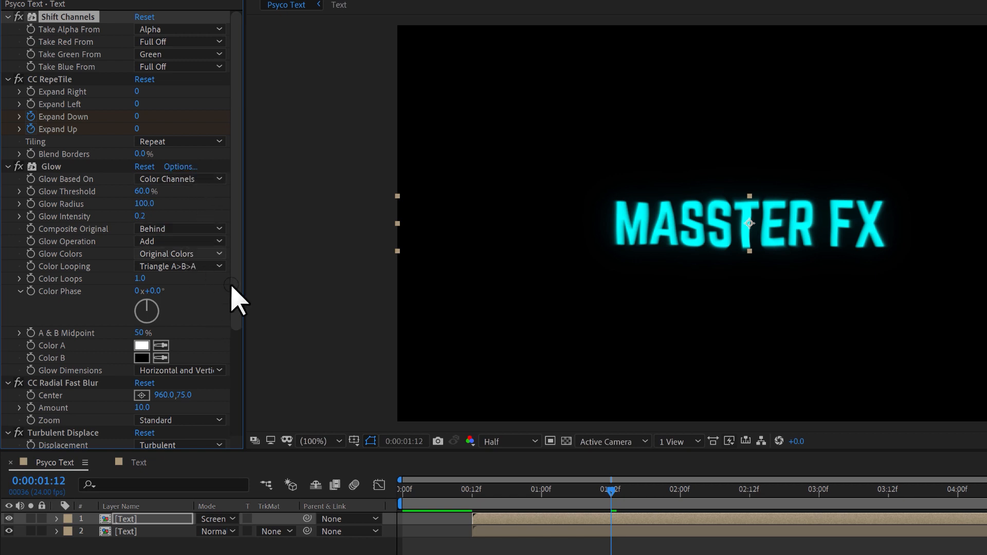
{"action": "left_click", "coordinate": [144, 204]}
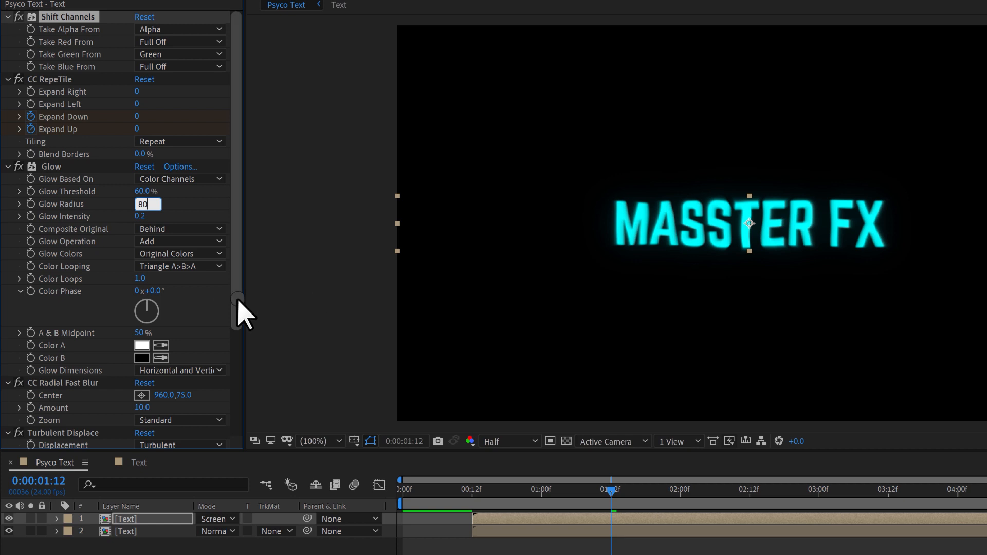
Step: Set the upper copy's Turbulent Displace Amount to 3 and Size to 300, and preview the colour separation
{"action": "left_click_drag", "start_coordinate": [238, 309], "coordinate": [241, 427]}
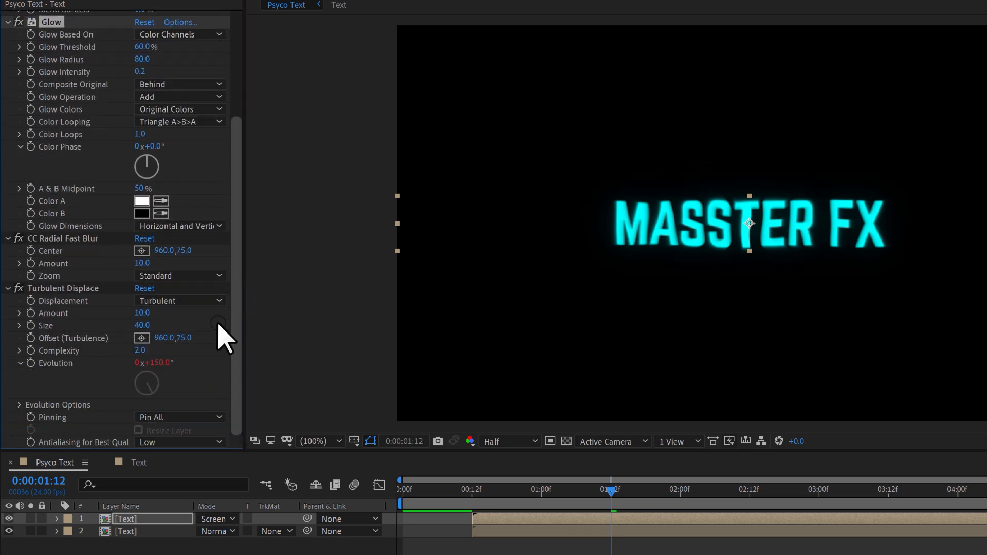
{"action": "left_click", "coordinate": [143, 326]}
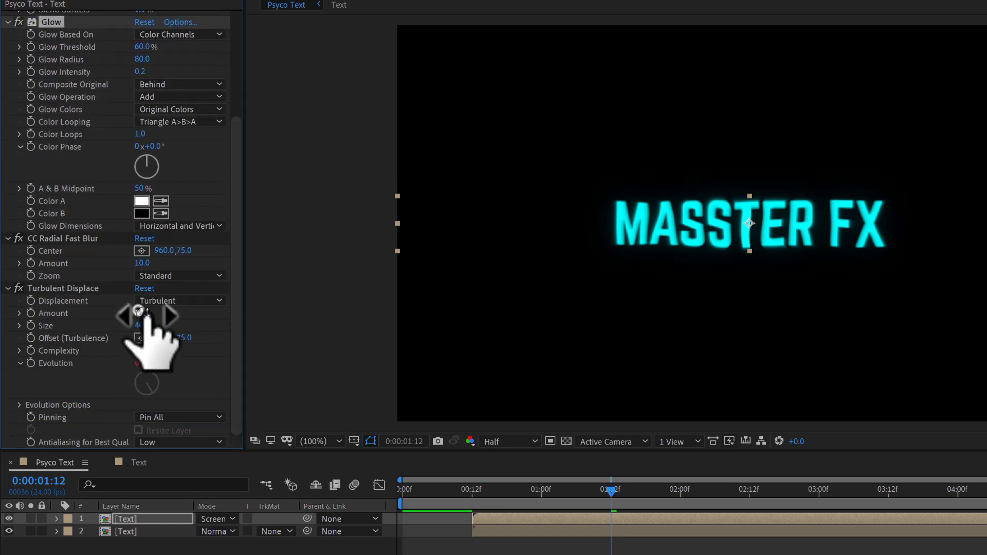
{"action": "left_click", "coordinate": [140, 313]}
{"action": "type", "text": "3"}
{"action": "left_click", "coordinate": [142, 326]}
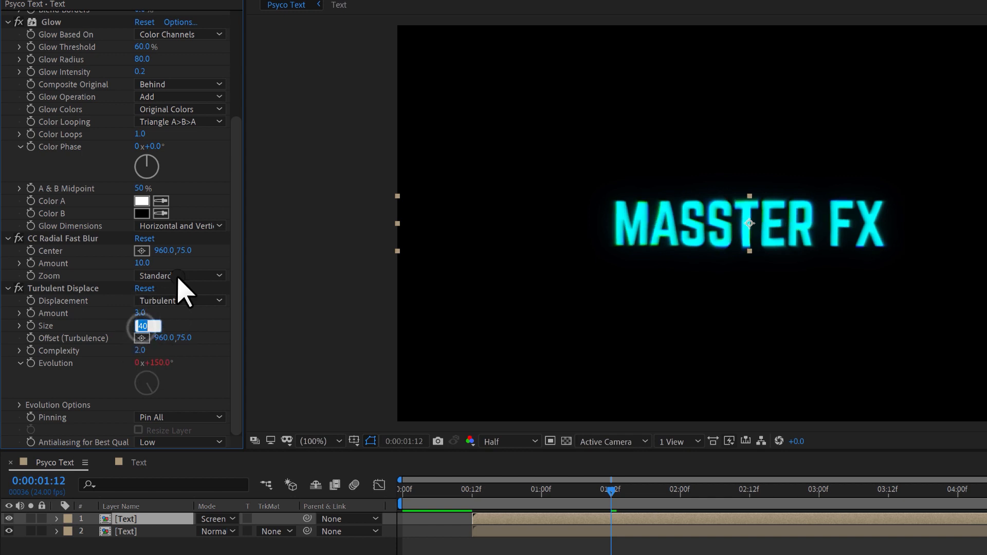
{"action": "left_click", "coordinate": [237, 360]}
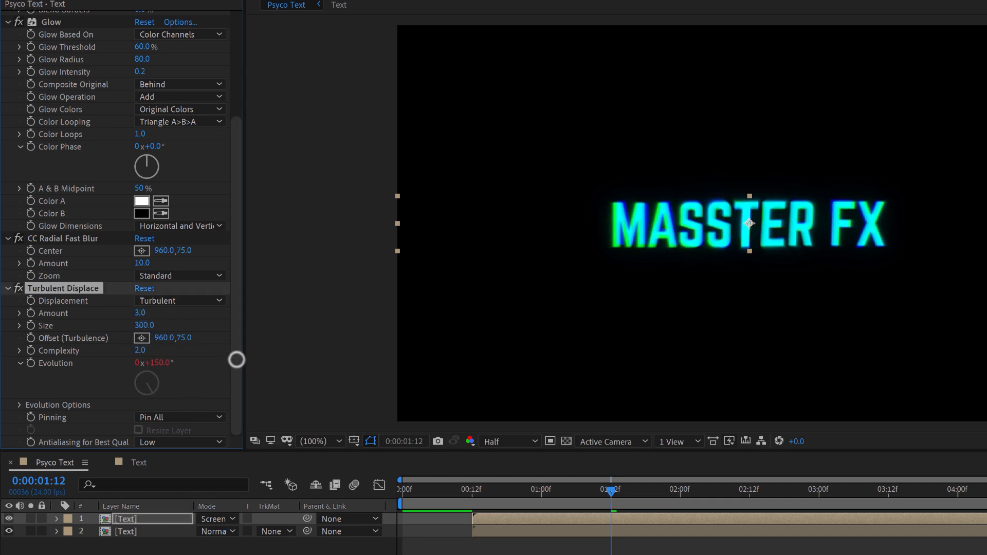
{"action": "left_click", "coordinate": [631, 493]}
{"action": "left_click_drag", "start_coordinate": [529, 494], "coordinate": [837, 480]}
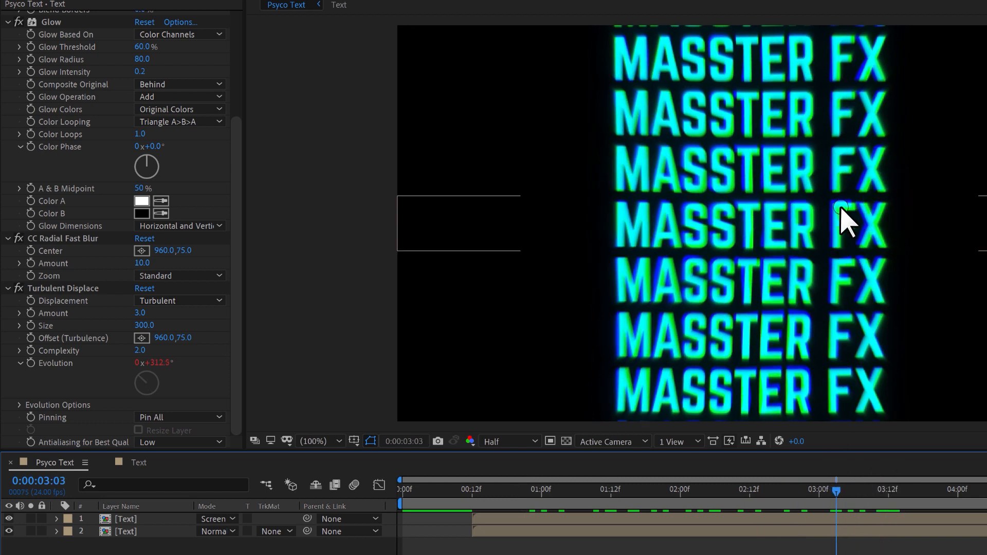
{"action": "left_click_drag", "start_coordinate": [829, 491], "coordinate": [674, 483]}
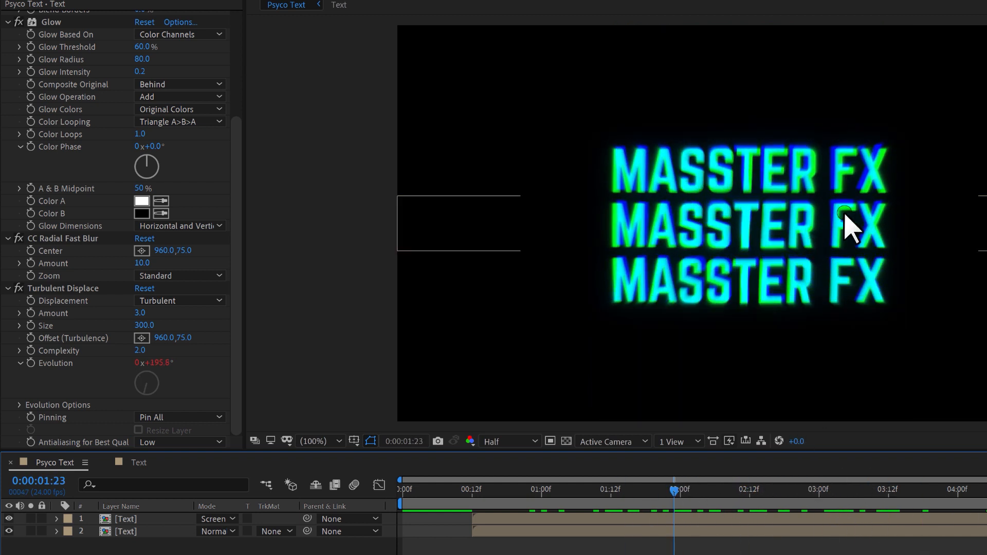
Step: Duplicate the topmost Text layer, the one in Screen mode, to make a third copy
{"action": "left_click", "coordinate": [679, 491]}
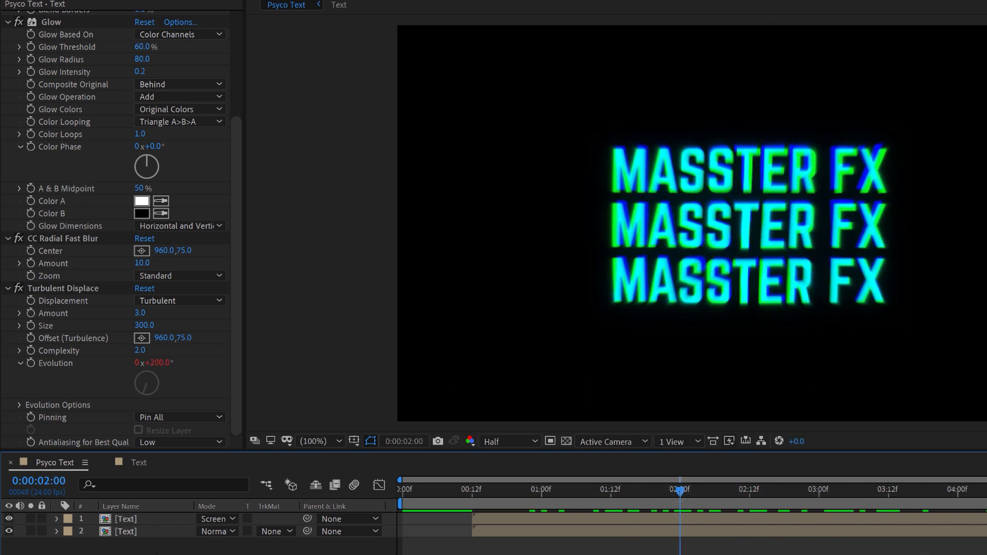
{"action": "left_click", "coordinate": [128, 519]}
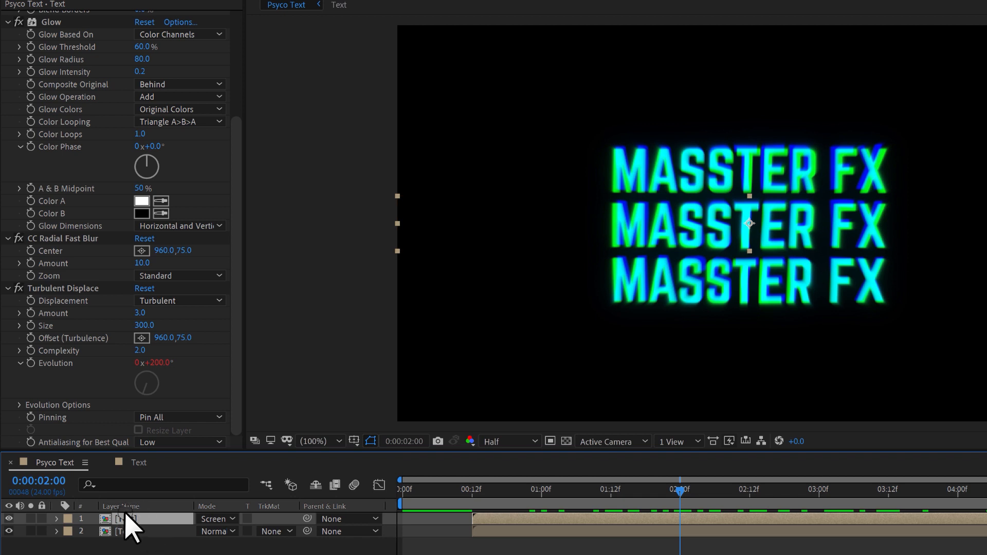
{"action": "key", "text": "ctrl+d"}
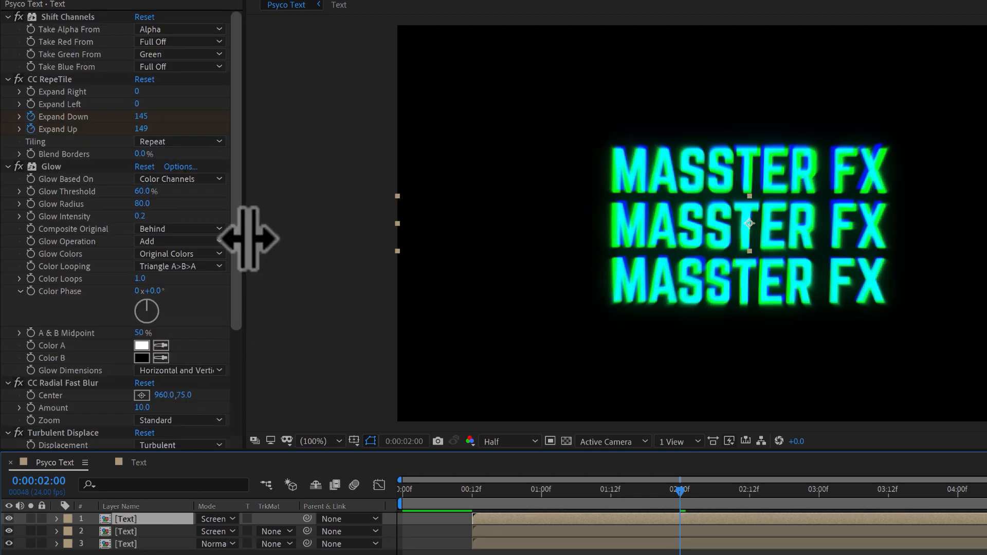
Step: On the new top copy, set Take Green From to Full Off, Take Red From to Red, and Glow Radius to 120
{"action": "left_click", "coordinate": [165, 54]}
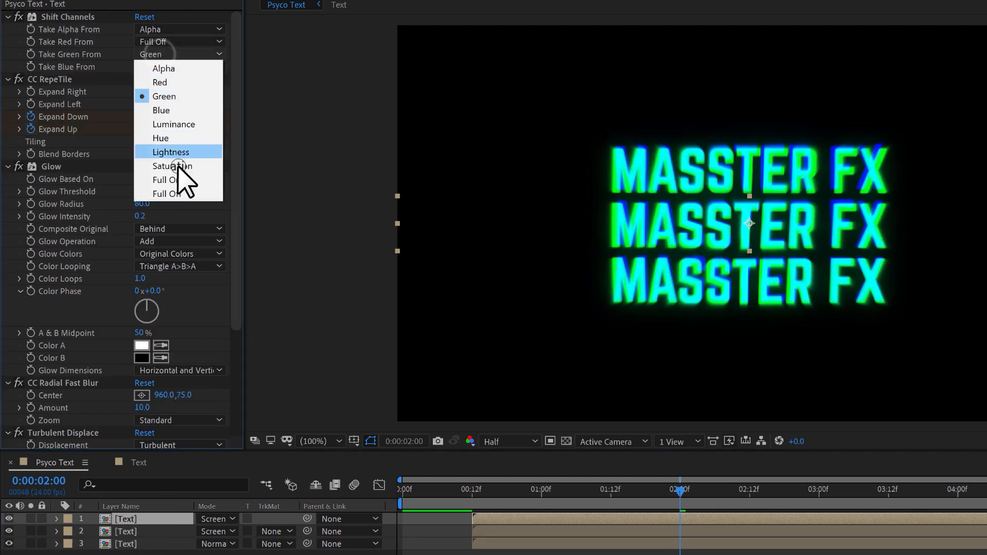
{"action": "left_click", "coordinate": [175, 194]}
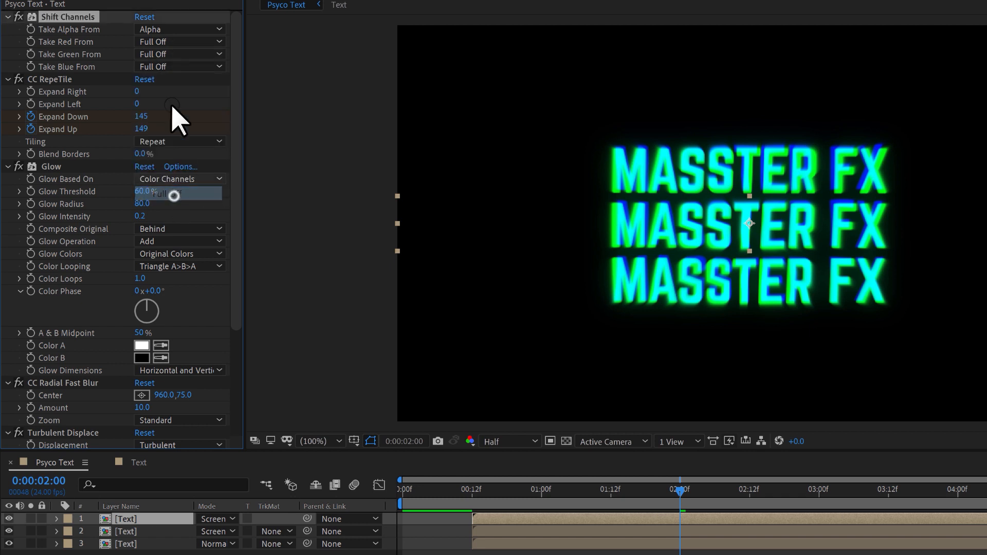
{"action": "left_click", "coordinate": [161, 42]}
{"action": "left_click", "coordinate": [164, 67]}
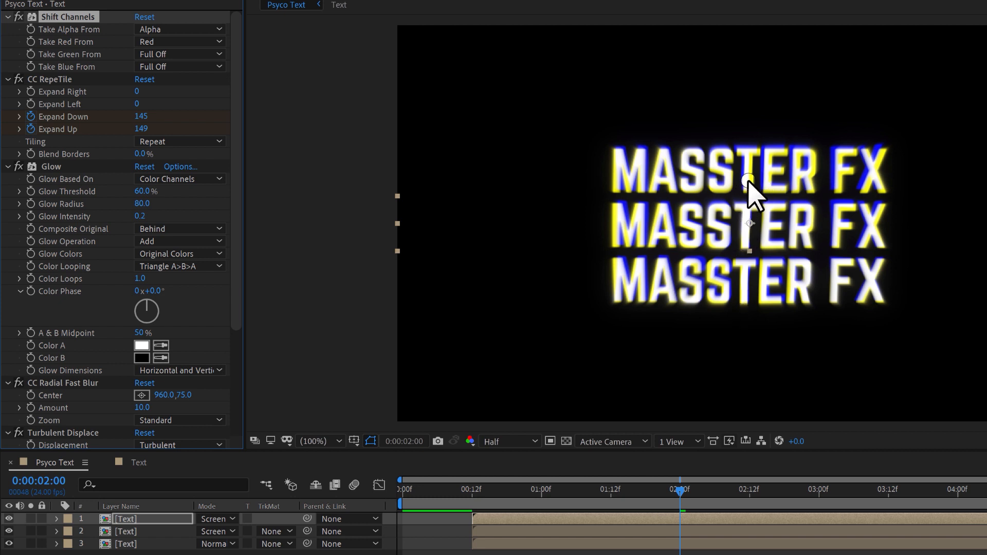
{"action": "left_click", "coordinate": [140, 203]}
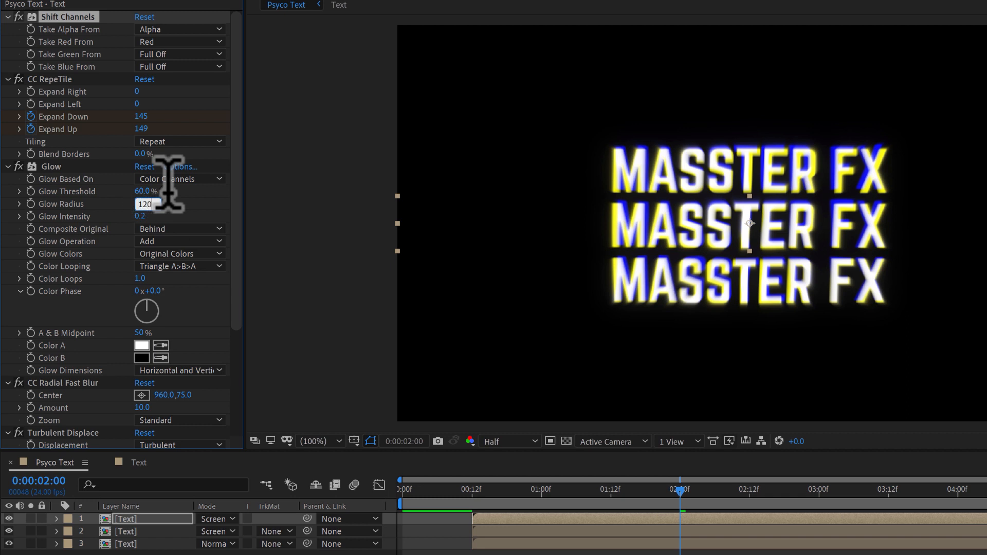
Step: Set the top copy's Turbulent Displace Amount to 0, Size to 500 and Complexity to 8, and preview the animation
{"action": "left_click_drag", "start_coordinate": [242, 308], "coordinate": [243, 407]}
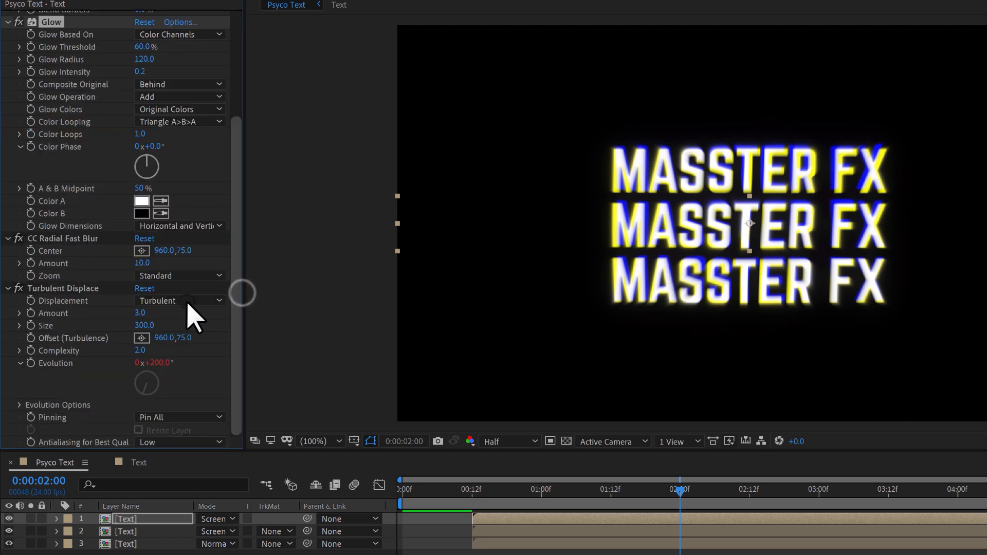
{"action": "left_click", "coordinate": [142, 314]}
{"action": "type", "text": "0"}
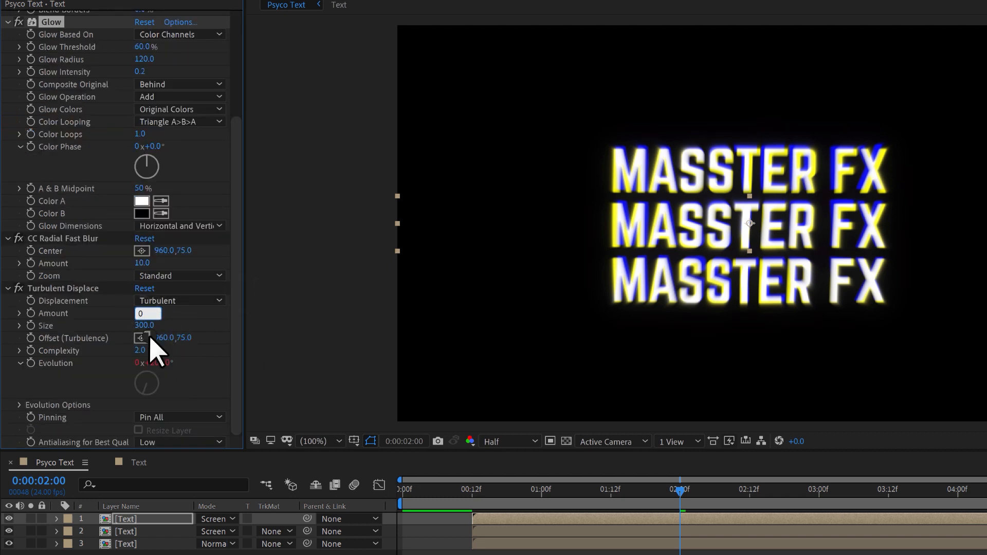
{"action": "key", "text": "Tab"}
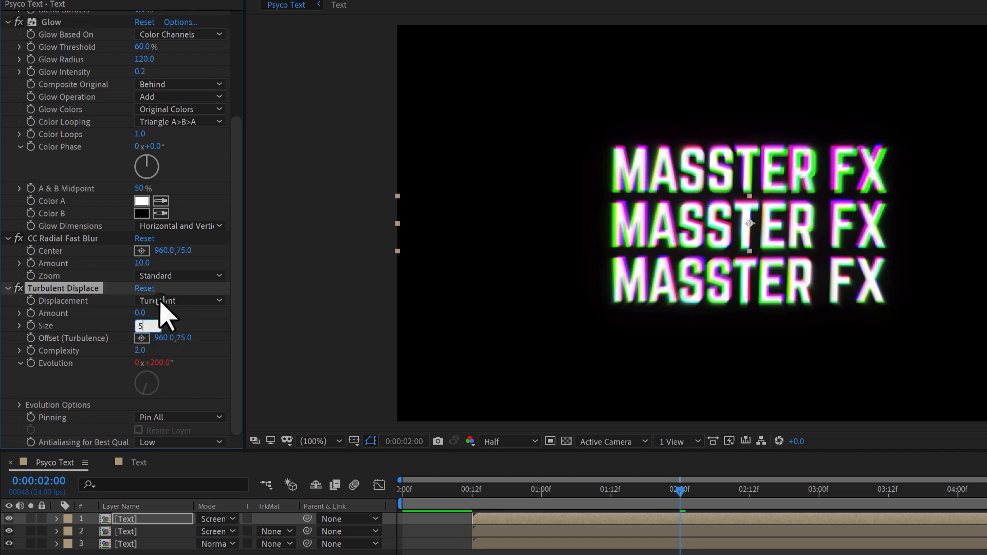
{"action": "type", "text": "500"}
{"action": "key", "text": "Return"}
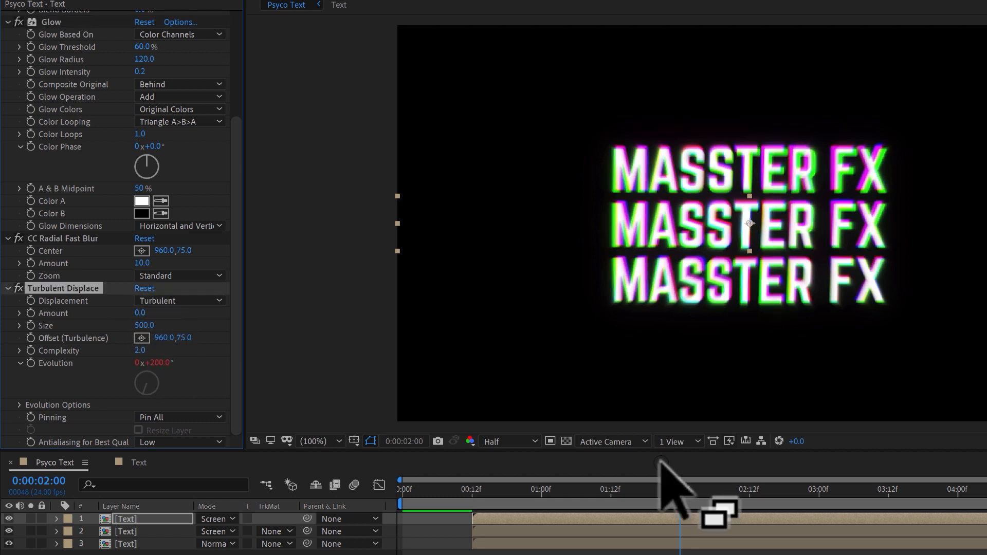
{"action": "left_click_drag", "start_coordinate": [682, 492], "coordinate": [986, 490]}
{"action": "left_click_drag", "start_coordinate": [861, 472], "coordinate": [929, 476]}
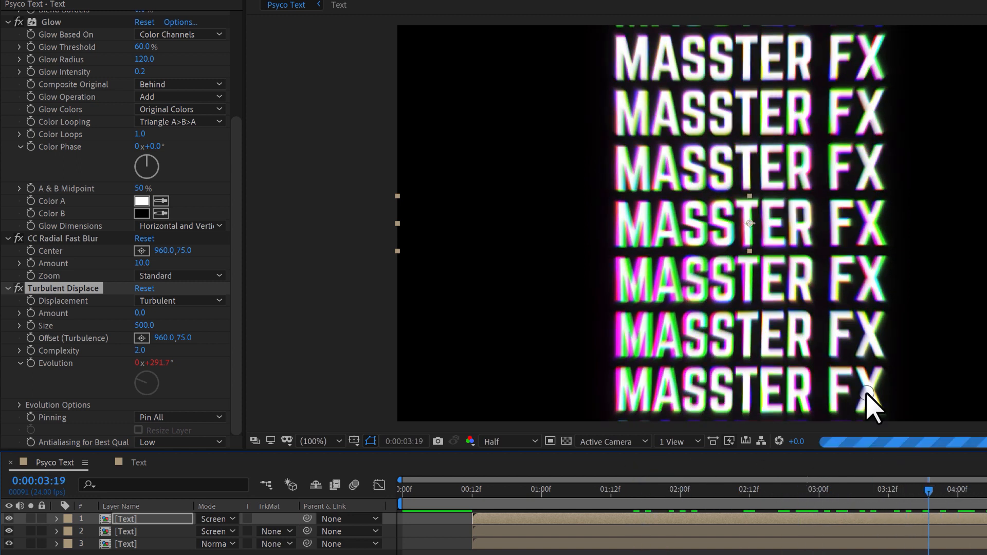
{"action": "left_click", "coordinate": [140, 351]}
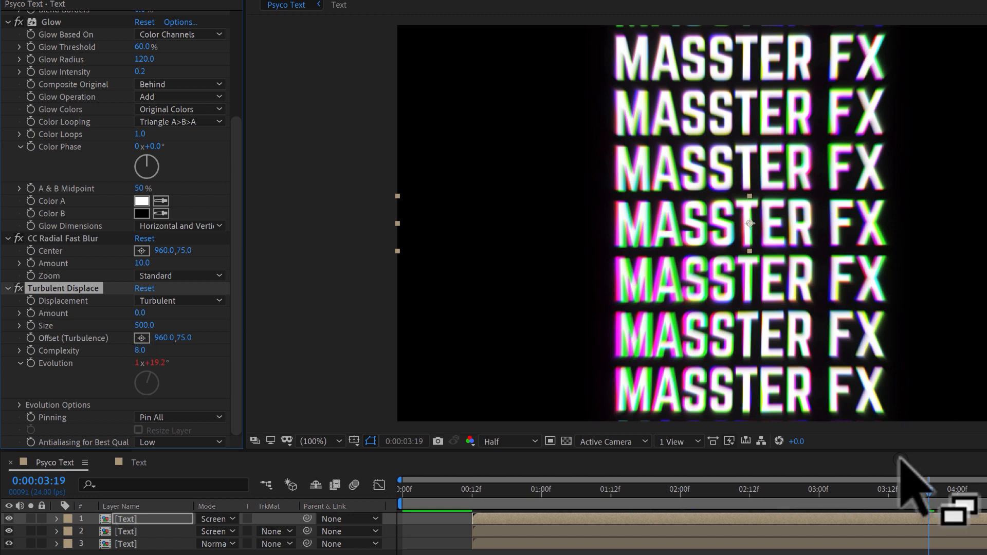
{"action": "scroll", "coordinate": [237, 284], "scroll_direction": "up", "scroll_amount": 4}
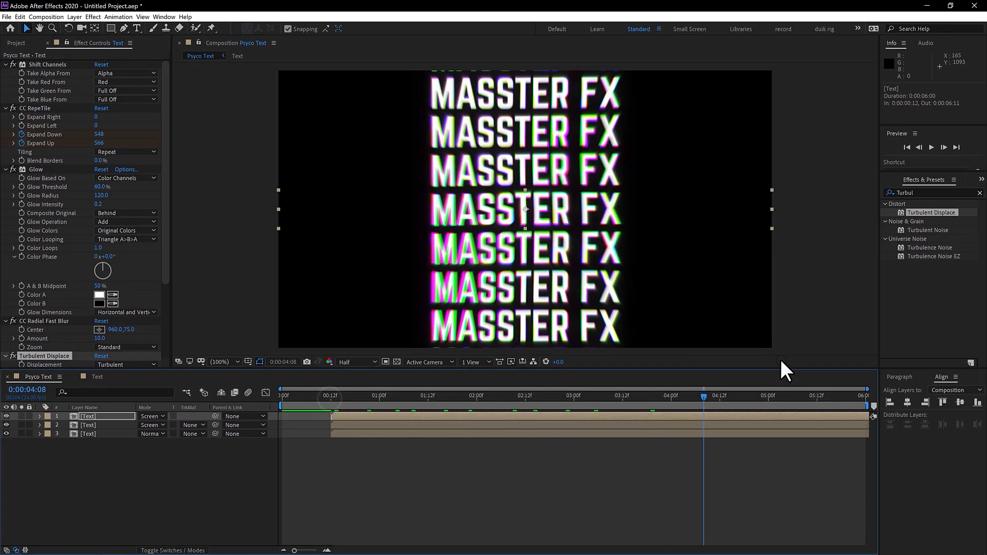
{"action": "left_click_drag", "start_coordinate": [329, 395], "coordinate": [390, 406]}
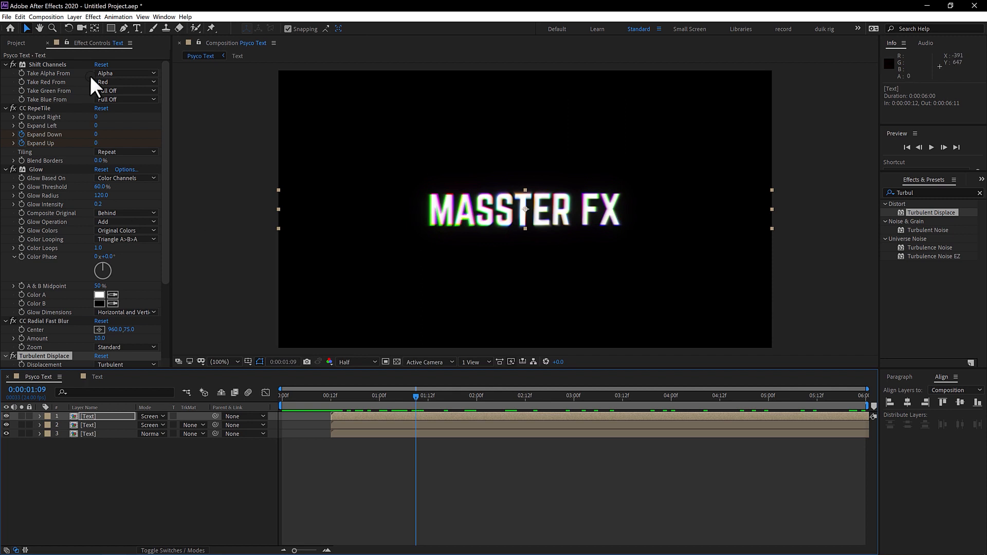
Step: Add an adjustment layer above the Text layers and shift it in time to start at 0:00:02:12
{"action": "left_click", "coordinate": [73, 17]}
{"action": "mouse_move", "coordinate": [79, 26]}
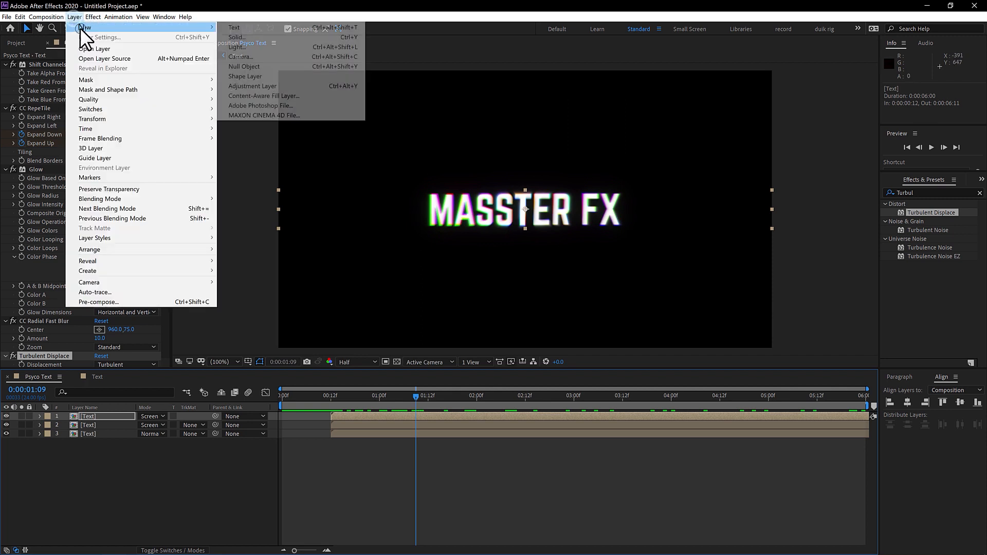
{"action": "left_click", "coordinate": [259, 86]}
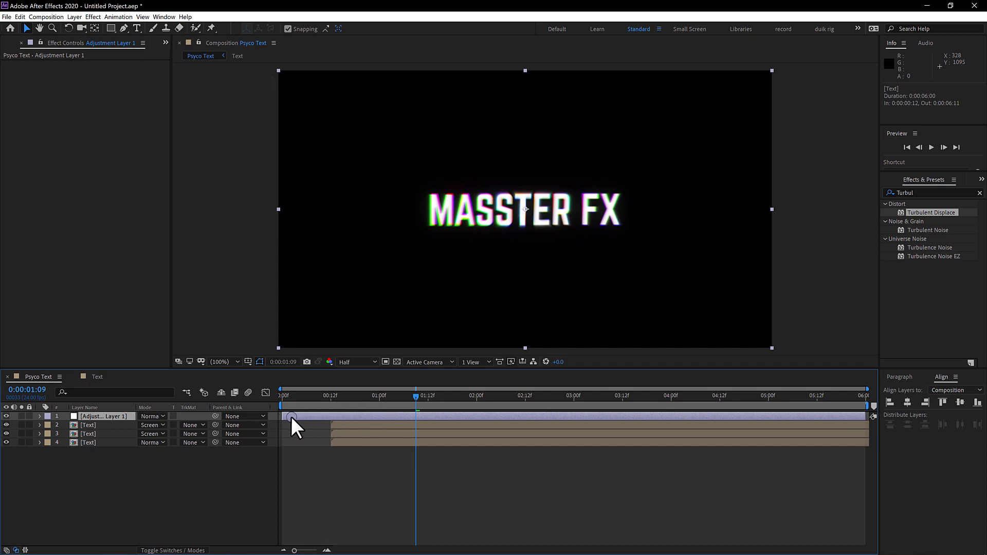
{"action": "left_click_drag", "start_coordinate": [294, 416], "coordinate": [589, 408]}
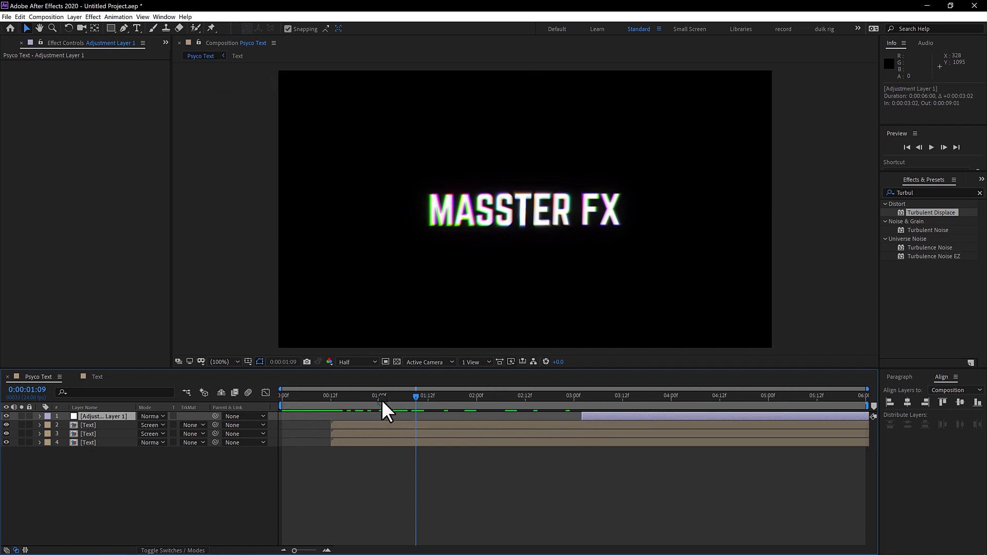
{"action": "left_click_drag", "start_coordinate": [381, 400], "coordinate": [559, 412]}
{"action": "left_click", "coordinate": [559, 415]}
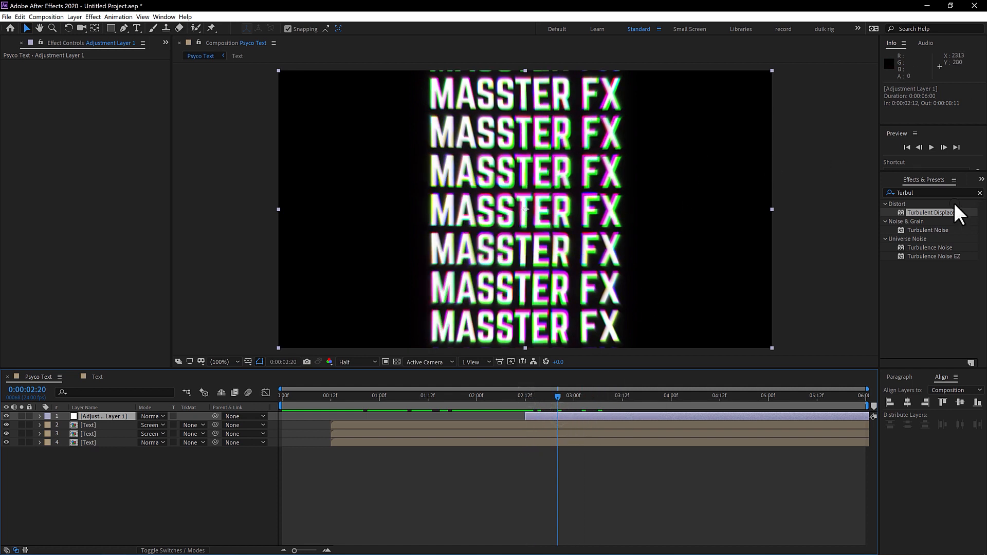
Step: Apply the Bulge effect to the adjustment layer with Horizontal Radius 1193 and Vertical Radius 361
{"action": "left_click_drag", "start_coordinate": [952, 194], "coordinate": [837, 198]}
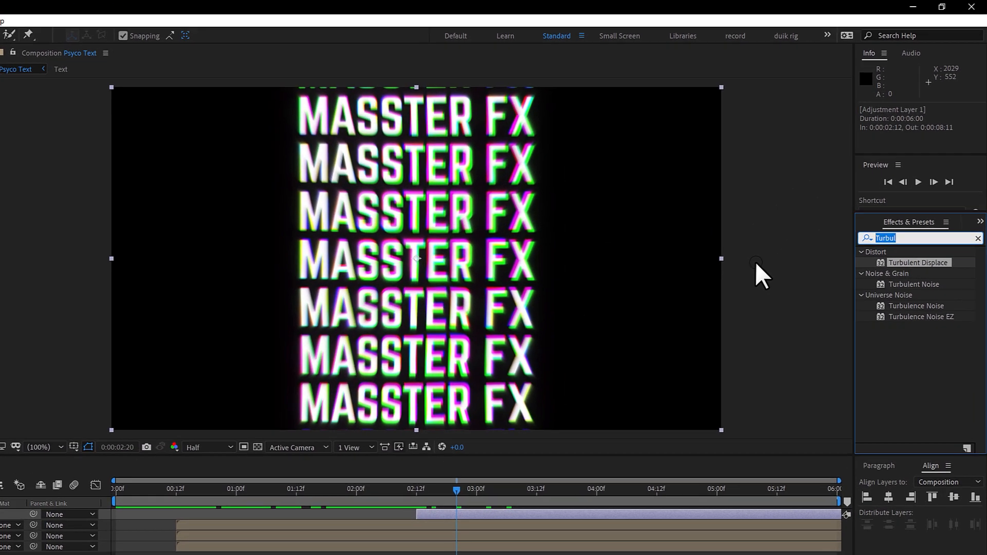
{"action": "type", "text": "bulge"}
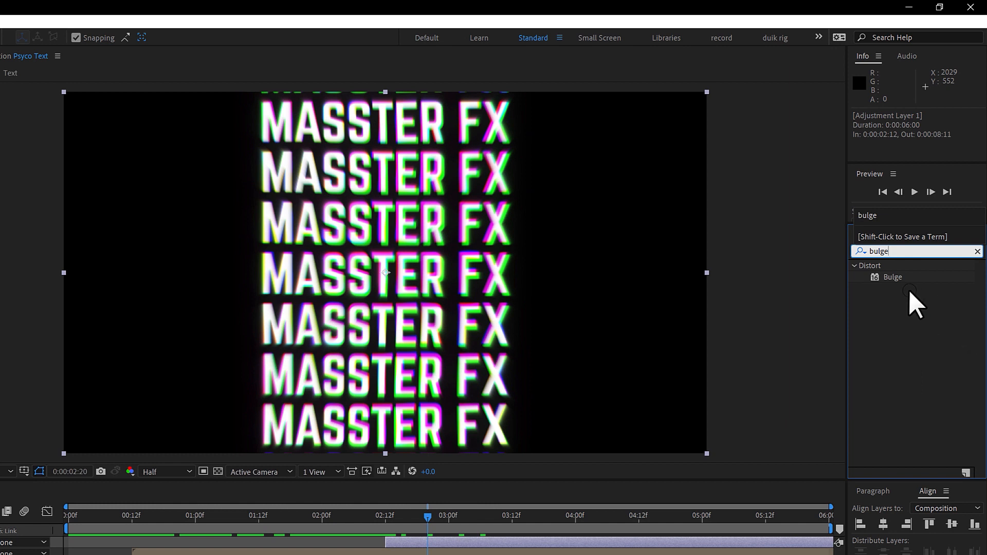
{"action": "left_click_drag", "start_coordinate": [893, 277], "coordinate": [479, 545]}
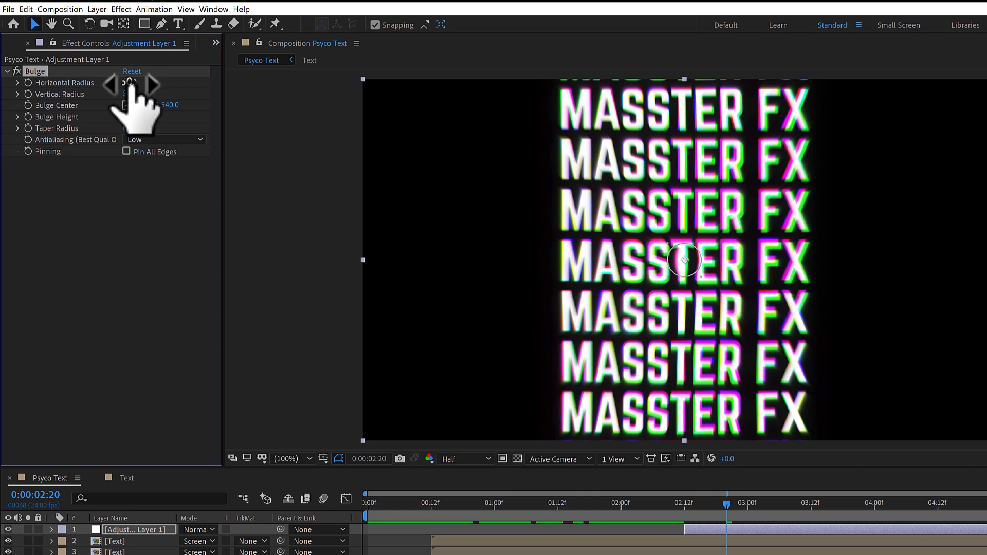
{"action": "left_click_drag", "start_coordinate": [132, 83], "coordinate": [921, 110]}
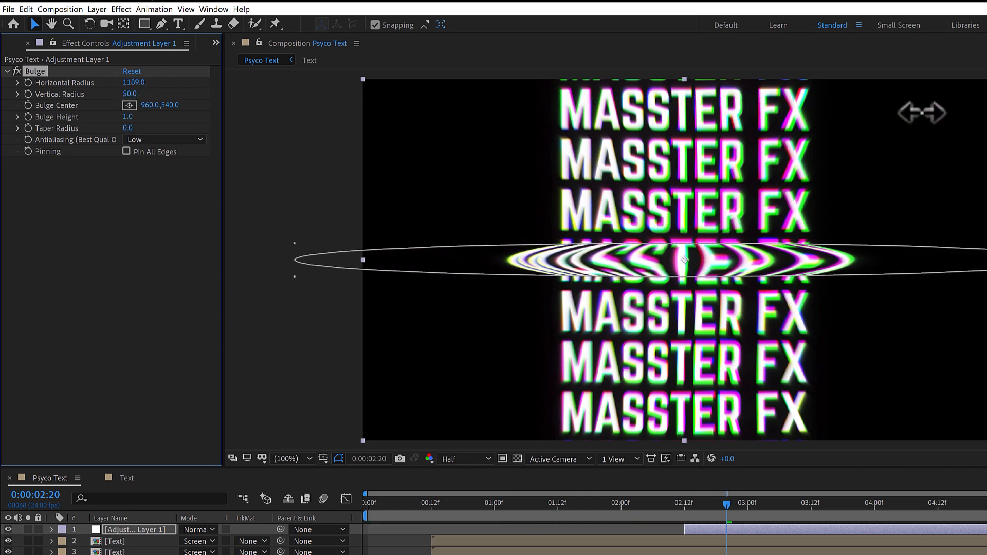
{"action": "left_click_drag", "start_coordinate": [129, 94], "coordinate": [131, 93]}
{"action": "left_click_drag", "start_coordinate": [404, 87], "coordinate": [341, 95]}
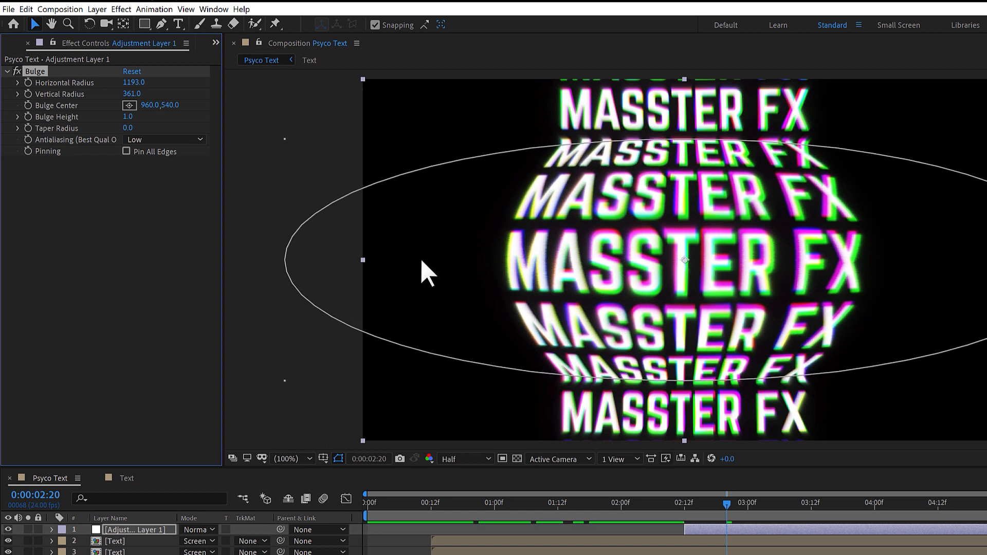
Step: Set the adjustment layer's Bulge Height to -1 so the tiled text pinches inward
{"action": "left_click", "coordinate": [93, 226]}
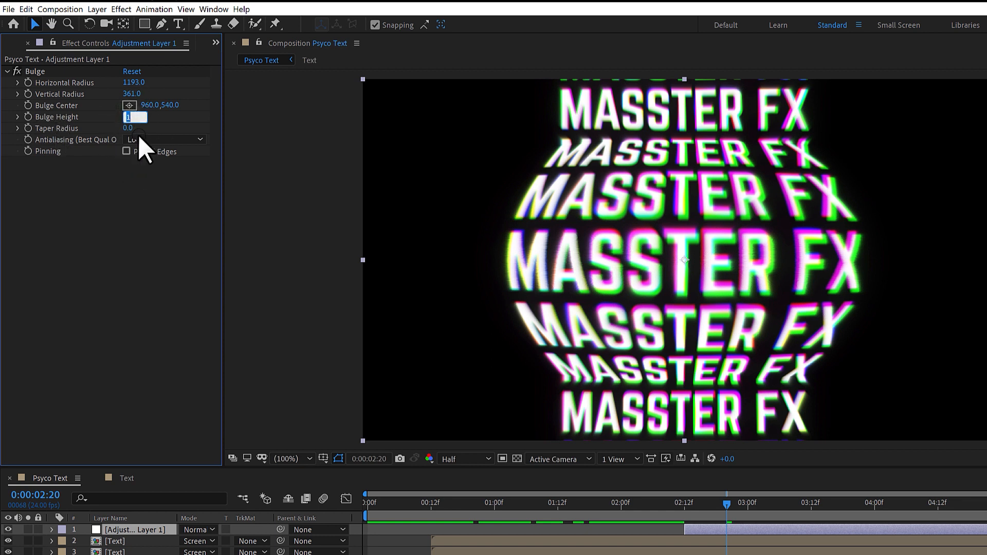
{"action": "type", "text": "-1"}
{"action": "key", "text": "Return"}
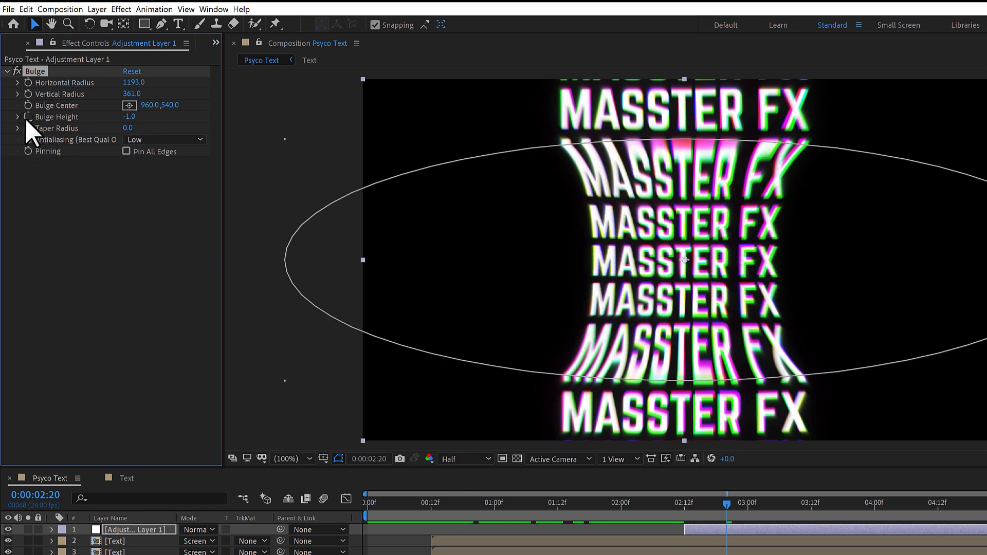
Step: Enable keyframing for Bulge Height and Taper Radius at 0:00:02:12, where the adjustment layer starts
{"action": "left_click_drag", "start_coordinate": [724, 508], "coordinate": [679, 508]}
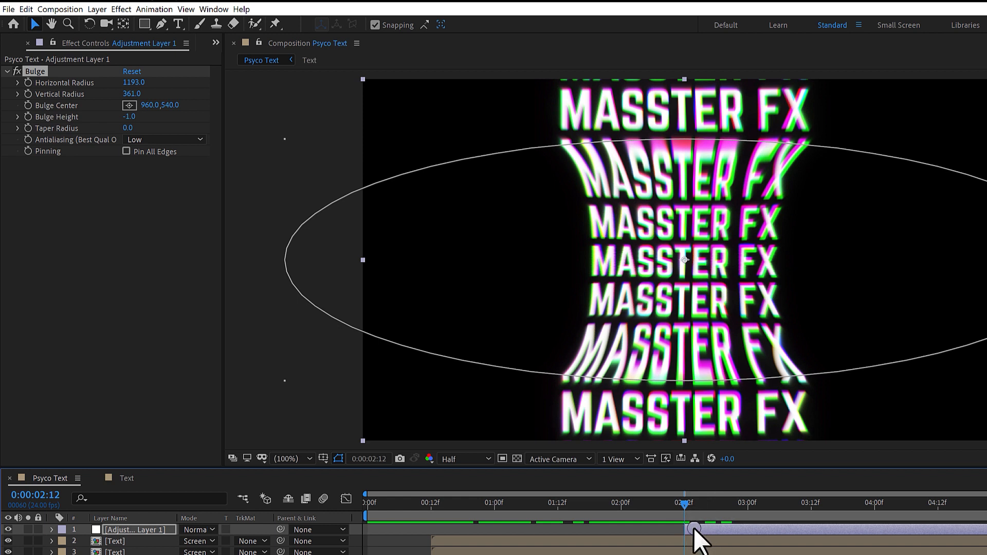
{"action": "left_click", "coordinate": [28, 116]}
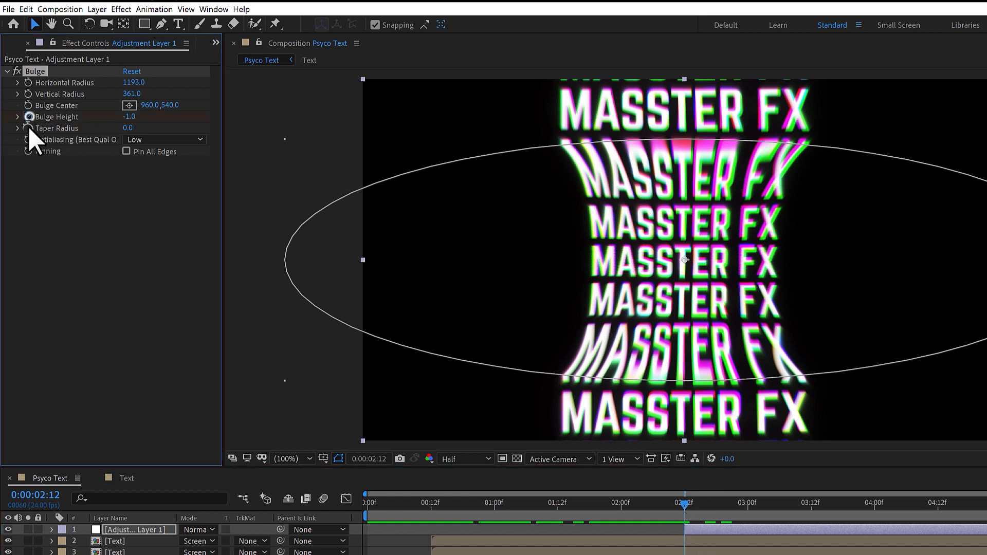
{"action": "left_click", "coordinate": [29, 128]}
Step: At 0:00:05:23, set Bulge Height to -2 and raise the Taper Radius, and preview the animation from the beginning
{"action": "left_click_drag", "start_coordinate": [681, 509], "coordinate": [694, 510]}
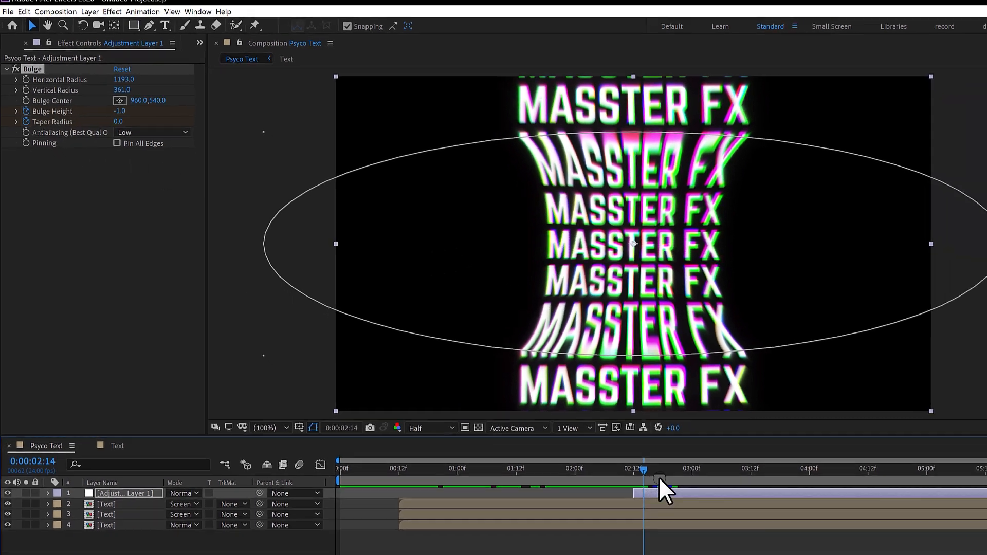
{"action": "left_click_drag", "start_coordinate": [715, 511], "coordinate": [908, 400]}
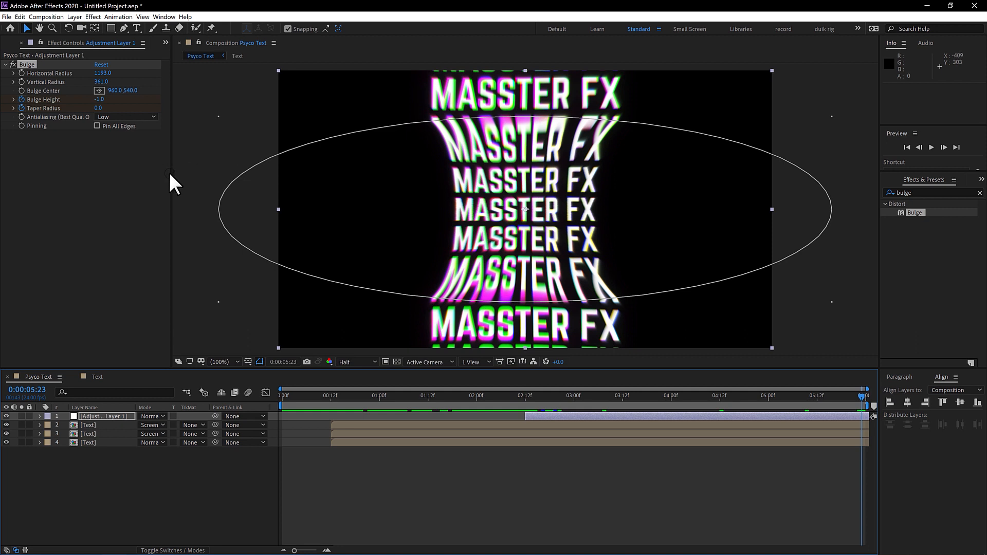
{"action": "left_click", "coordinate": [99, 100]}
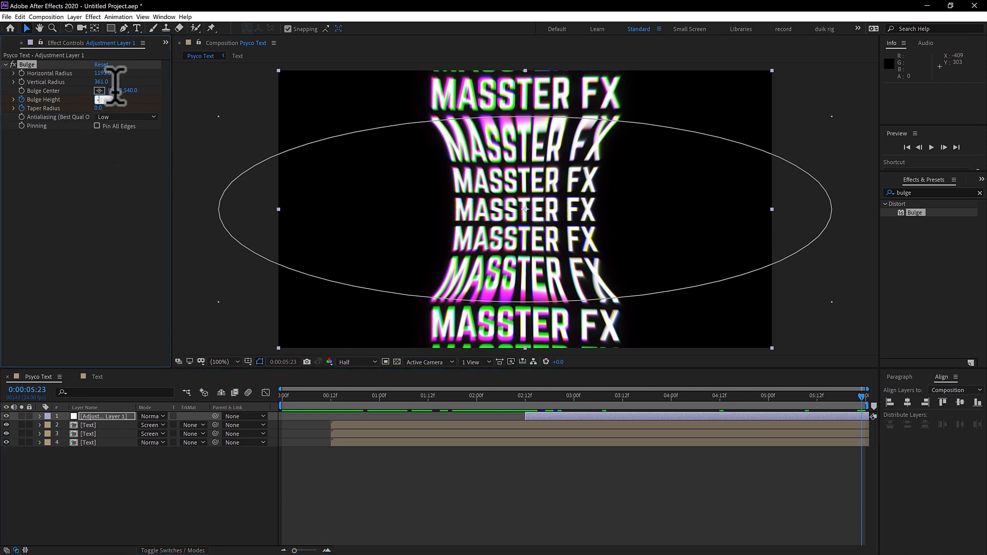
{"action": "type", "text": "-2"}
{"action": "key", "text": "Return"}
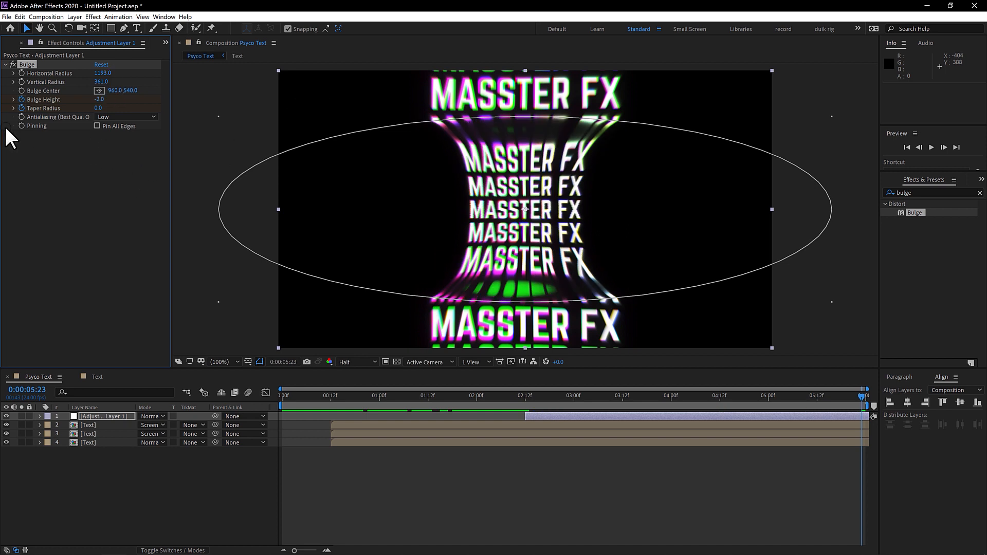
{"action": "left_click_drag", "start_coordinate": [98, 108], "coordinate": [394, 122]}
{"action": "left_click", "coordinate": [101, 108]}
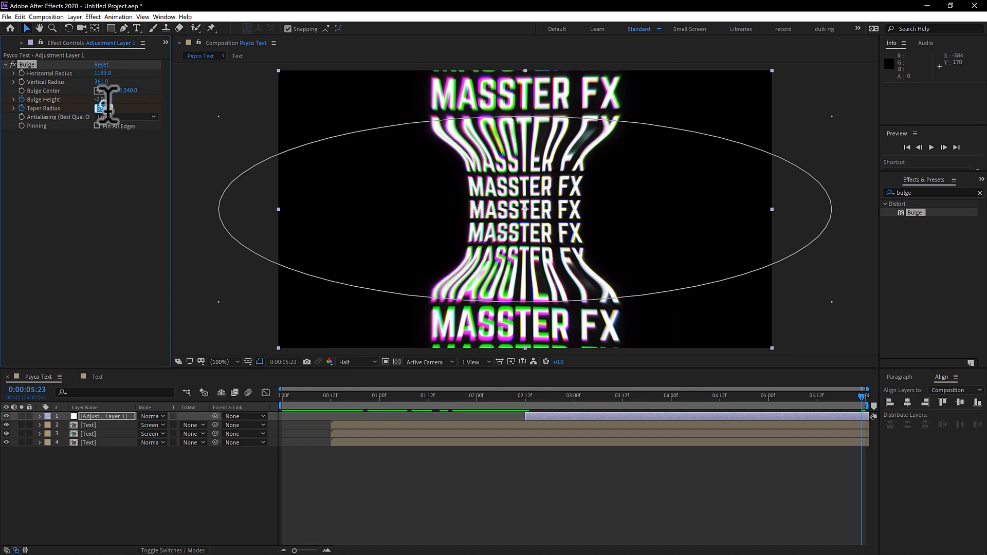
{"action": "key", "text": "Return"}
{"action": "key", "text": "Home"}
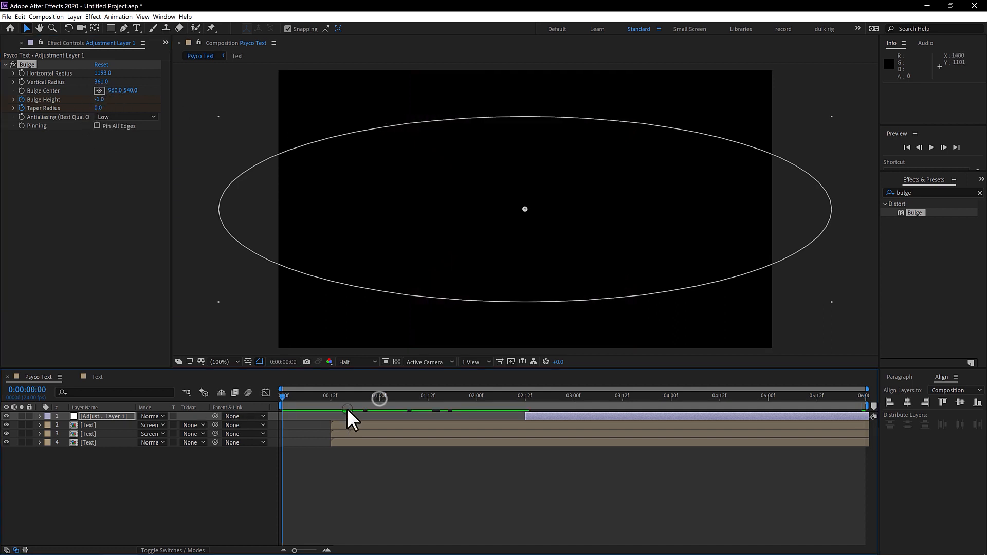
{"action": "key", "text": "space"}
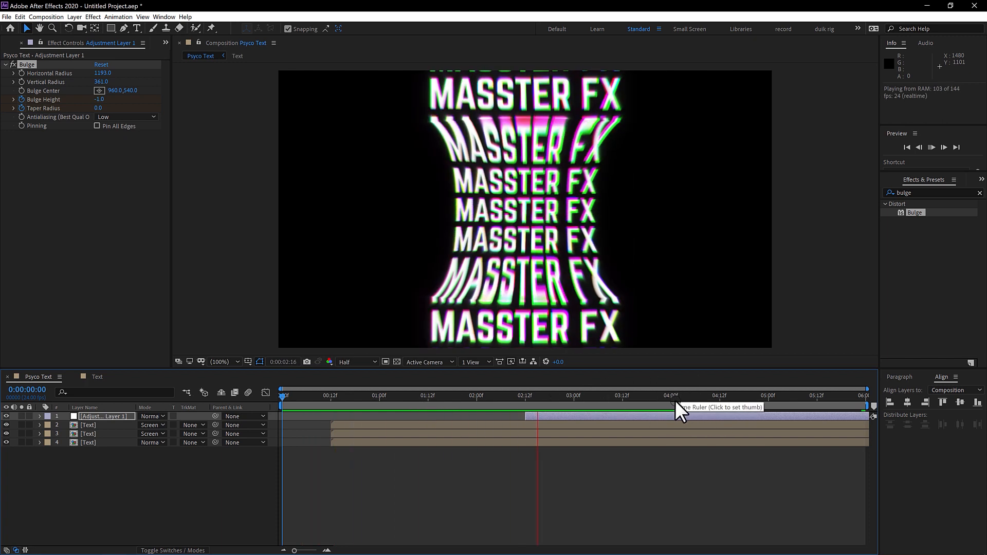
{"action": "left_click", "coordinate": [615, 407]}
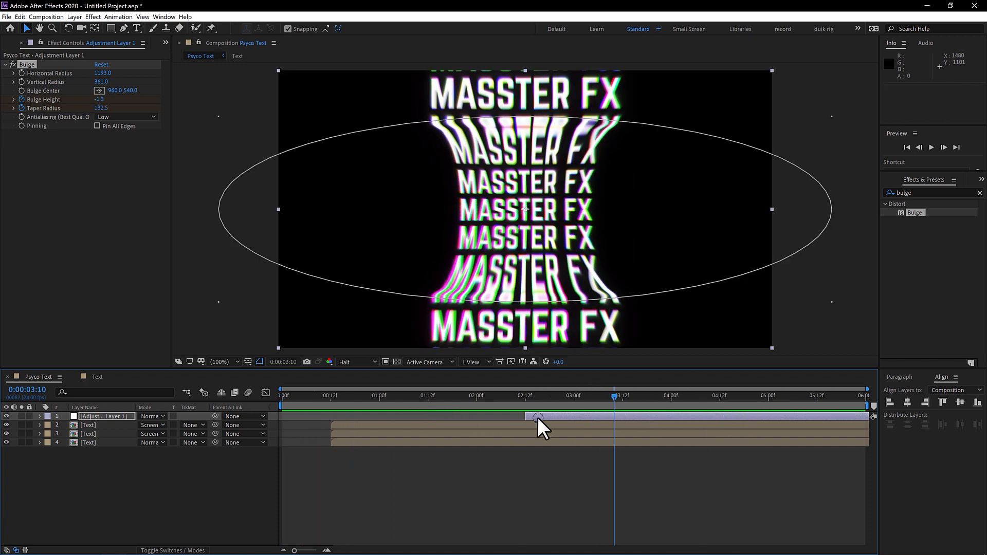
Step: Duplicate the Bulge adjustment layer and shift the upper copy to start at 0:00:03:00
{"action": "left_click", "coordinate": [467, 496]}
{"action": "left_click", "coordinate": [105, 417]}
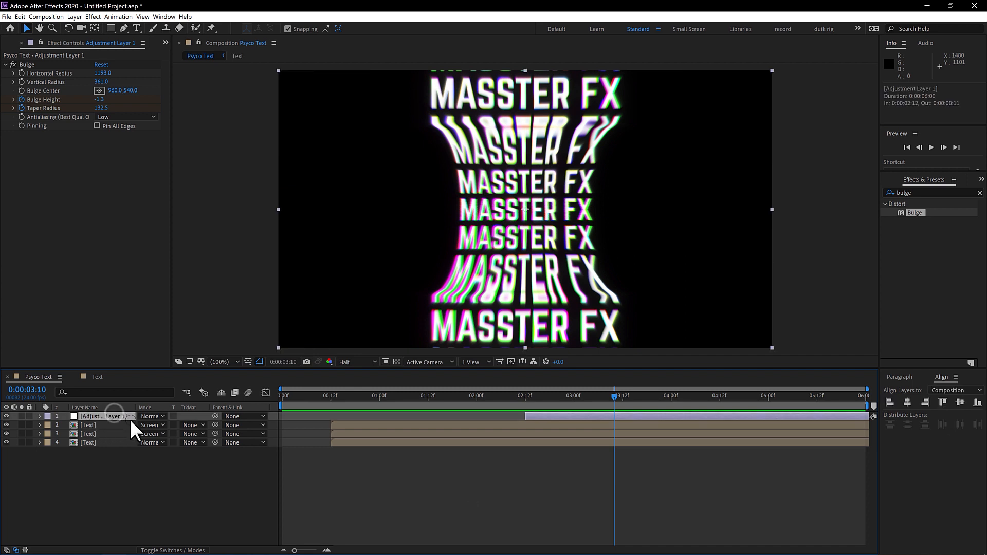
{"action": "key", "text": "ctrl+d"}
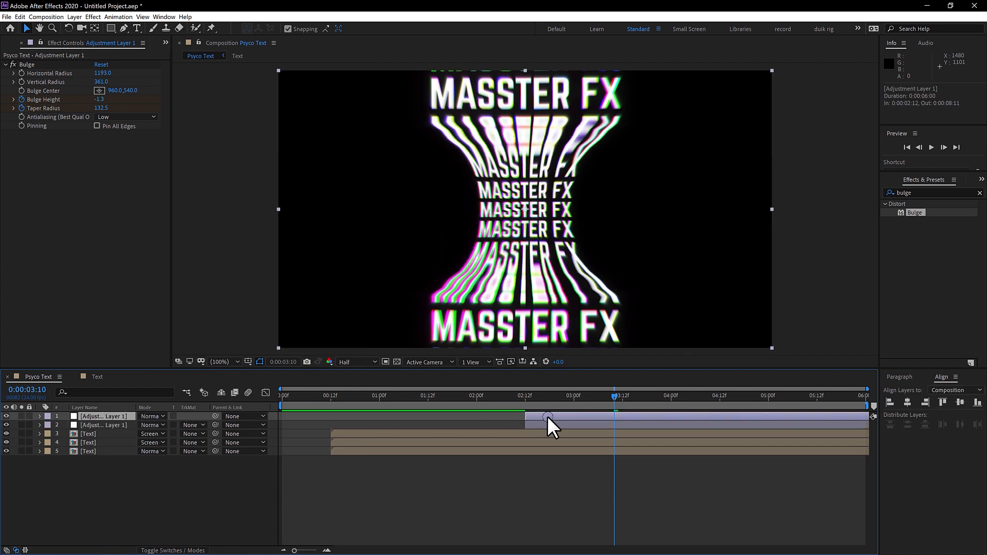
{"action": "left_click_drag", "start_coordinate": [535, 415], "coordinate": [759, 397]}
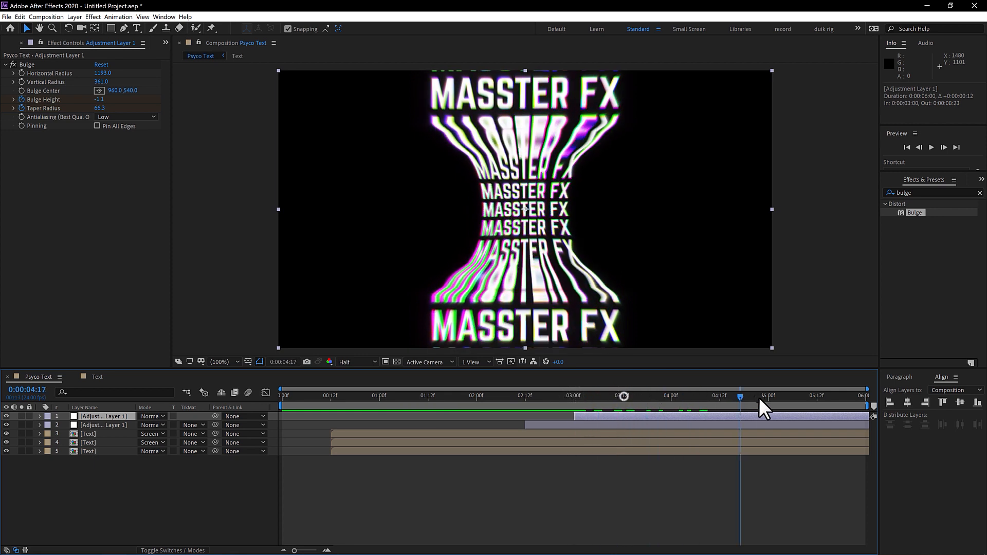
Step: Find the Optics Compensation effect and apply it to the upper adjustment layer, below its Bulge effect
{"action": "left_click", "coordinate": [927, 192]}
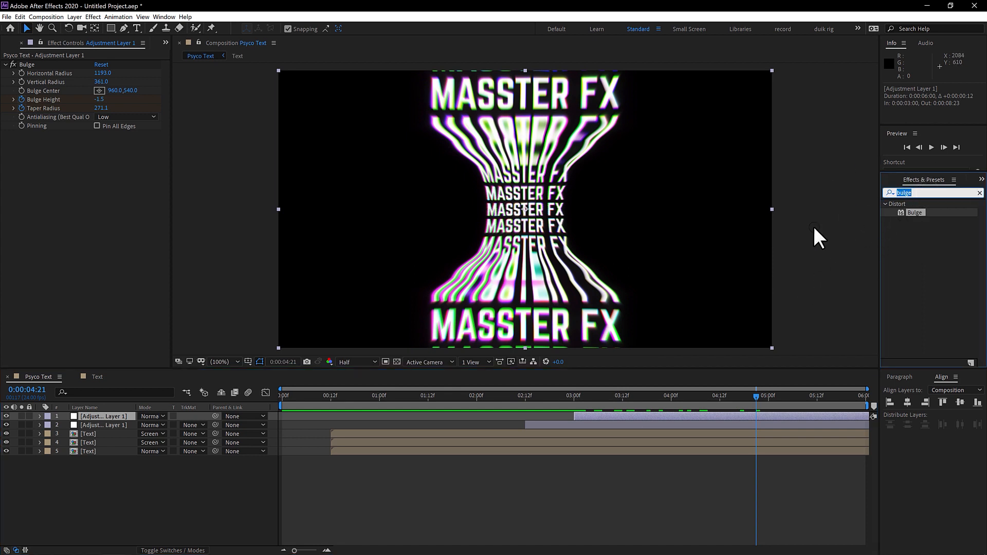
{"action": "type", "text": "opc"}
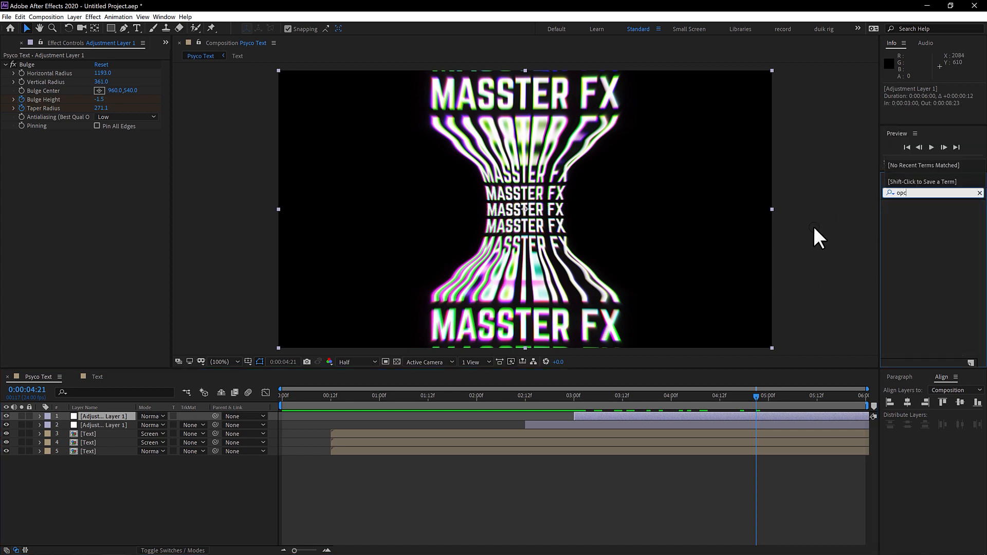
{"action": "key", "text": "BackSpace"}
{"action": "type", "text": "tics"}
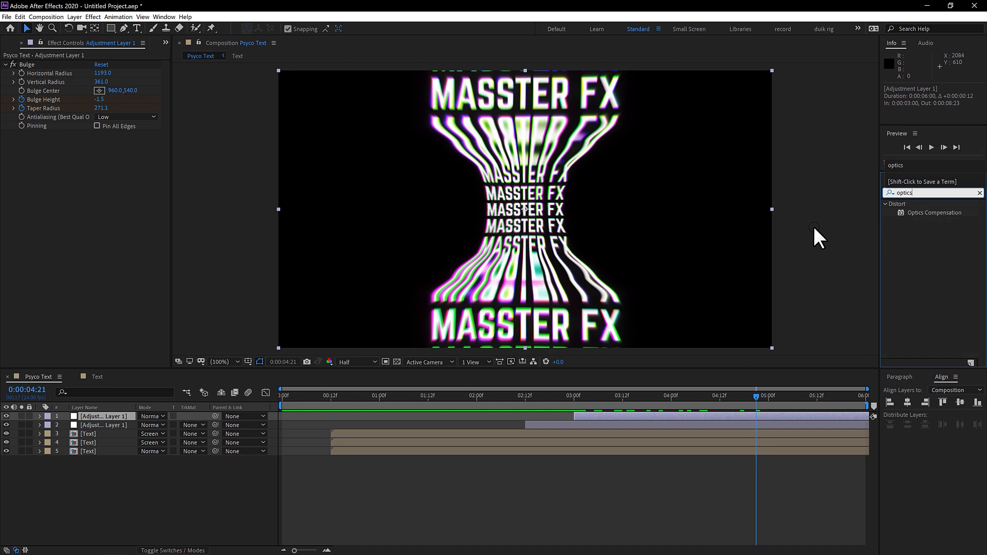
{"action": "left_click_drag", "start_coordinate": [934, 212], "coordinate": [137, 190]}
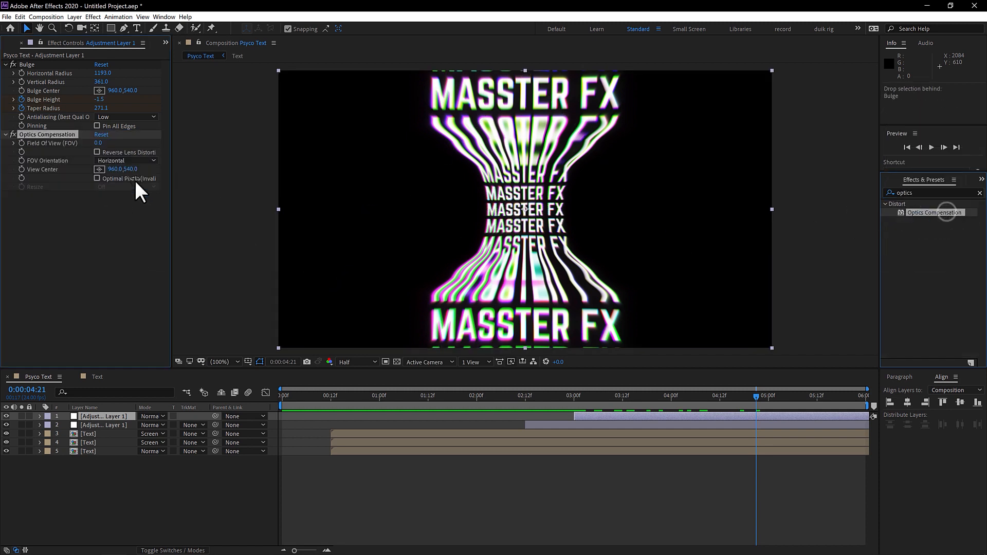
Step: Enable keyframing for Optics Compensation's Field Of View on the upper adjustment layer at 0:00:03:00
{"action": "left_click", "coordinate": [574, 398]}
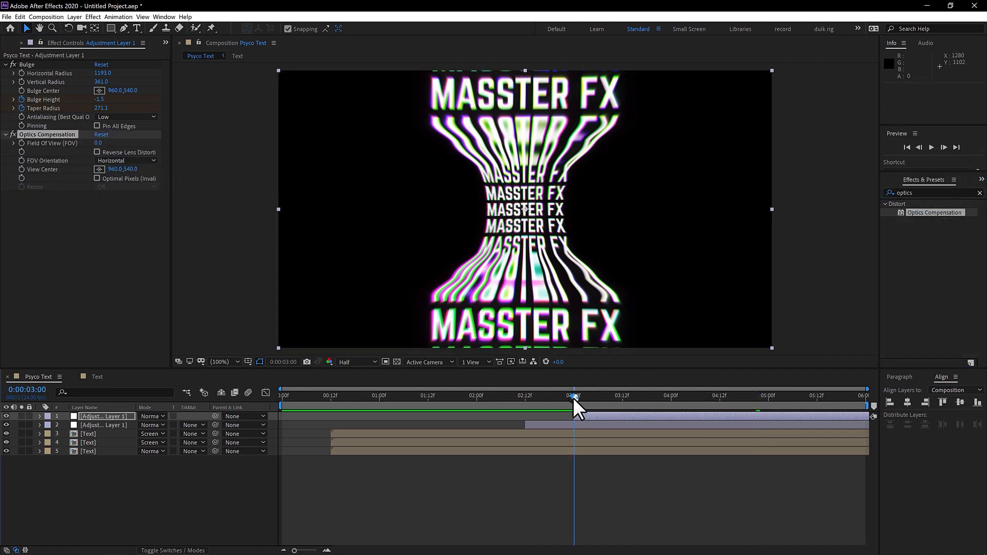
{"action": "left_click", "coordinate": [617, 416]}
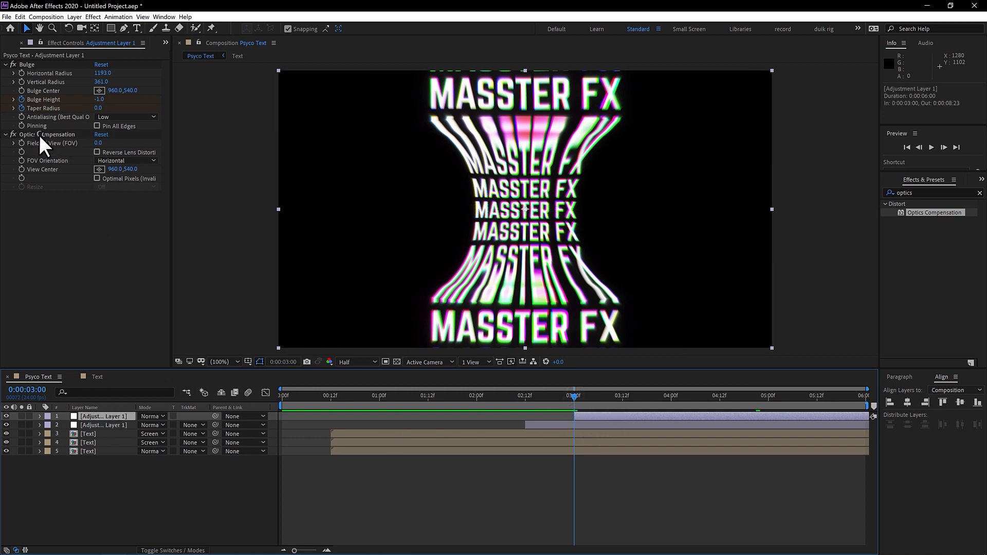
{"action": "left_click", "coordinate": [21, 144]}
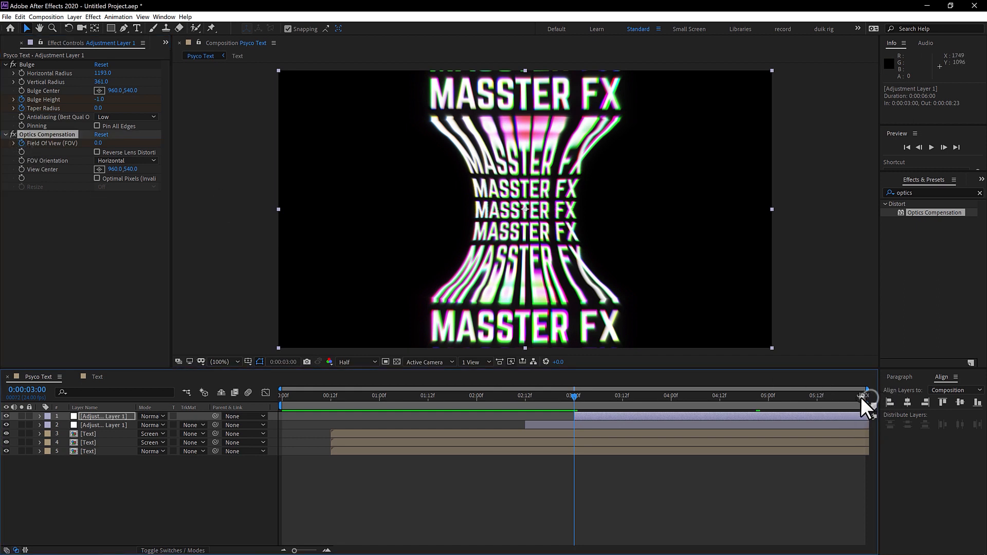
Step: At 0:00:05:23, set the upper adjustment layer's Field Of View (FOV) to 150
{"action": "left_click", "coordinate": [861, 397]}
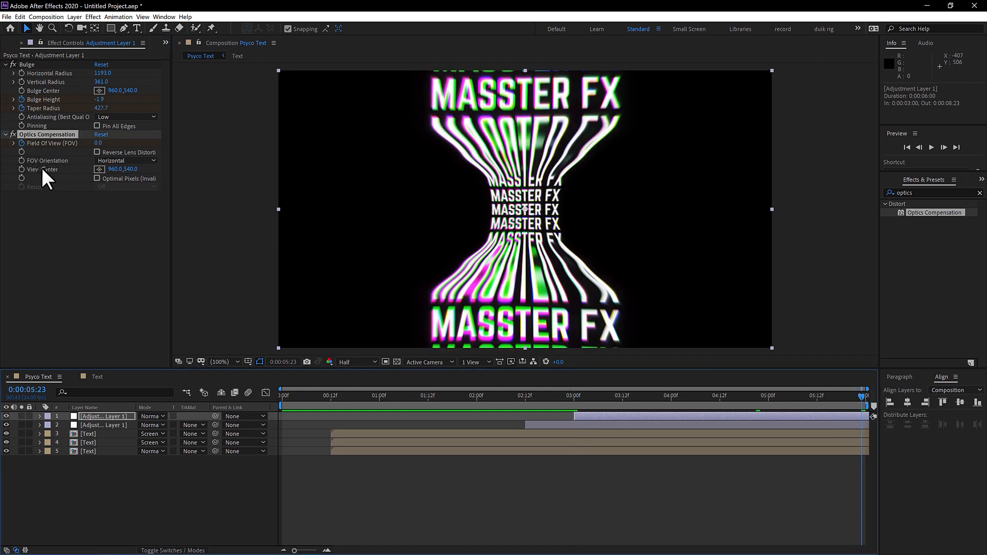
{"action": "left_click_drag", "start_coordinate": [98, 143], "coordinate": [877, 194]}
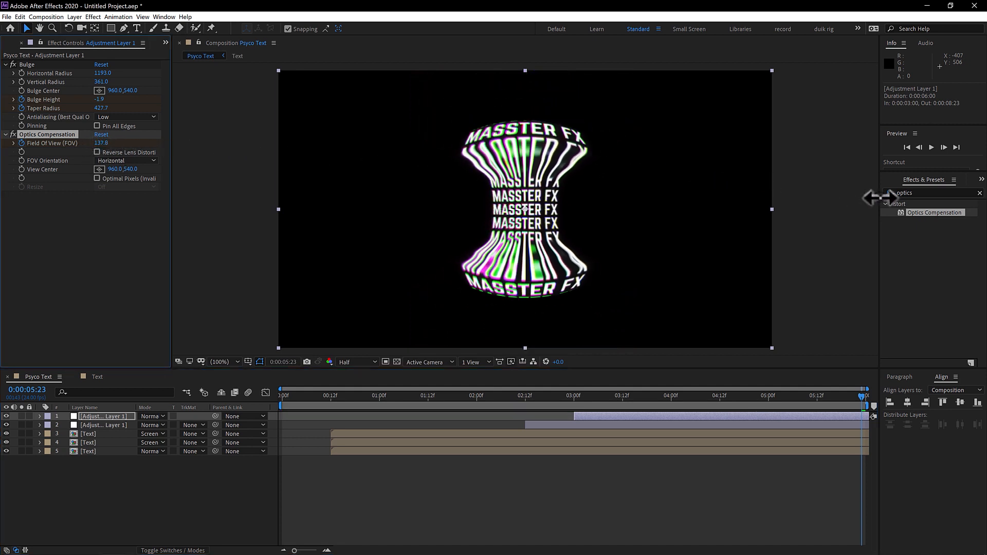
{"action": "left_click", "coordinate": [103, 143]}
{"action": "type", "text": "150"}
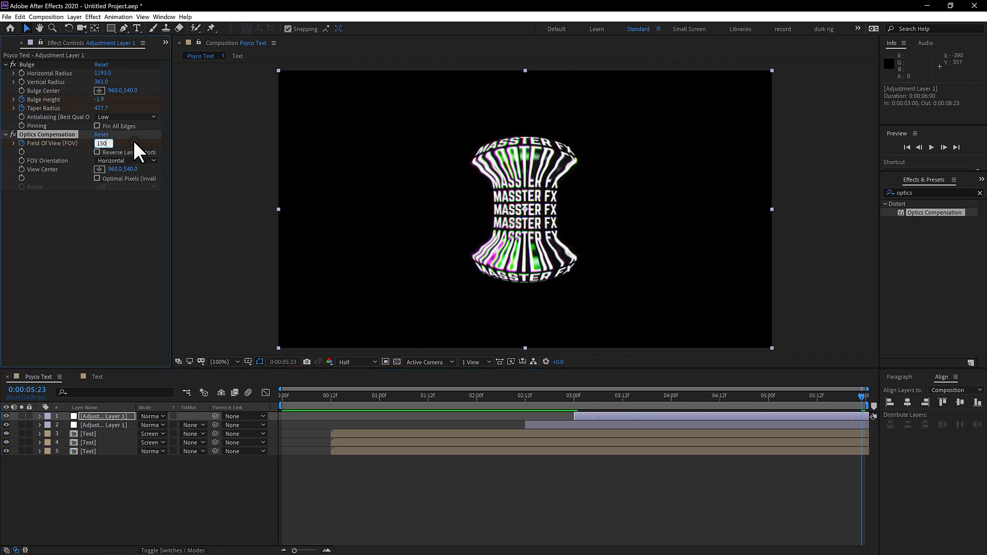
{"action": "key", "text": "Return"}
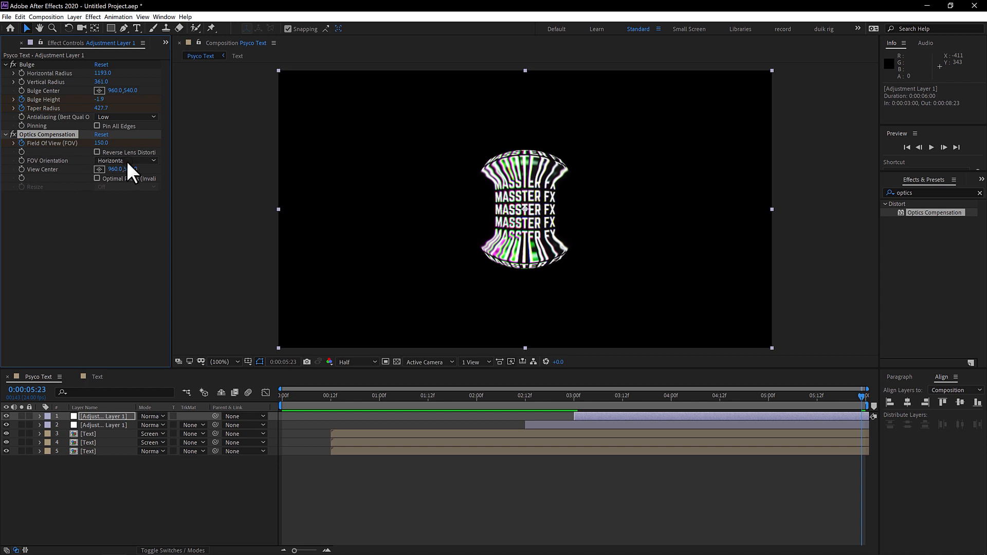
Step: Enable Reverse Lens Distortion in Optics Compensation, set its Field Of View (FOV) to 180 at 0:00:05:23, and review the distortion
{"action": "left_click", "coordinate": [98, 151]}
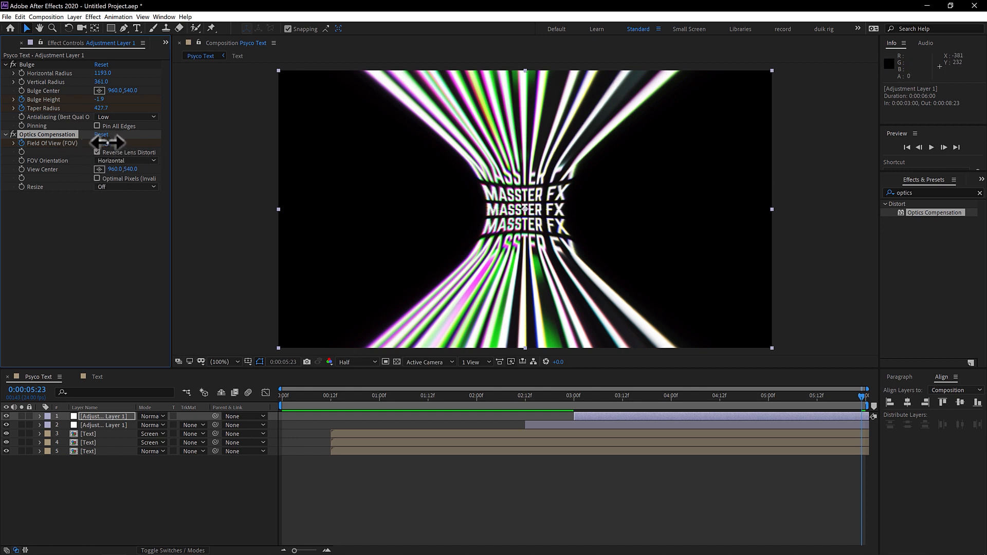
{"action": "left_click_drag", "start_coordinate": [106, 142], "coordinate": [262, 148]}
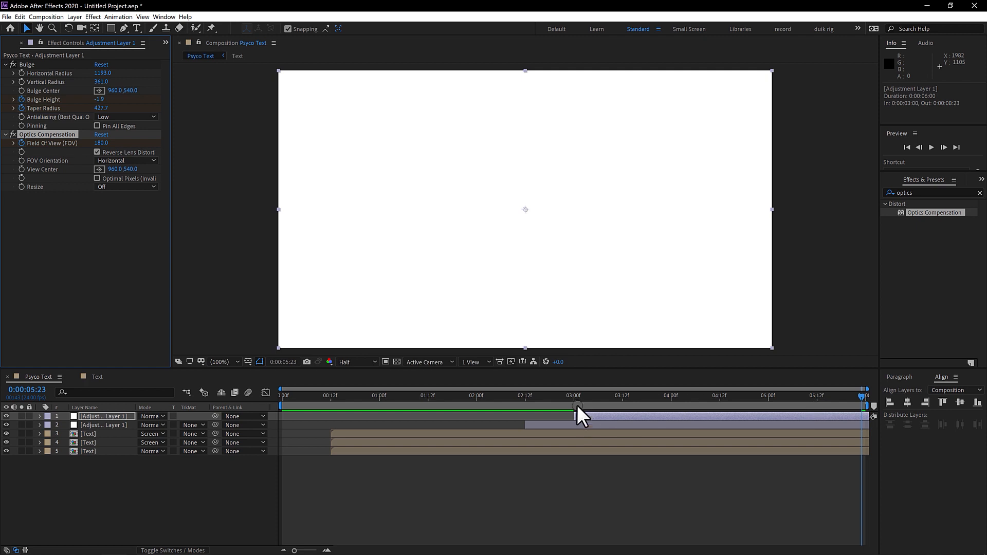
{"action": "left_click_drag", "start_coordinate": [577, 405], "coordinate": [893, 402]}
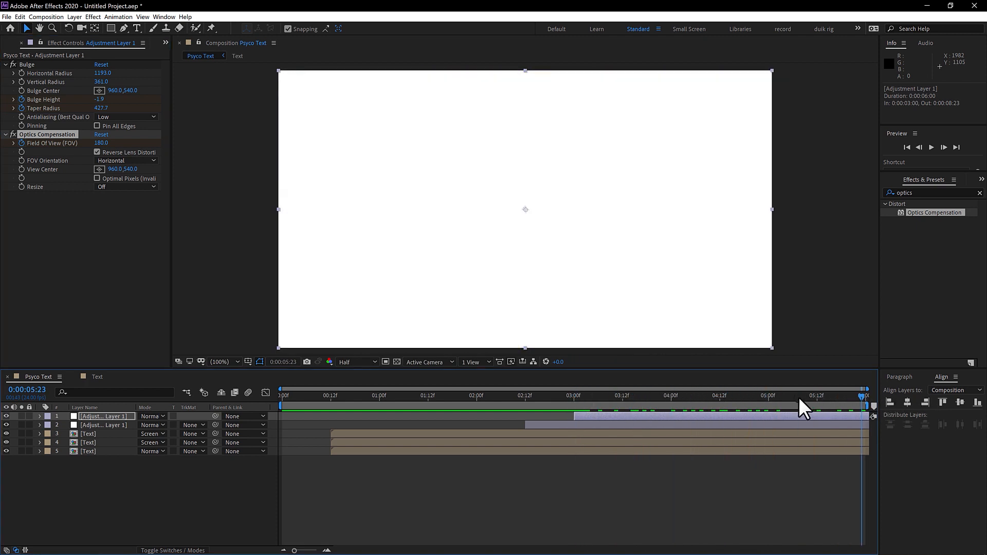
{"action": "left_click_drag", "start_coordinate": [799, 398], "coordinate": [736, 403]}
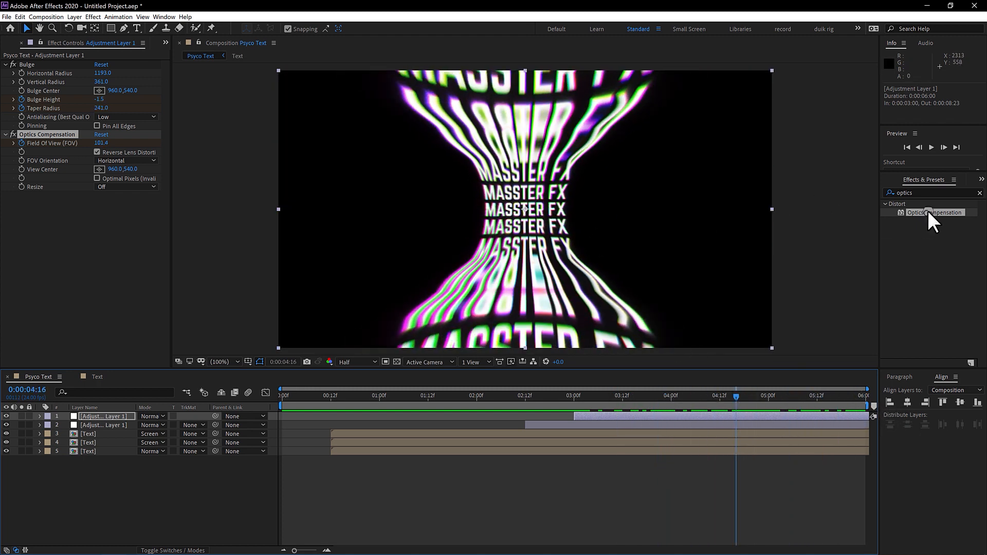
Step: Find the Transform effect and apply it to the upper adjustment layer between Bulge and Optics Compensation
{"action": "left_click_drag", "start_coordinate": [925, 195], "coordinate": [829, 186]}
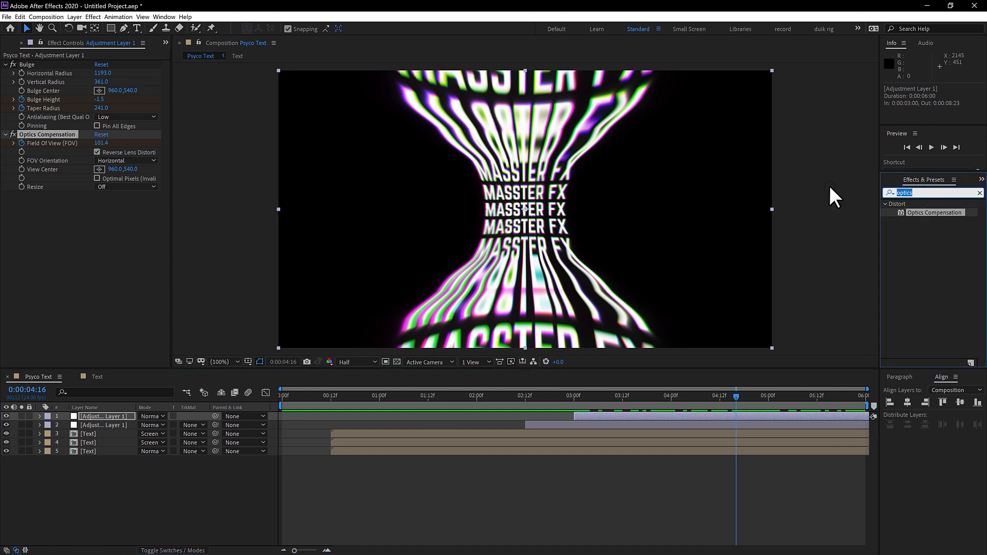
{"action": "type", "text": "trans"}
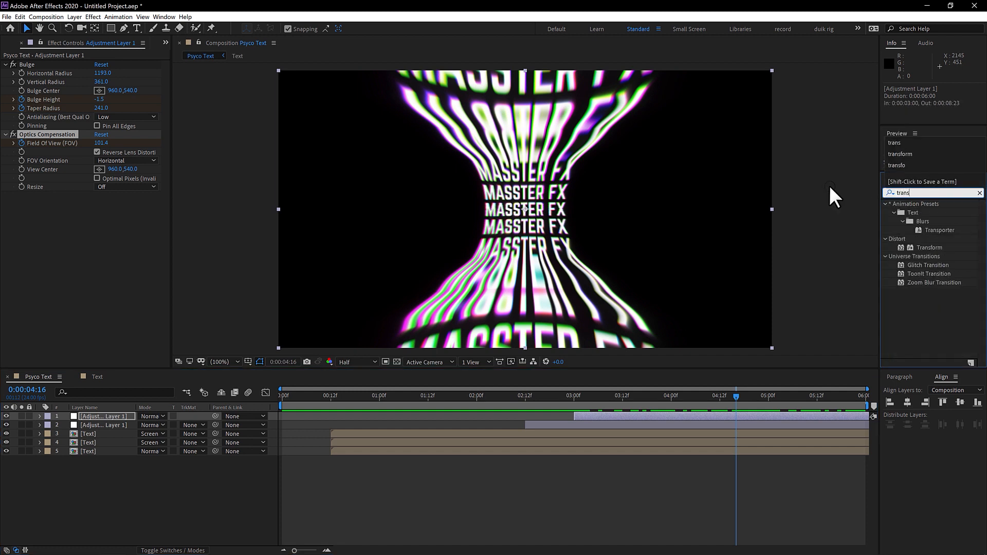
{"action": "type", "text": "form"}
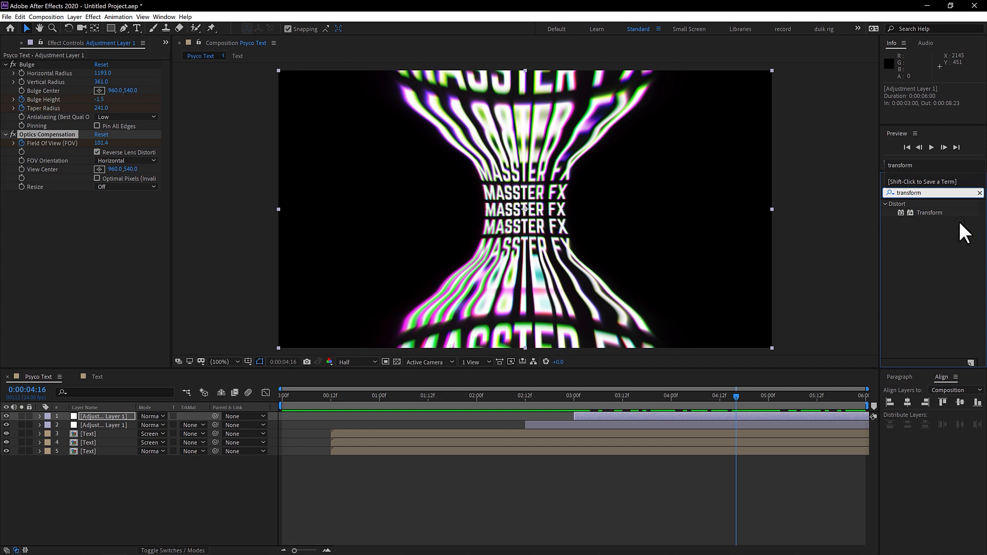
{"action": "left_click_drag", "start_coordinate": [928, 212], "coordinate": [30, 131]}
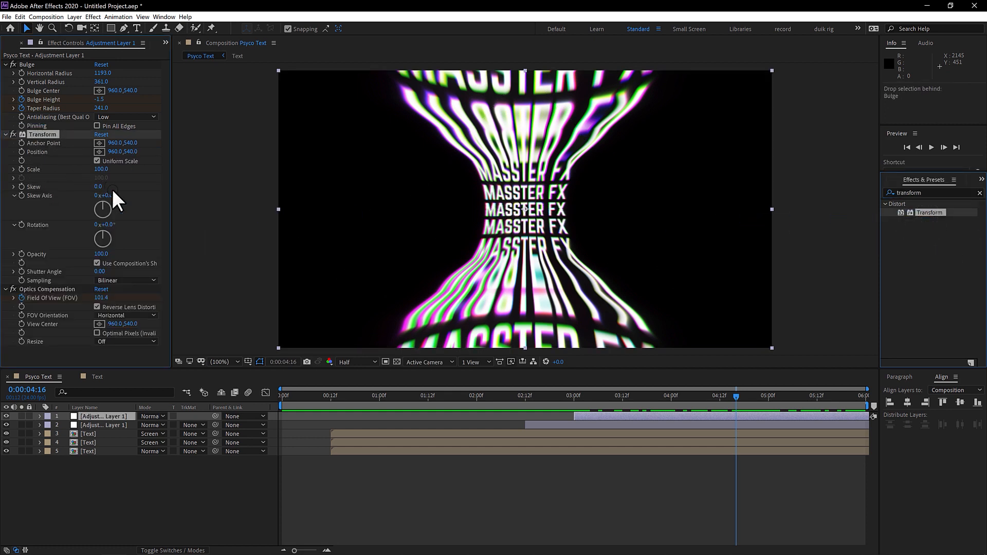
Step: Keyframe the Transform effect's Rotation on the upper adjustment layer from 0° at 0:00:04:17 to 90° at 0:00:05:23
{"action": "mouse_move", "coordinate": [735, 395]}
{"action": "left_mouse_down"}
{"action": "mouse_move", "coordinate": [786, 393]}
{"action": "mouse_move", "coordinate": [700, 394]}
{"action": "mouse_move", "coordinate": [755, 405]}
{"action": "mouse_move", "coordinate": [739, 405]}
{"action": "left_mouse_up"}
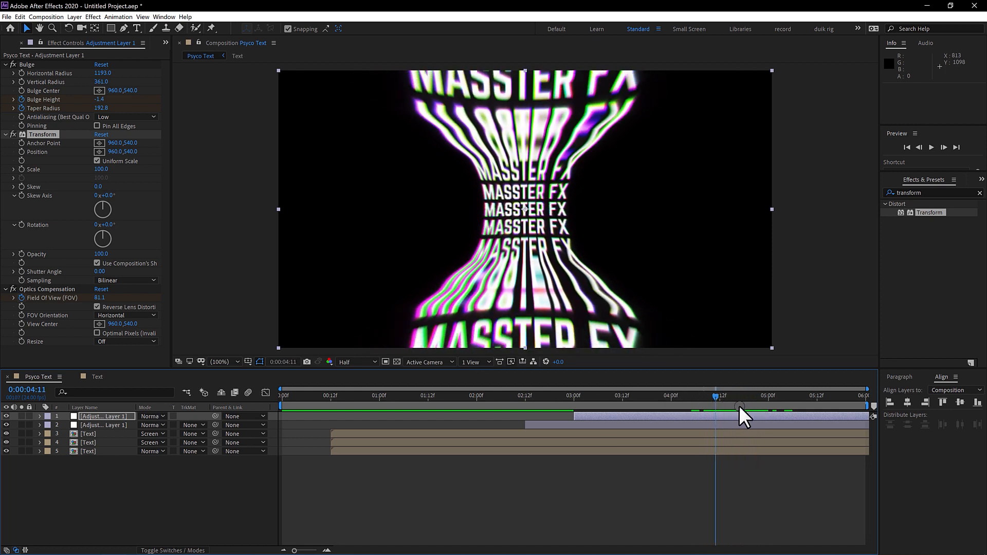
{"action": "left_click", "coordinate": [21, 225]}
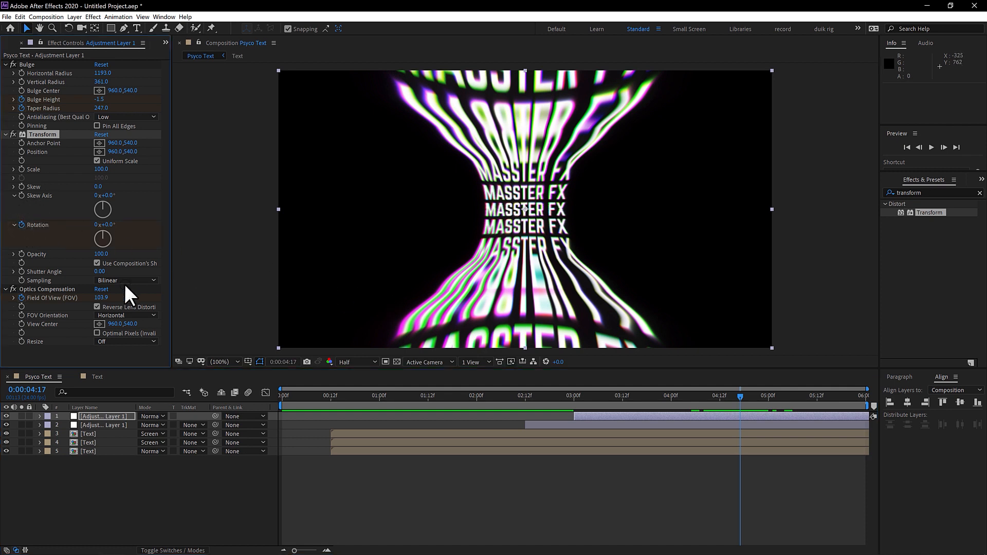
{"action": "left_click_drag", "start_coordinate": [781, 399], "coordinate": [872, 399]}
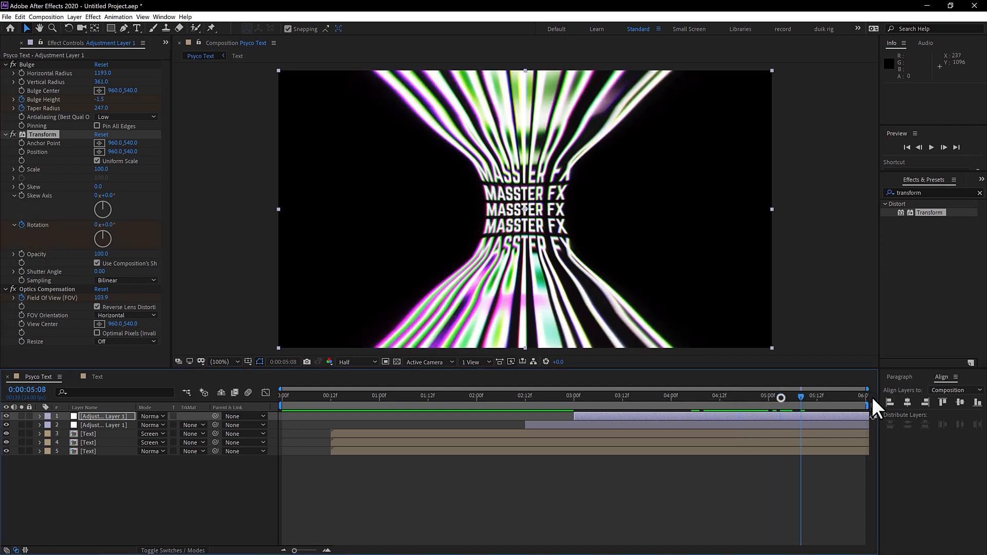
{"action": "left_click", "coordinate": [108, 225]}
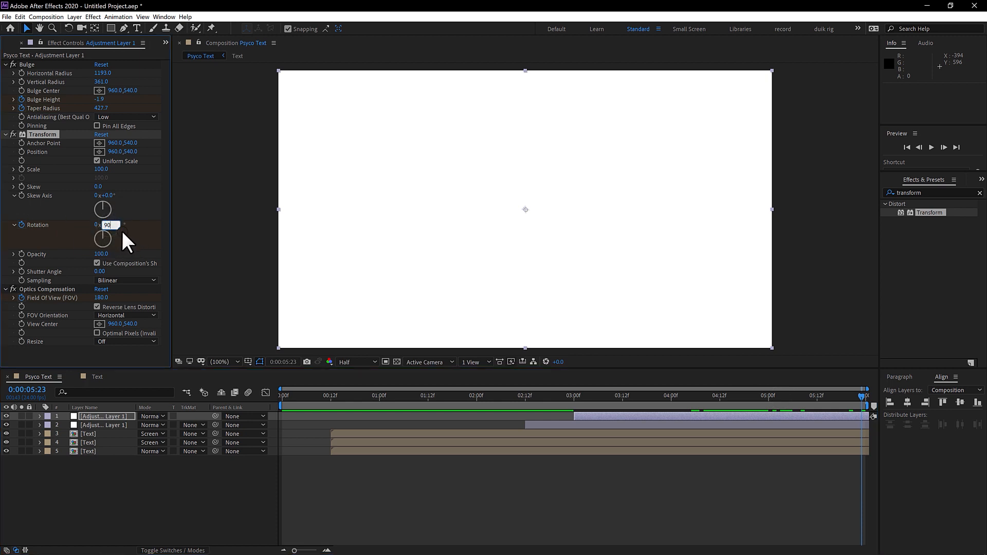
Step: Apply Easy Ease to both Rotation keyframes and shape the speed graph so the rotation peaks near the end
{"action": "left_click", "coordinate": [109, 418]}
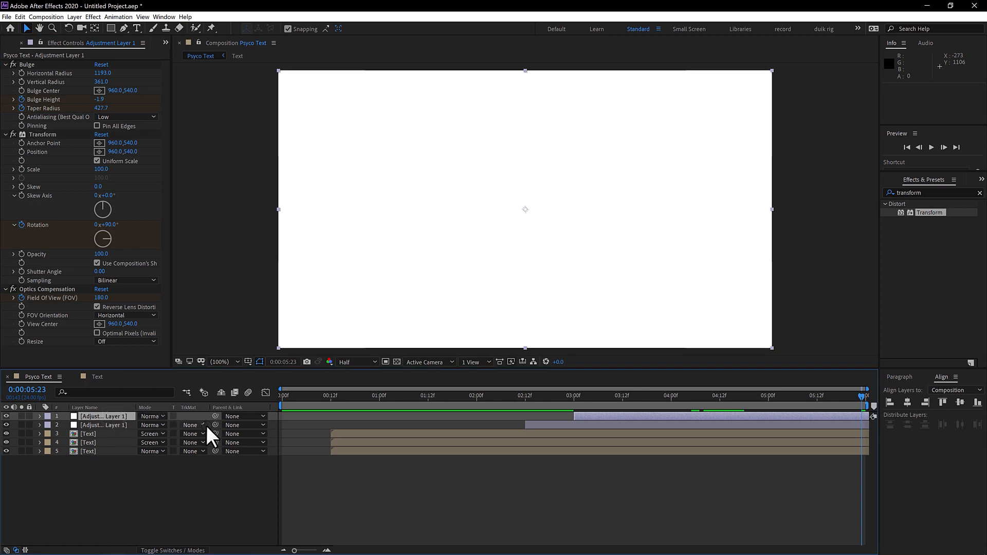
{"action": "key", "text": "u"}
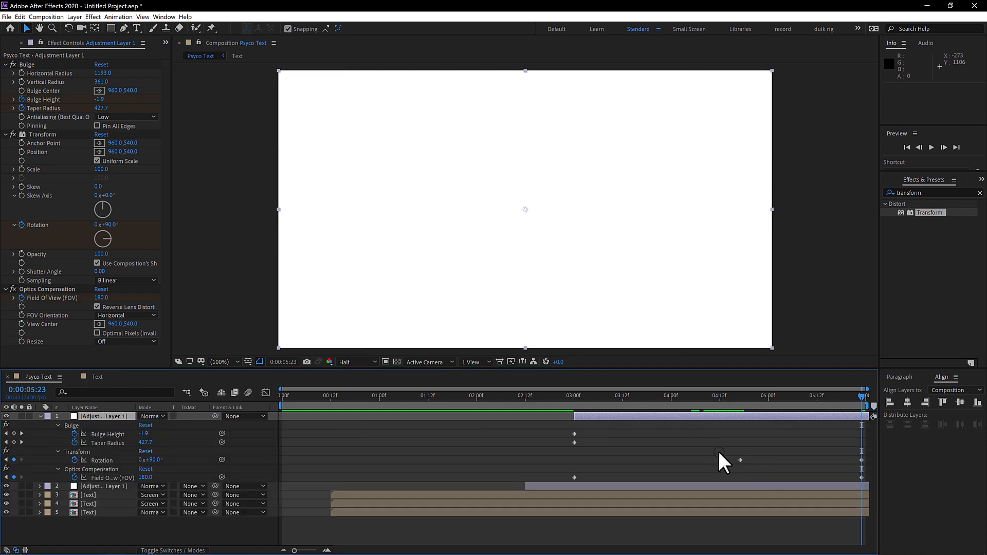
{"action": "left_click_drag", "start_coordinate": [717, 452], "coordinate": [868, 462]}
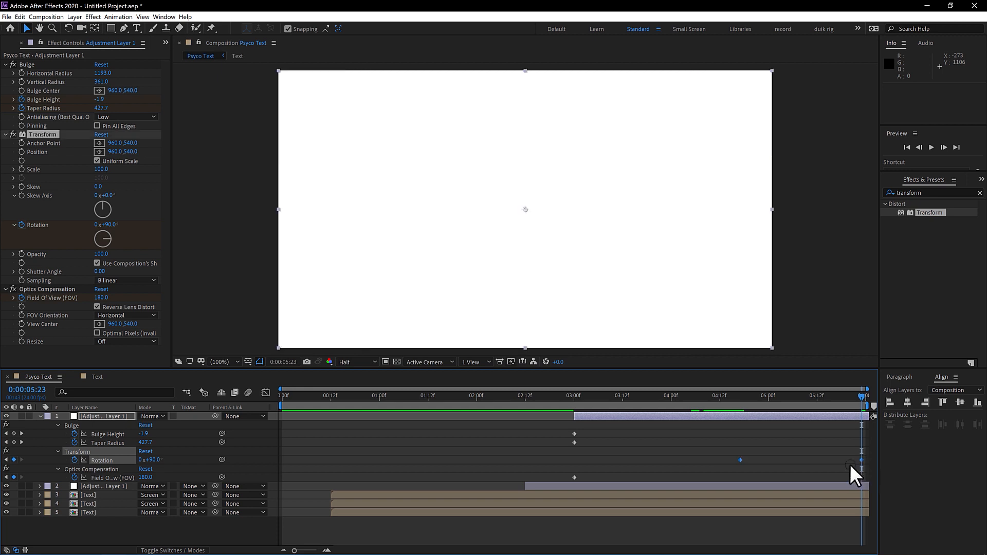
{"action": "left_click", "coordinate": [266, 394]}
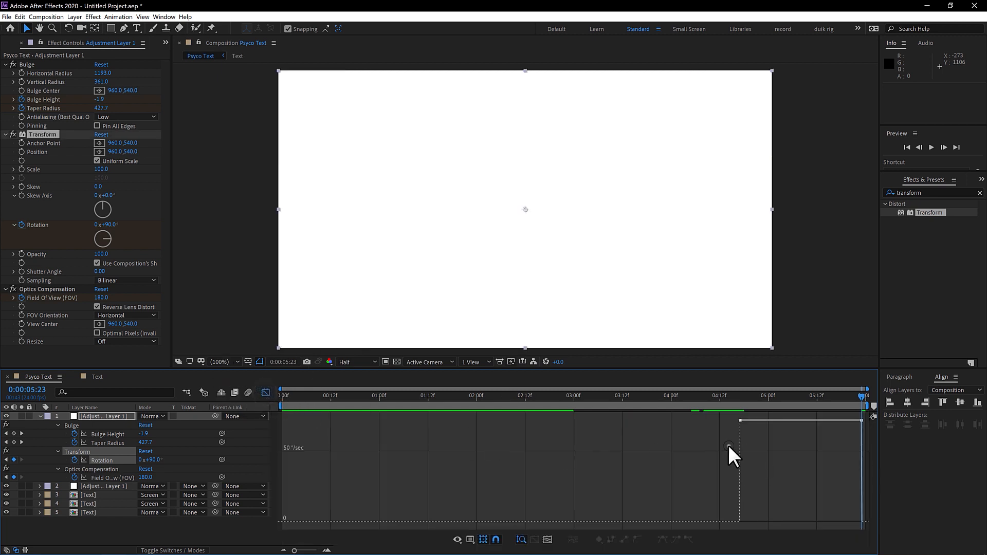
{"action": "left_click_drag", "start_coordinate": [728, 446], "coordinate": [874, 417]}
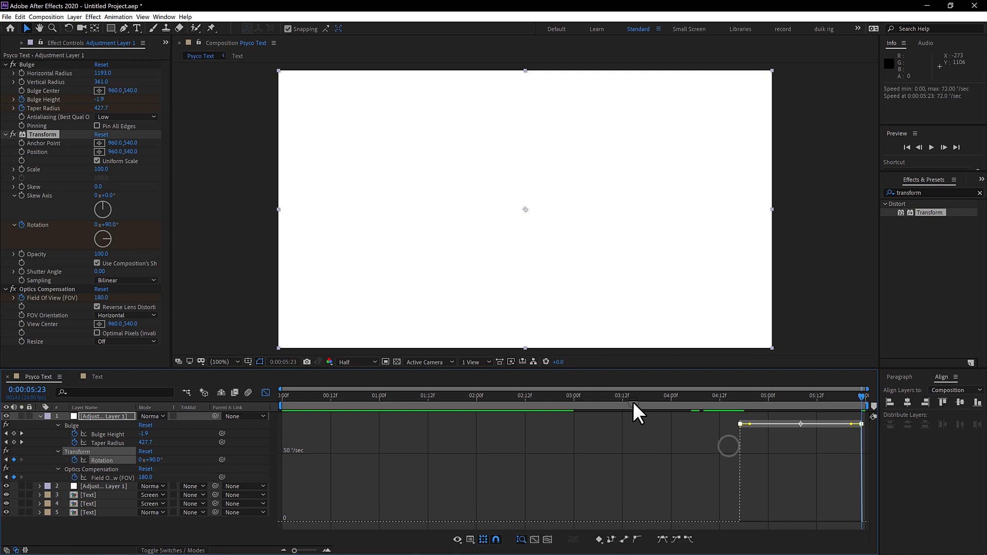
{"action": "left_click", "coordinate": [662, 539]}
{"action": "left_click_drag", "start_coordinate": [775, 502], "coordinate": [800, 522]}
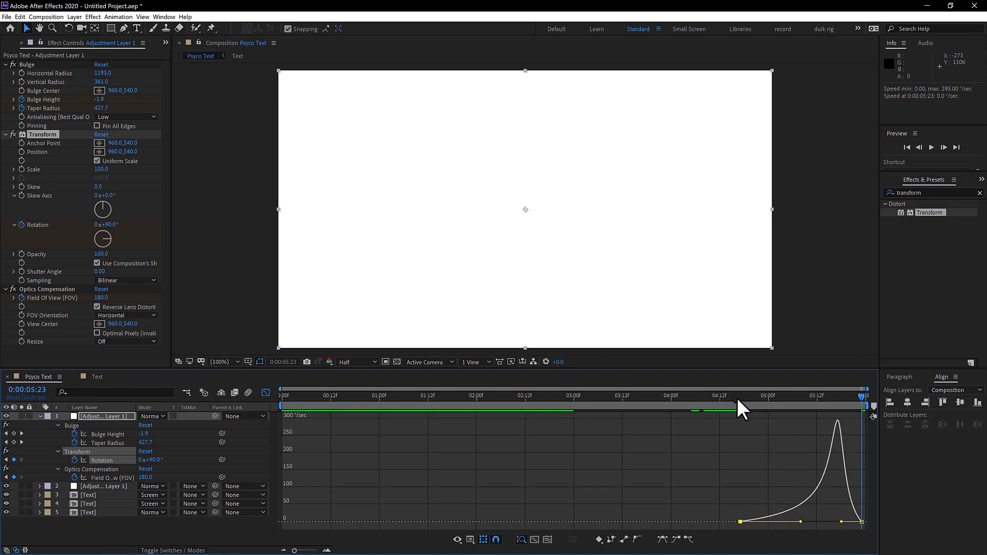
Step: Return to 0:00:00:00 in the Psyco Text composition and collapse the upper adjustment layer's properties
{"action": "left_click_drag", "start_coordinate": [731, 403], "coordinate": [239, 447]}
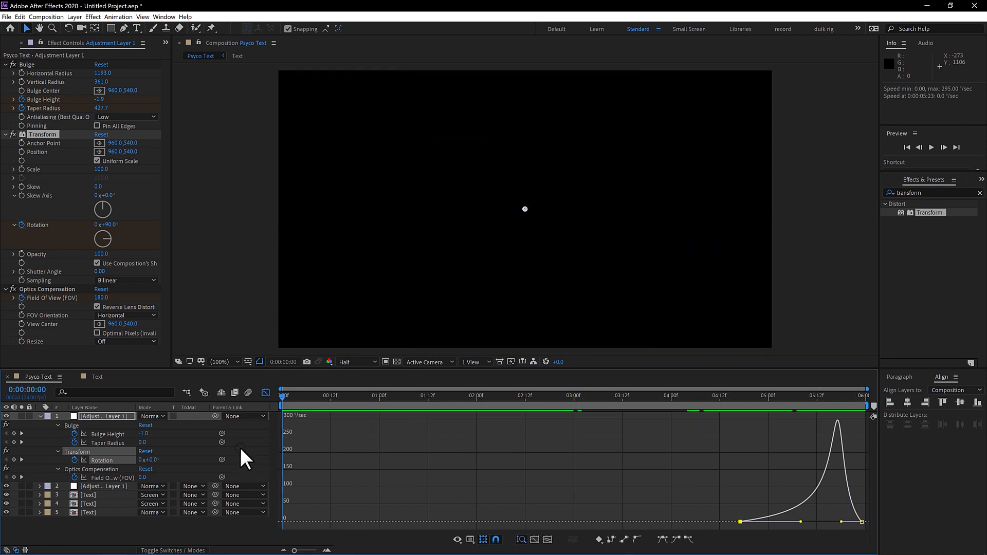
{"action": "left_click", "coordinate": [96, 377]}
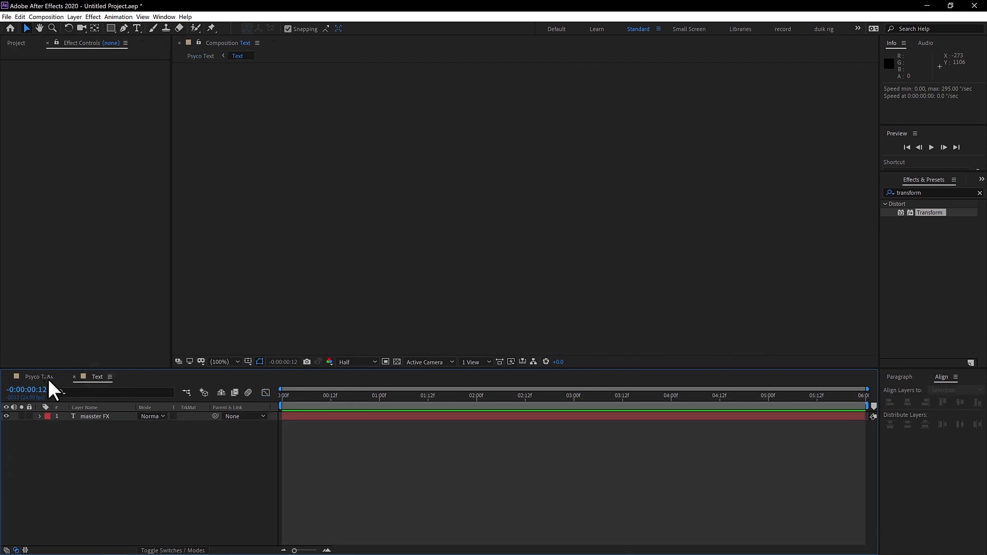
{"action": "left_click", "coordinate": [38, 377]}
{"action": "left_click", "coordinate": [285, 394]}
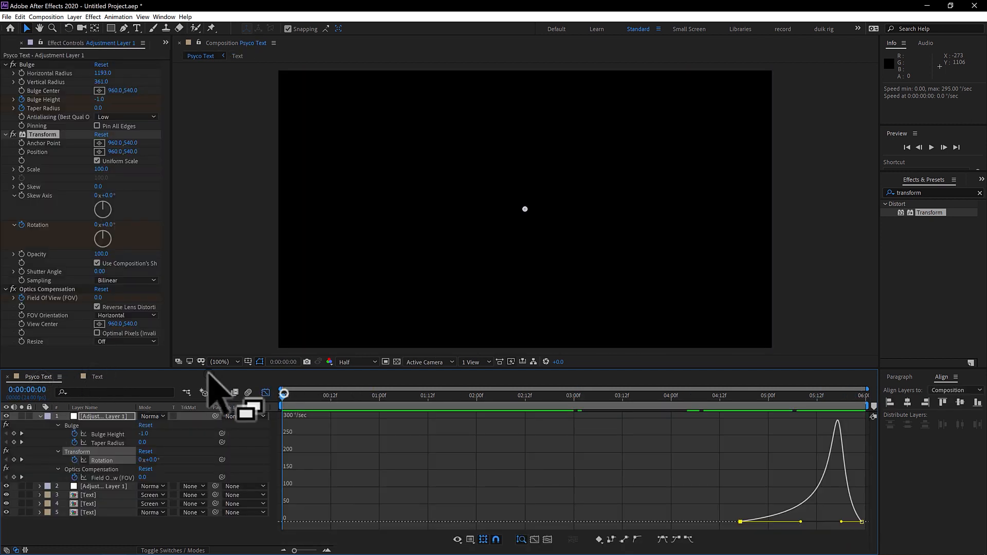
{"action": "left_click", "coordinate": [40, 417]}
Step: Add a new adjustment layer above all layers in Psyco Text and apply the Stylize Glow effect to it
{"action": "left_click", "coordinate": [72, 17]}
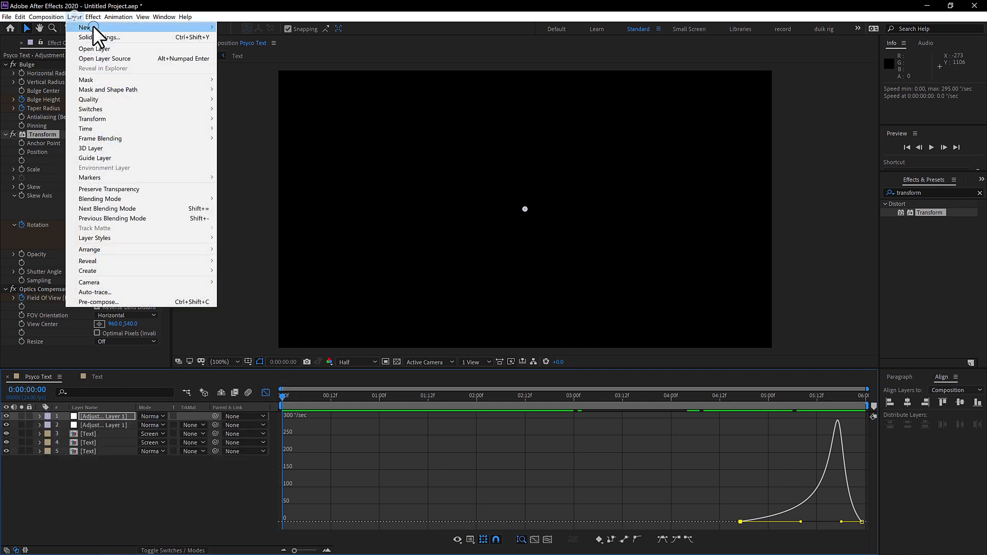
{"action": "mouse_move", "coordinate": [92, 27]}
{"action": "left_click", "coordinate": [270, 83]}
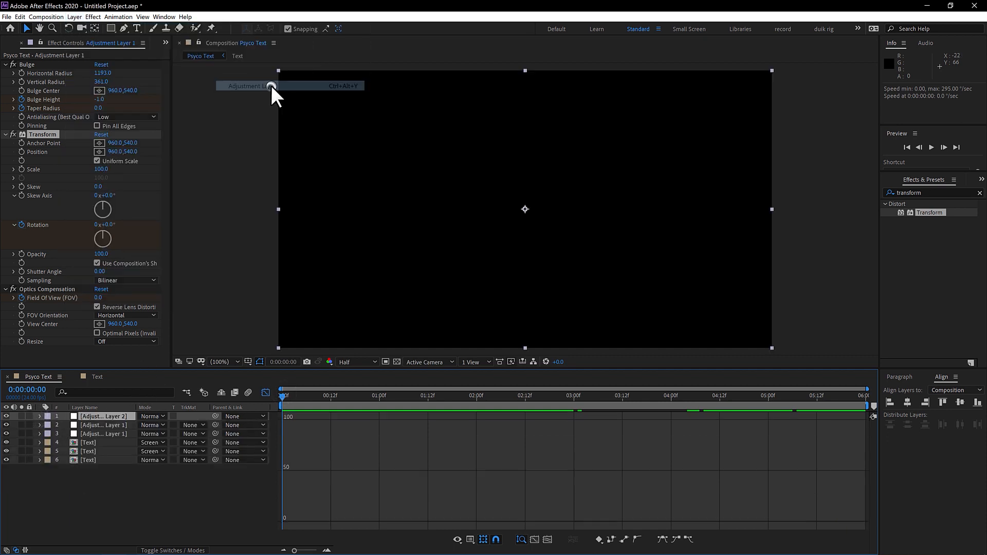
{"action": "left_click", "coordinate": [92, 17]}
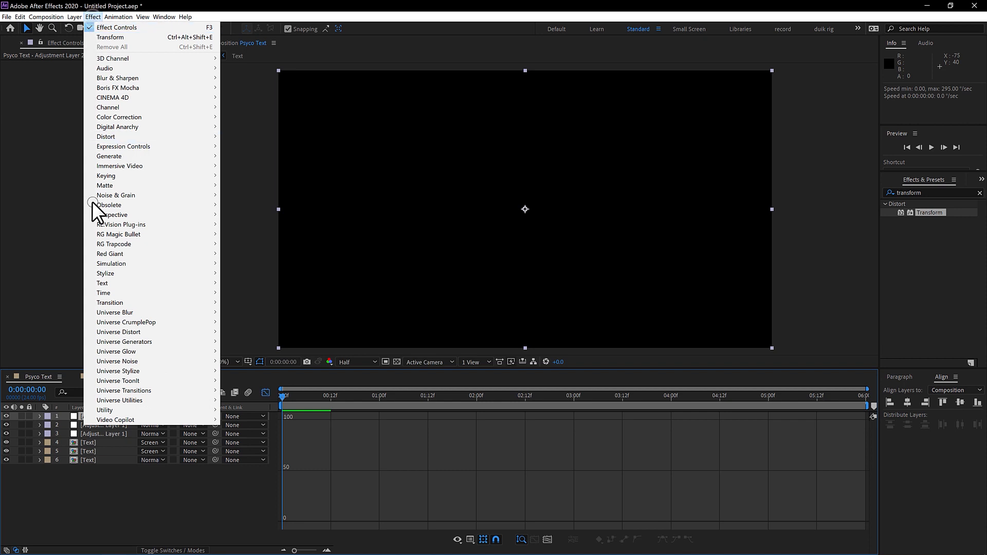
{"action": "left_click", "coordinate": [122, 274]}
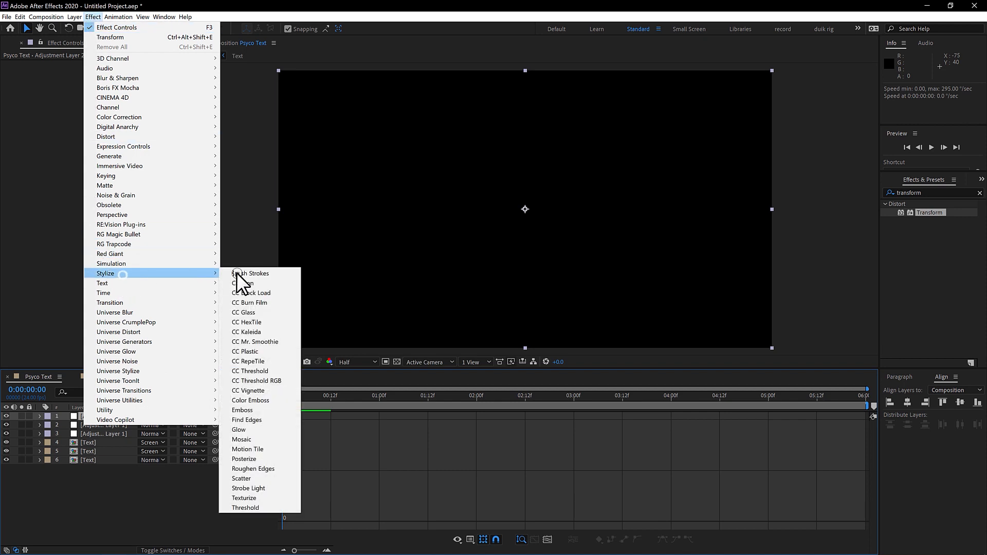
{"action": "left_click", "coordinate": [254, 429]}
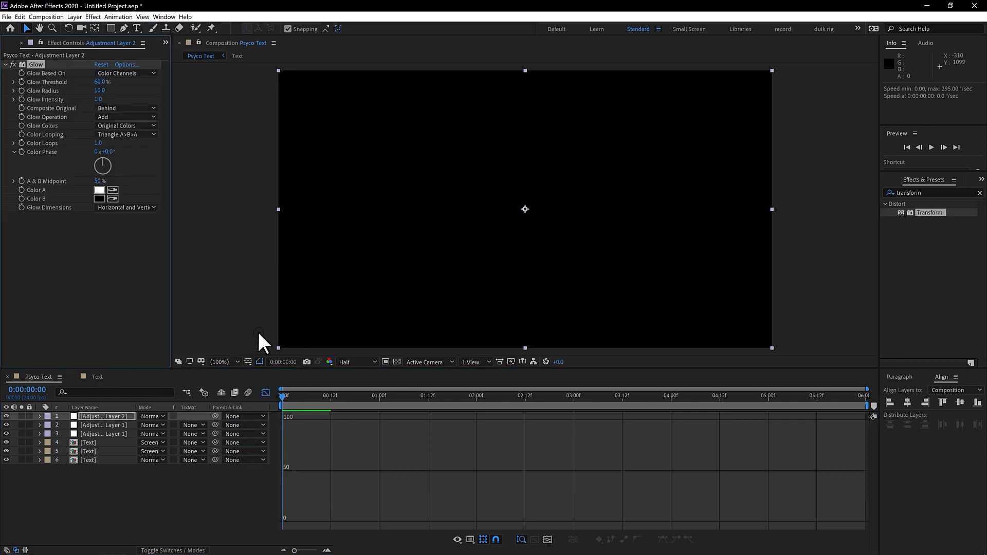
Step: Set the new adjustment layer's Glow Threshold to 17.6%, Glow Radius to 80 and Glow Intensity to 0.2, and preview the animation
{"action": "left_click", "coordinate": [266, 393]}
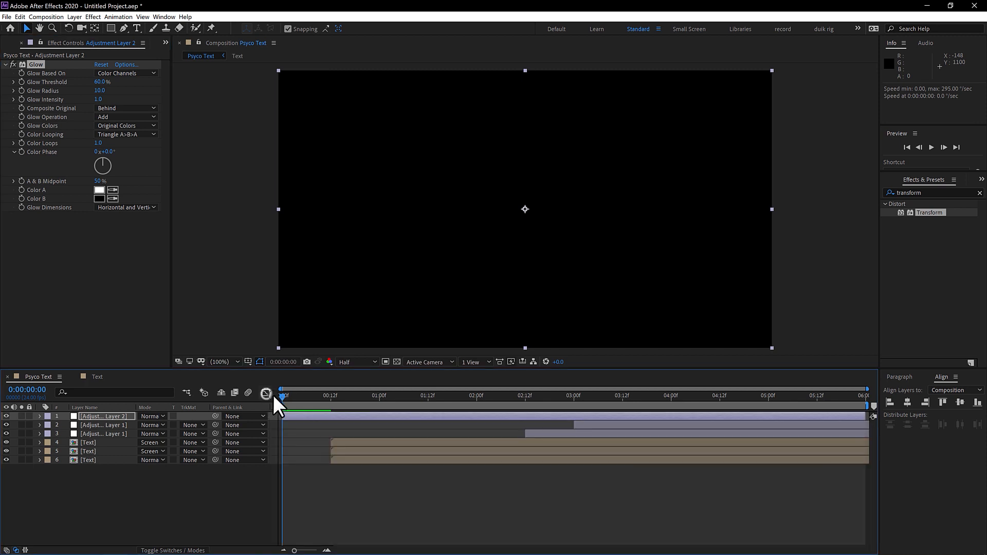
{"action": "left_click_drag", "start_coordinate": [297, 401], "coordinate": [404, 400]}
{"action": "left_click_drag", "start_coordinate": [475, 403], "coordinate": [469, 371]}
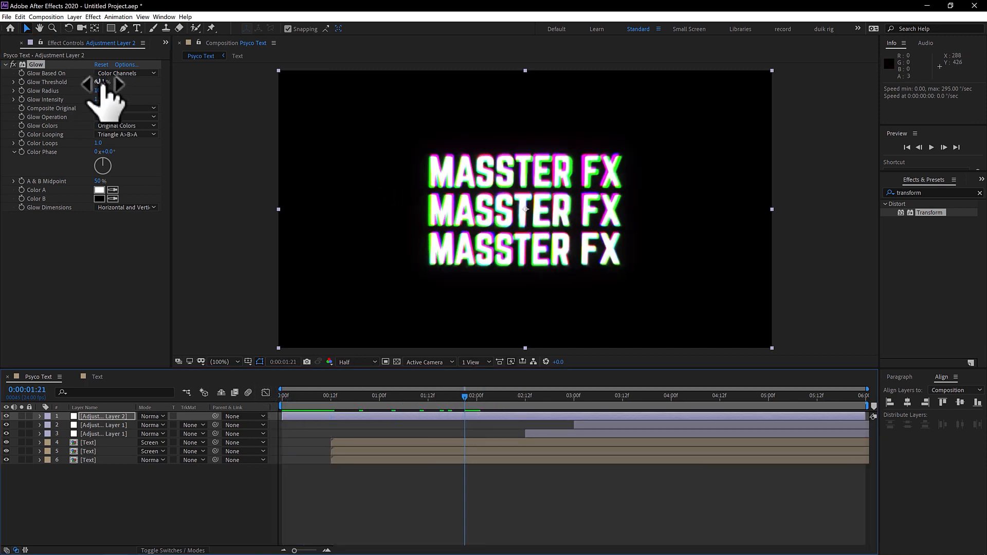
{"action": "left_click_drag", "start_coordinate": [97, 82], "coordinate": [129, 94]}
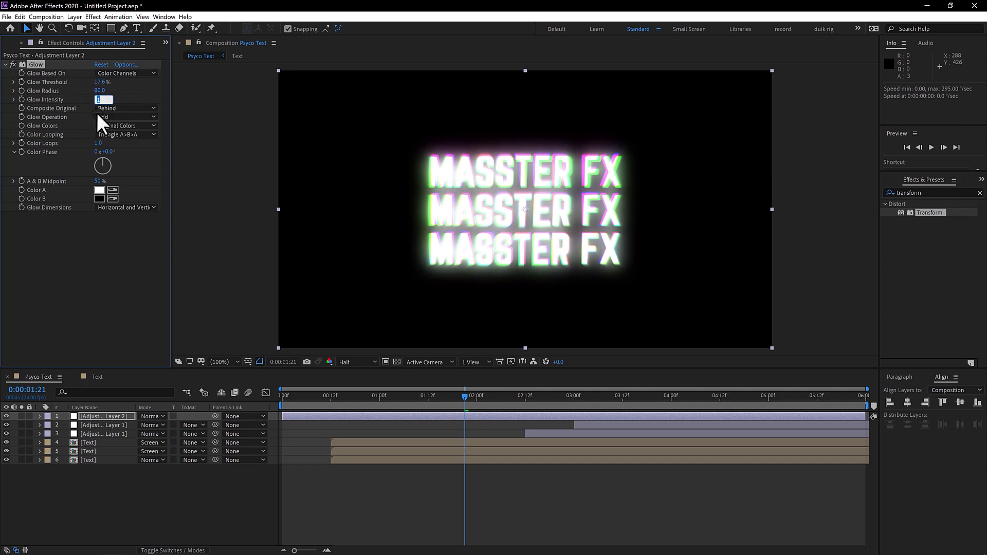
{"action": "type", "text": ".2"}
{"action": "key", "text": "Return"}
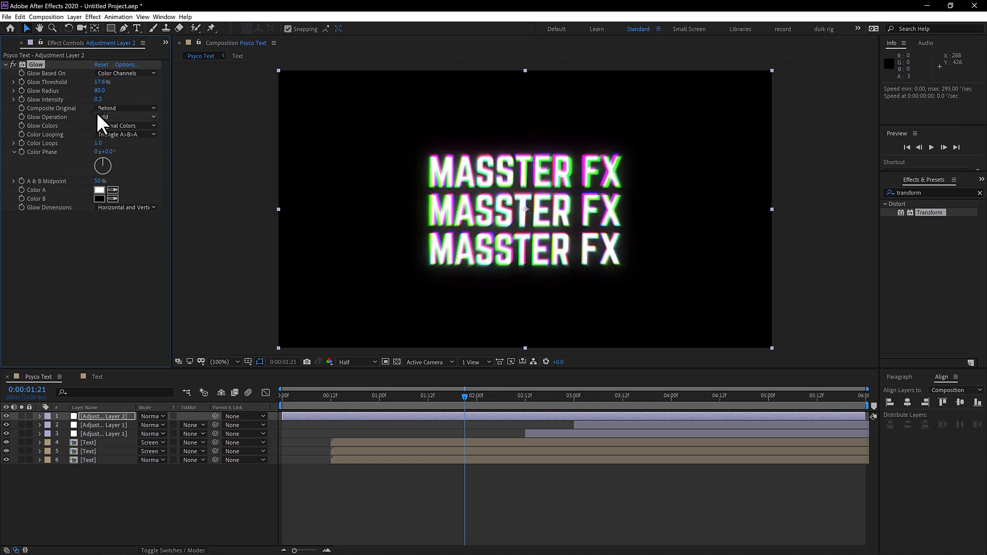
{"action": "left_click_drag", "start_coordinate": [489, 398], "coordinate": [519, 400]}
{"action": "key", "text": "space"}
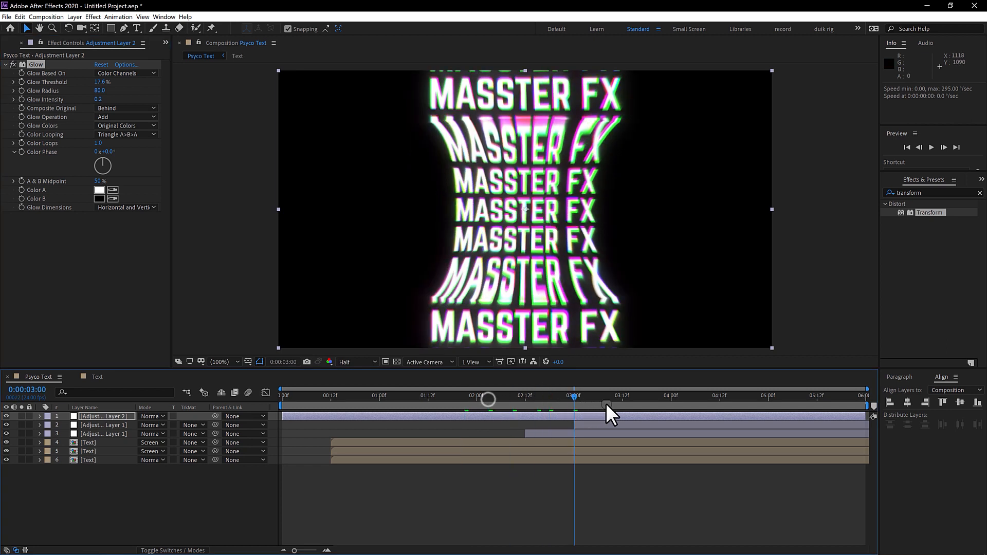